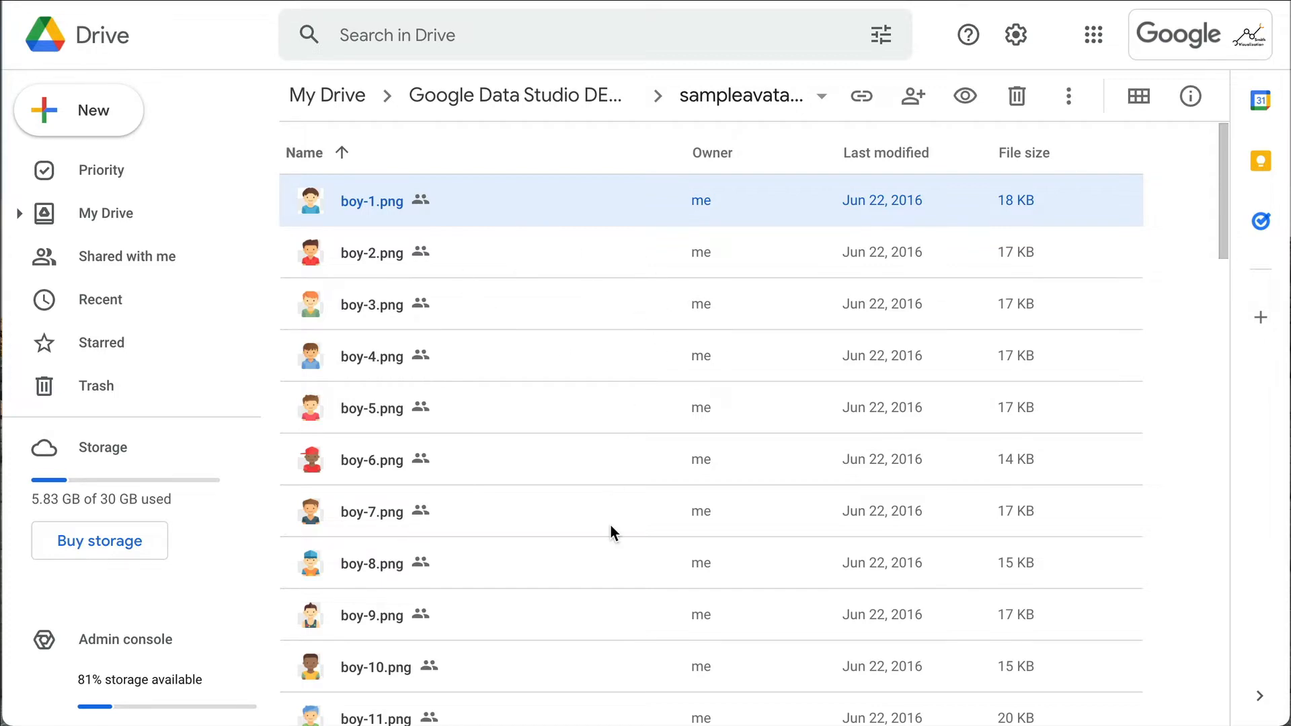
Select all the avatar images in the sampleavatars folder, from boy-1.png to girl.png, and copy their sharing links
scroll(610, 526, "down", 20)
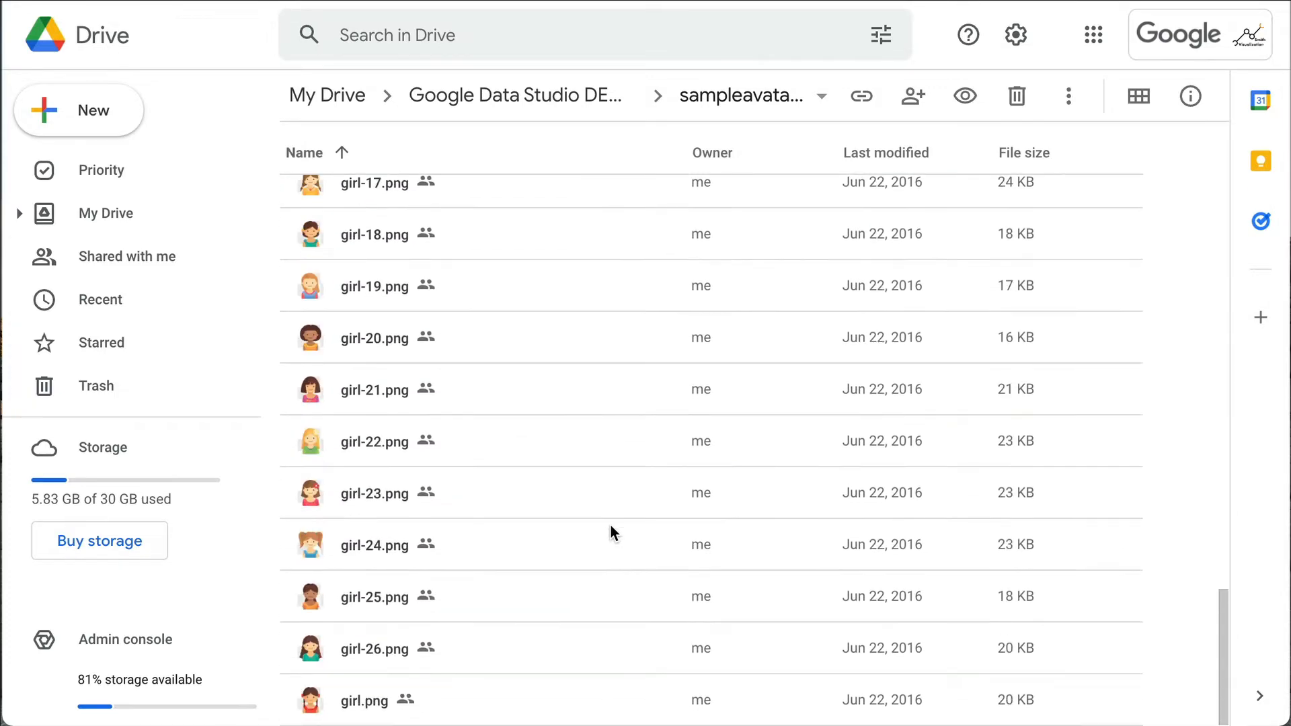
key("Home")
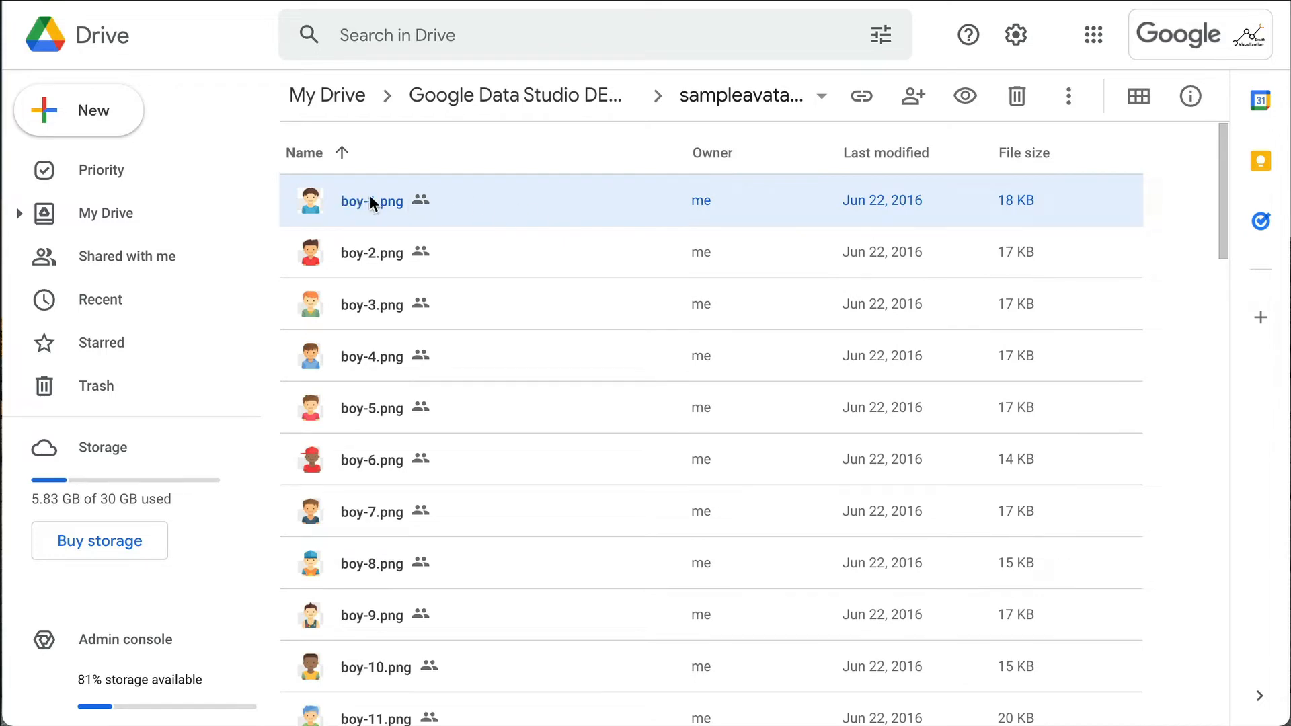
scroll(437, 550, "down", 20)
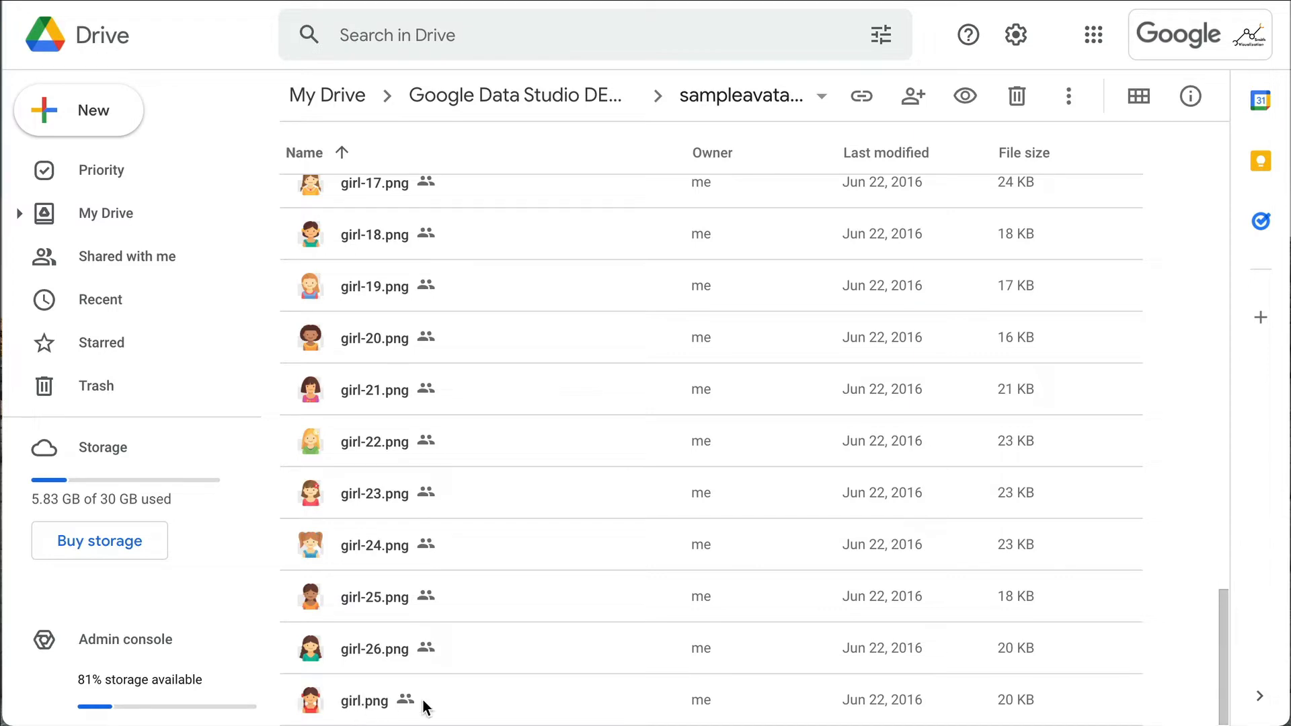
left_click(359, 700, "shift")
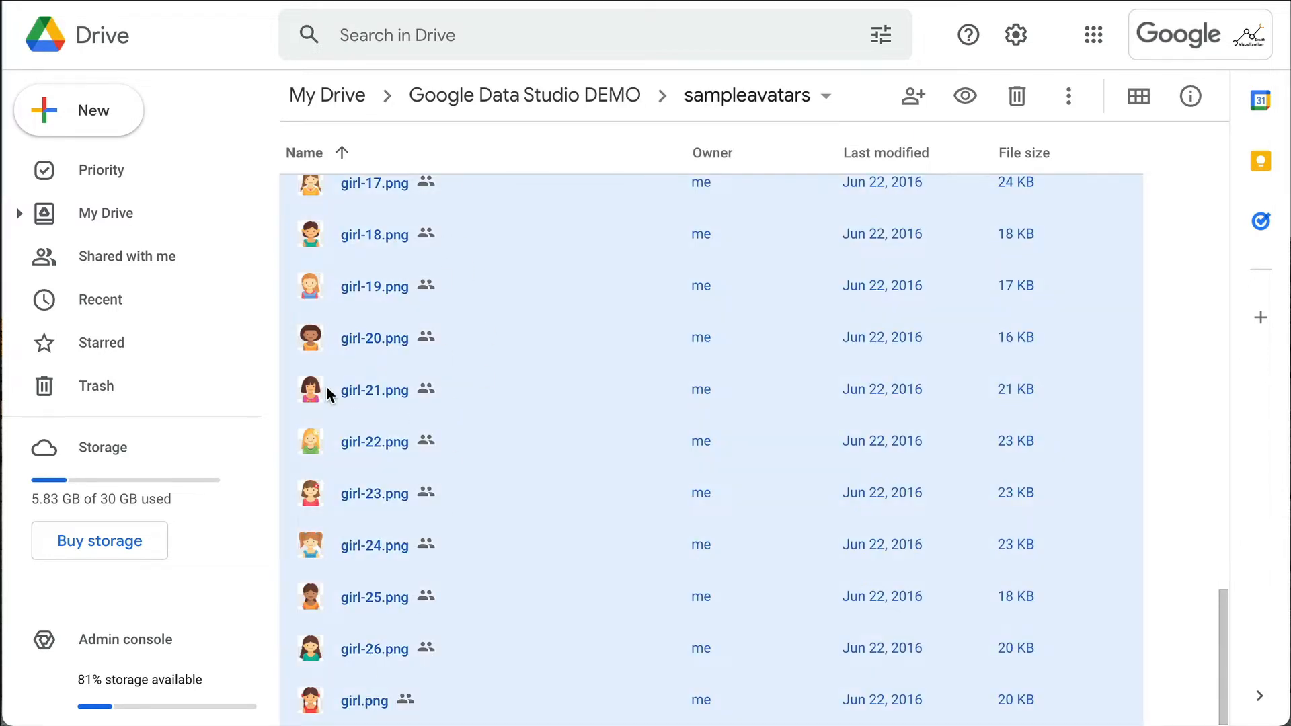
scroll(392, 317, "up", 20)
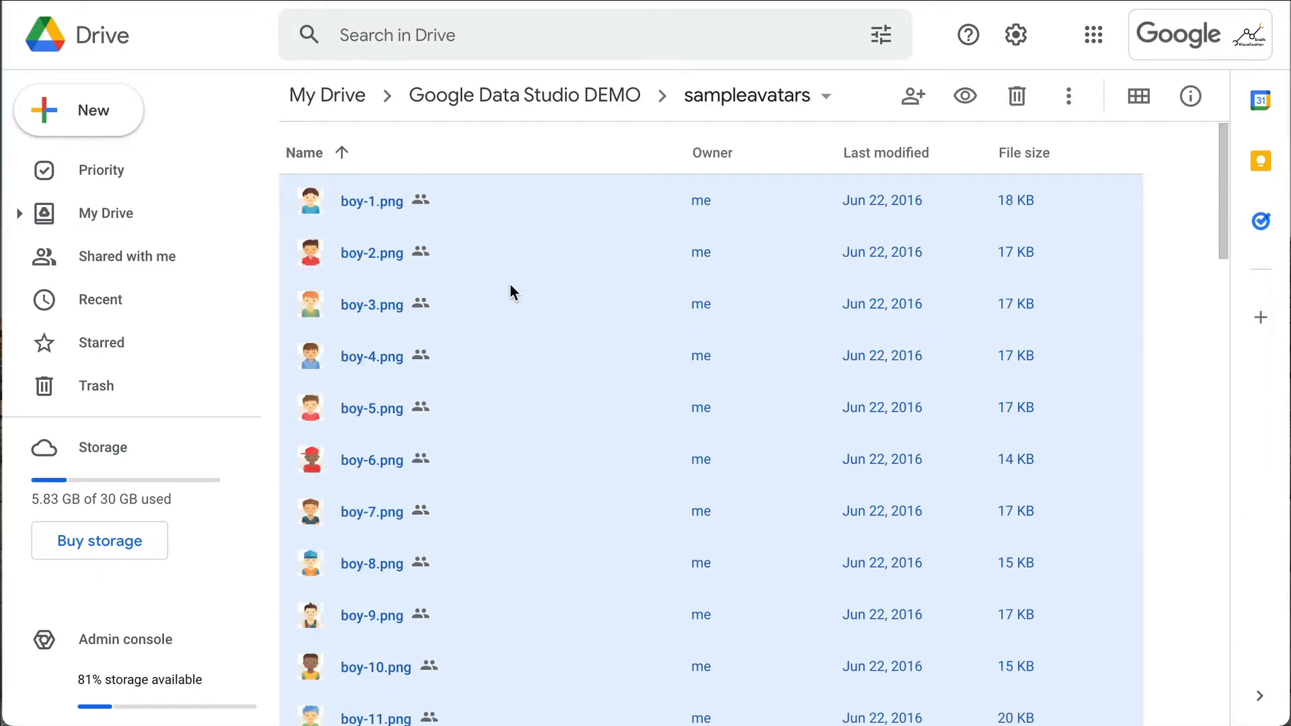
right_click(489, 312)
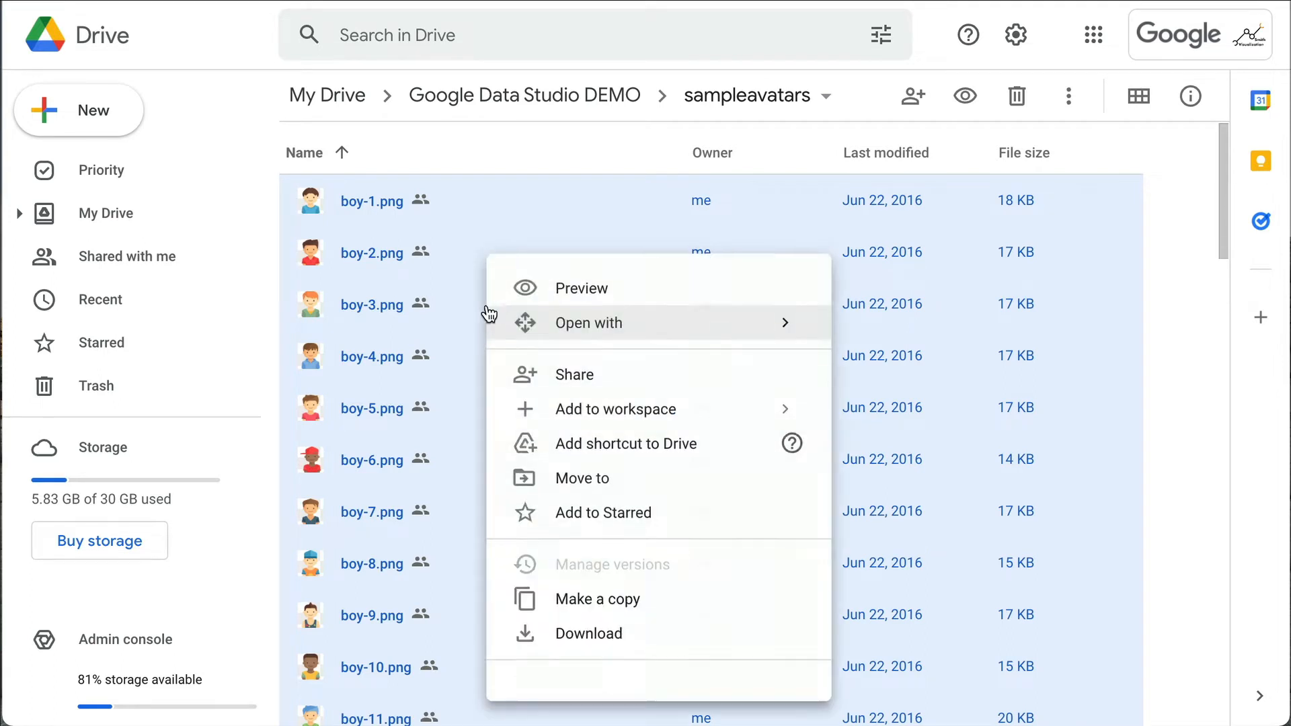
left_click(573, 372)
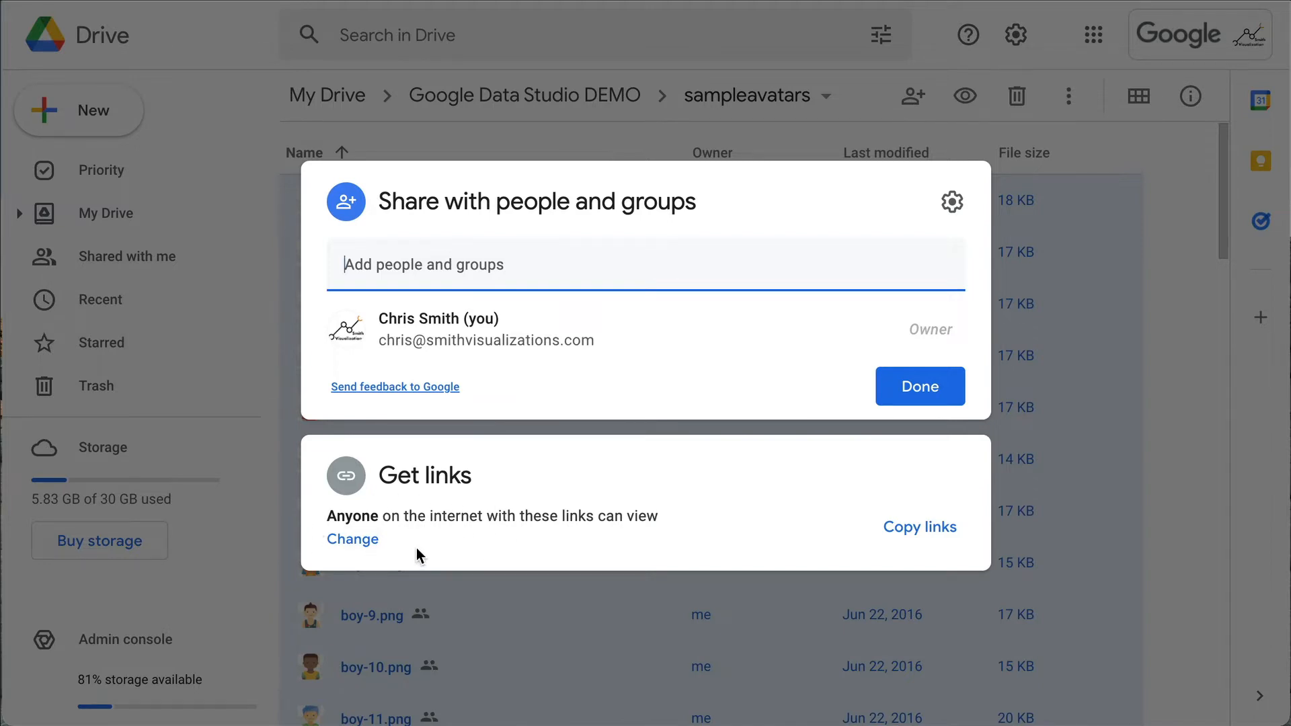
left_click(918, 535)
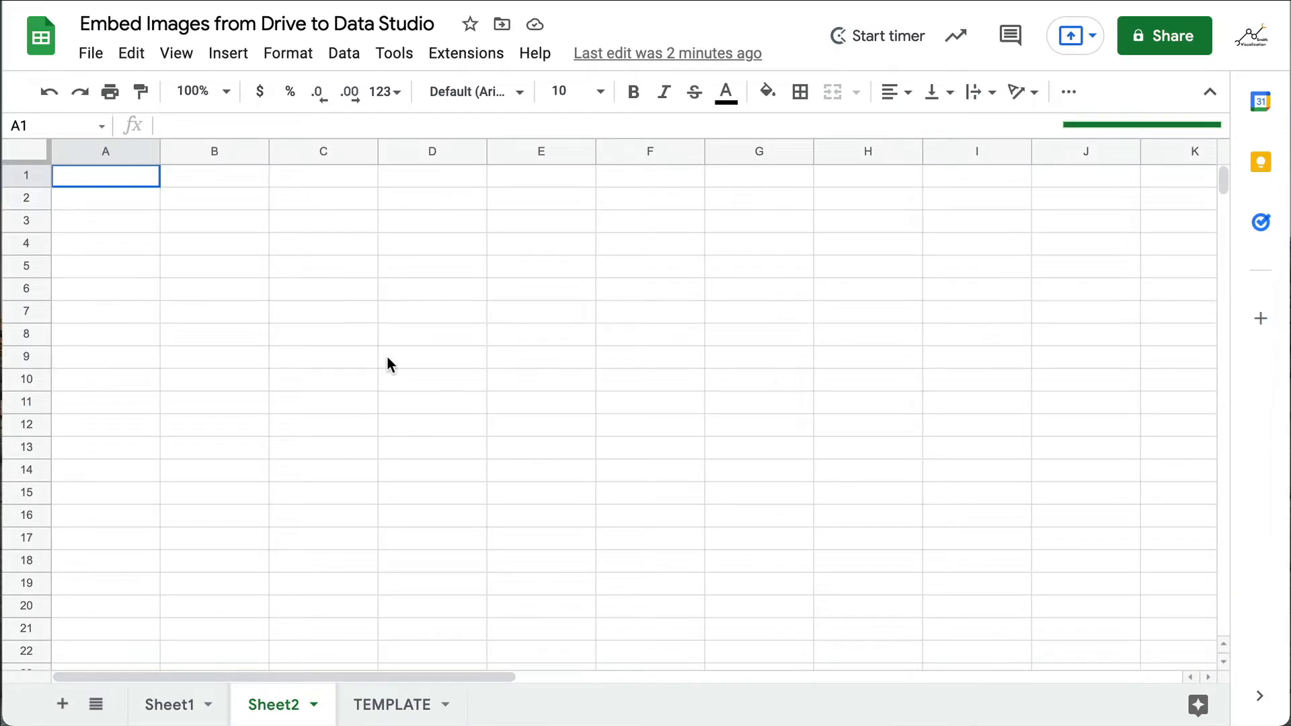
Switch to the Google Sheets file "Embed Images from Drive to Data Studio", paste the copied links into Sheet1 cell A1 and inspect the pasted text
left_click(166, 706)
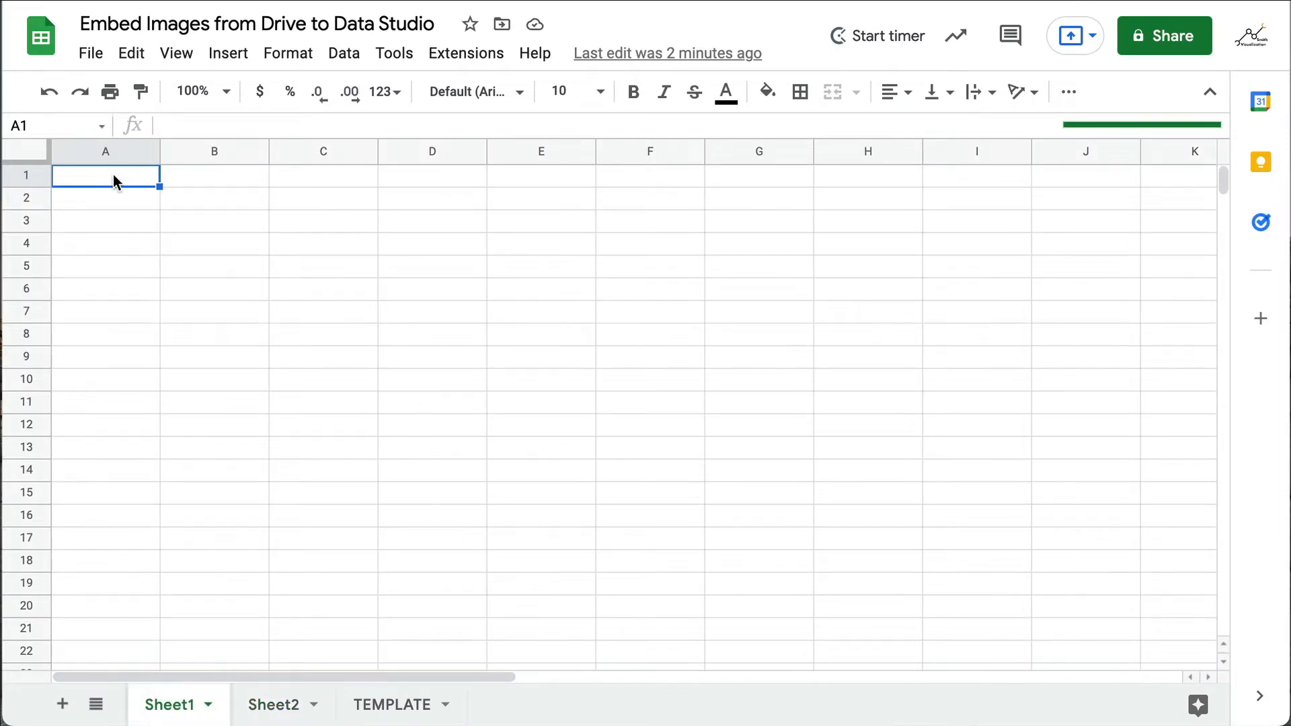
key("ctrl+v")
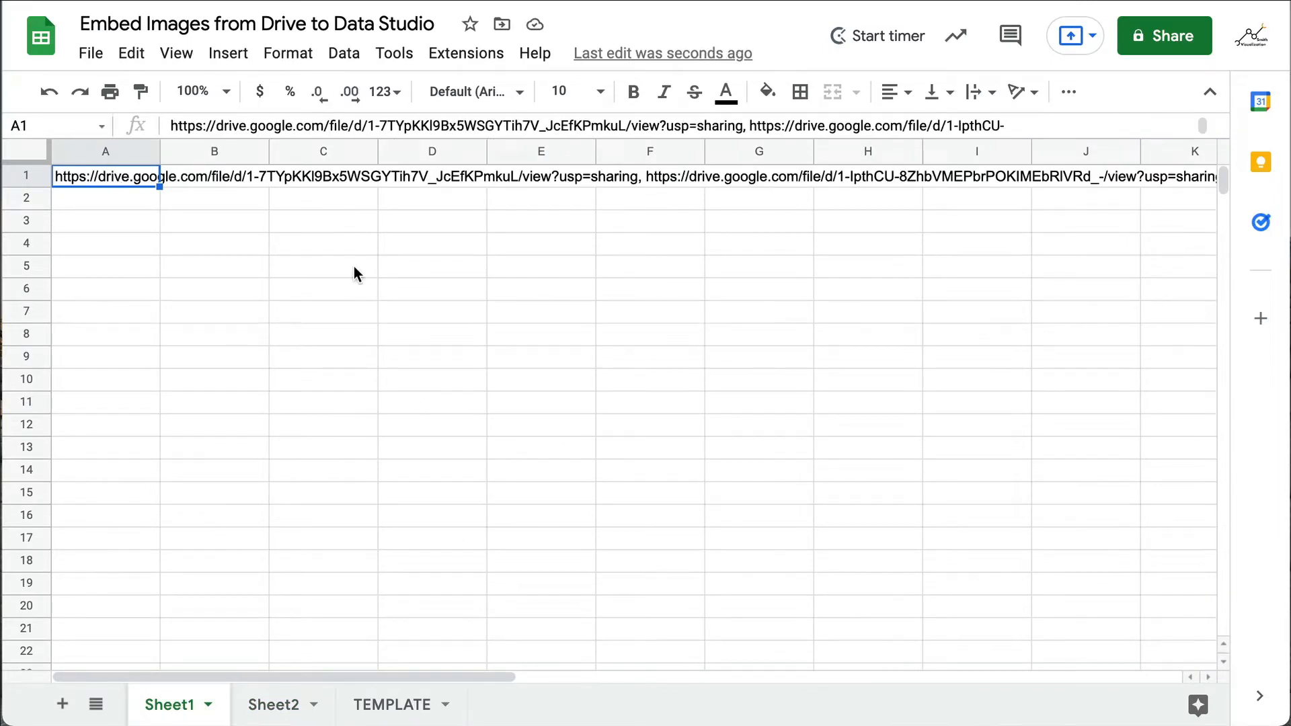
left_click_drag(369, 137, 361, 306)
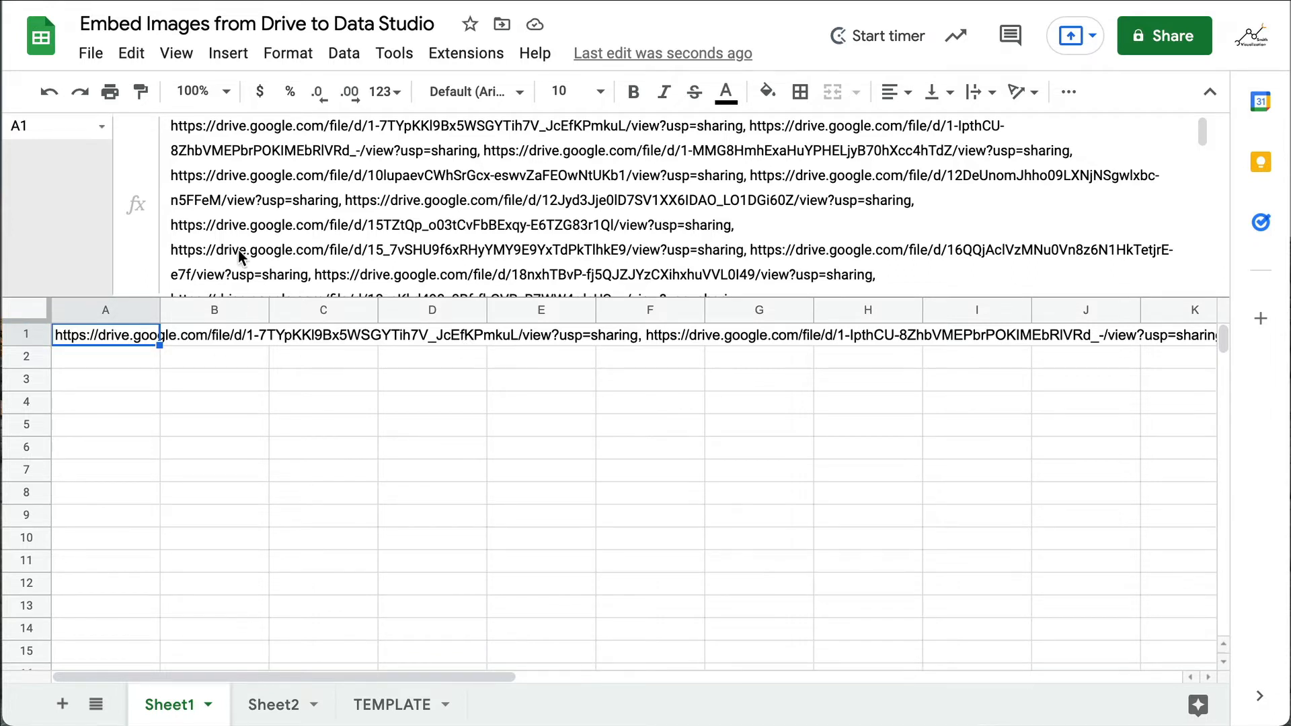
left_click_drag(239, 298, 238, 130)
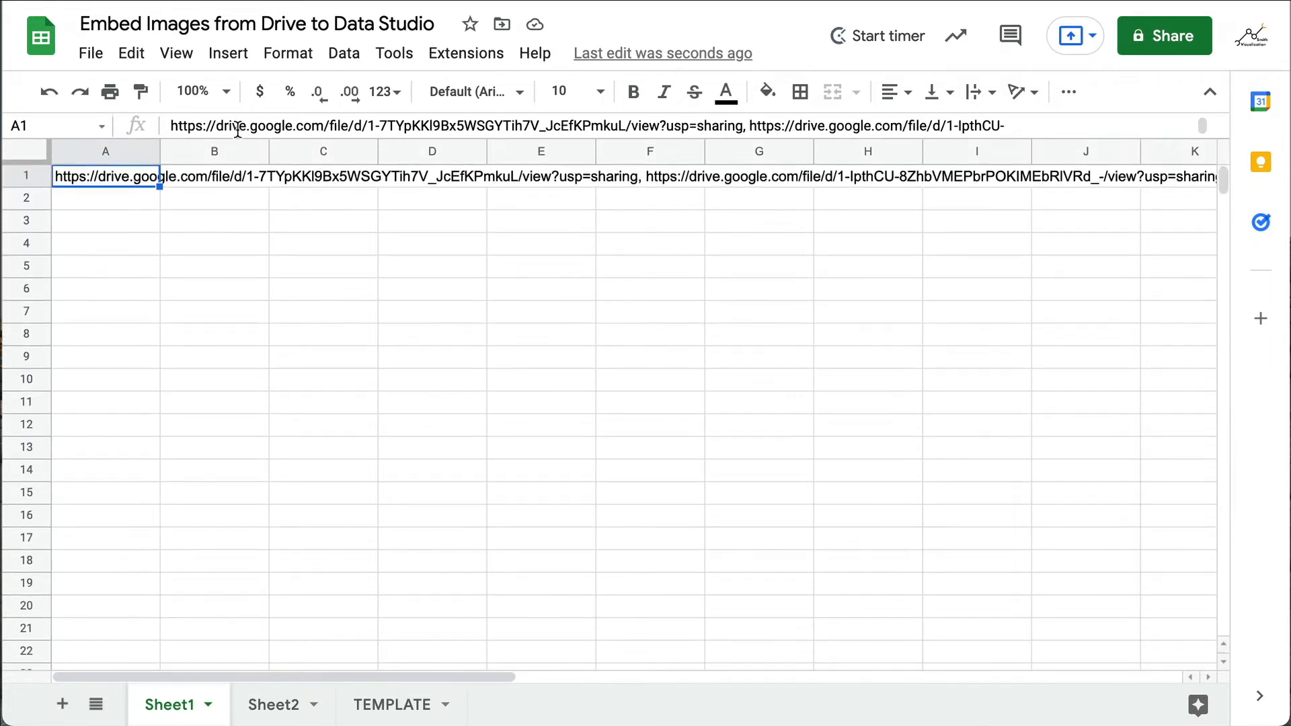
Split the links in A1 into a column starting at A3 with =TRANSPOSE(SPLIT(A1,", ",true,true)) and look over the list
left_click(103, 225)
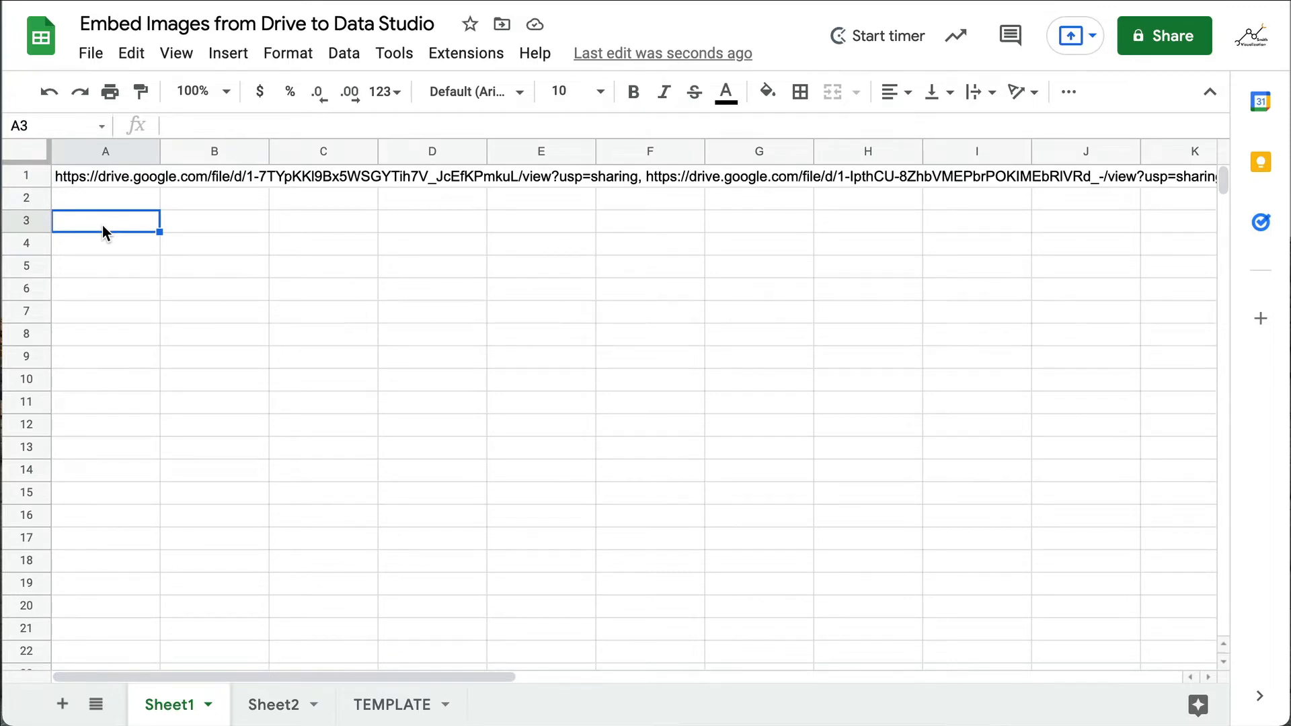
type("=tran")
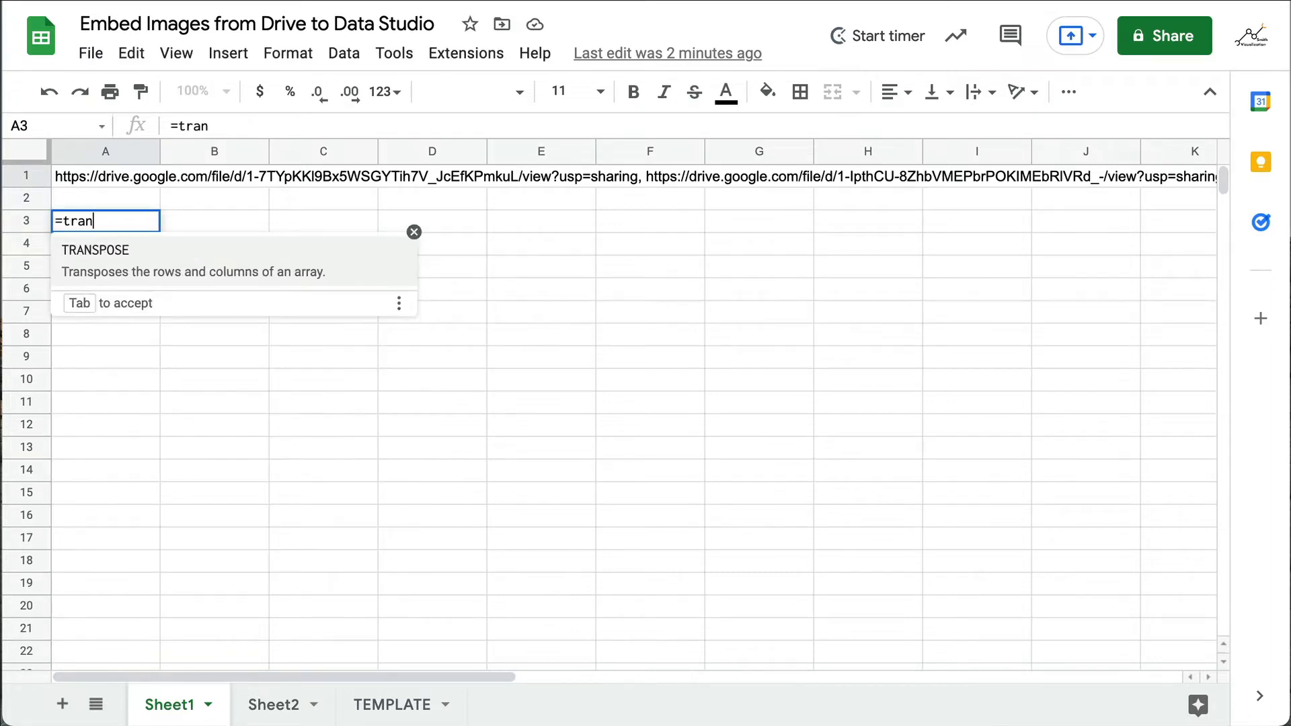
key("Tab")
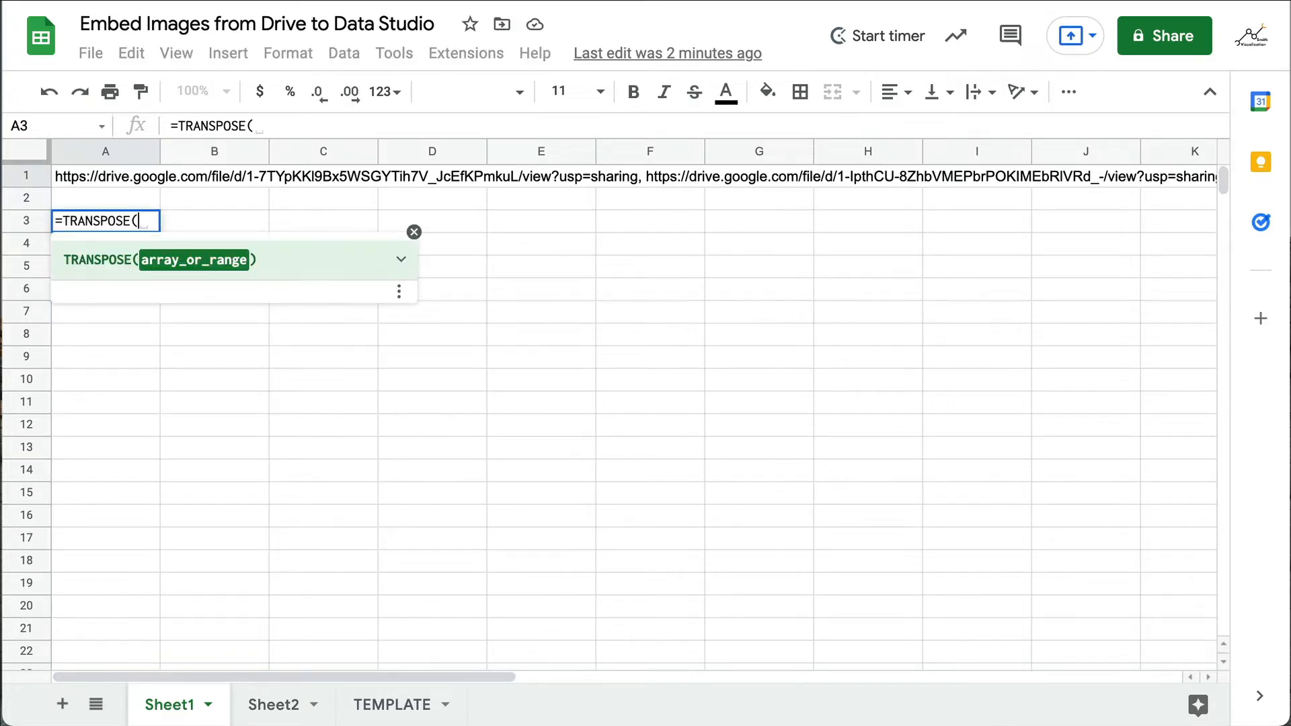
type("split")
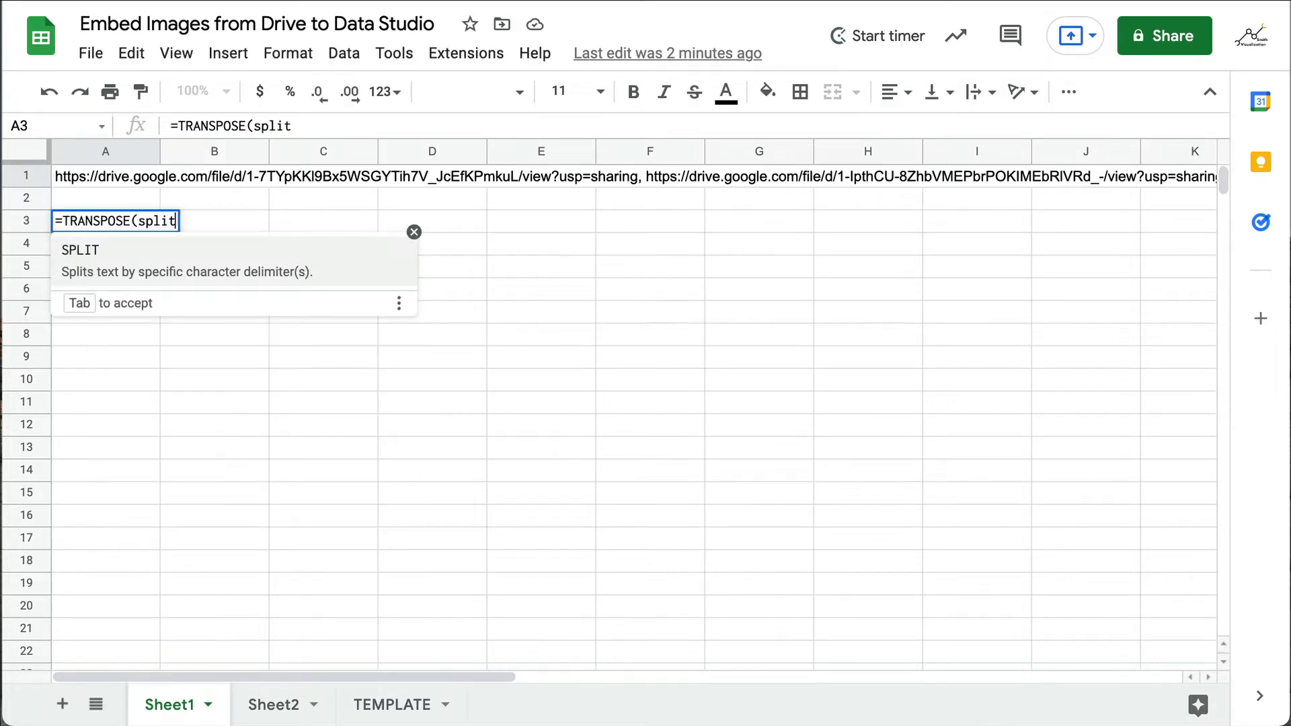
type("(")
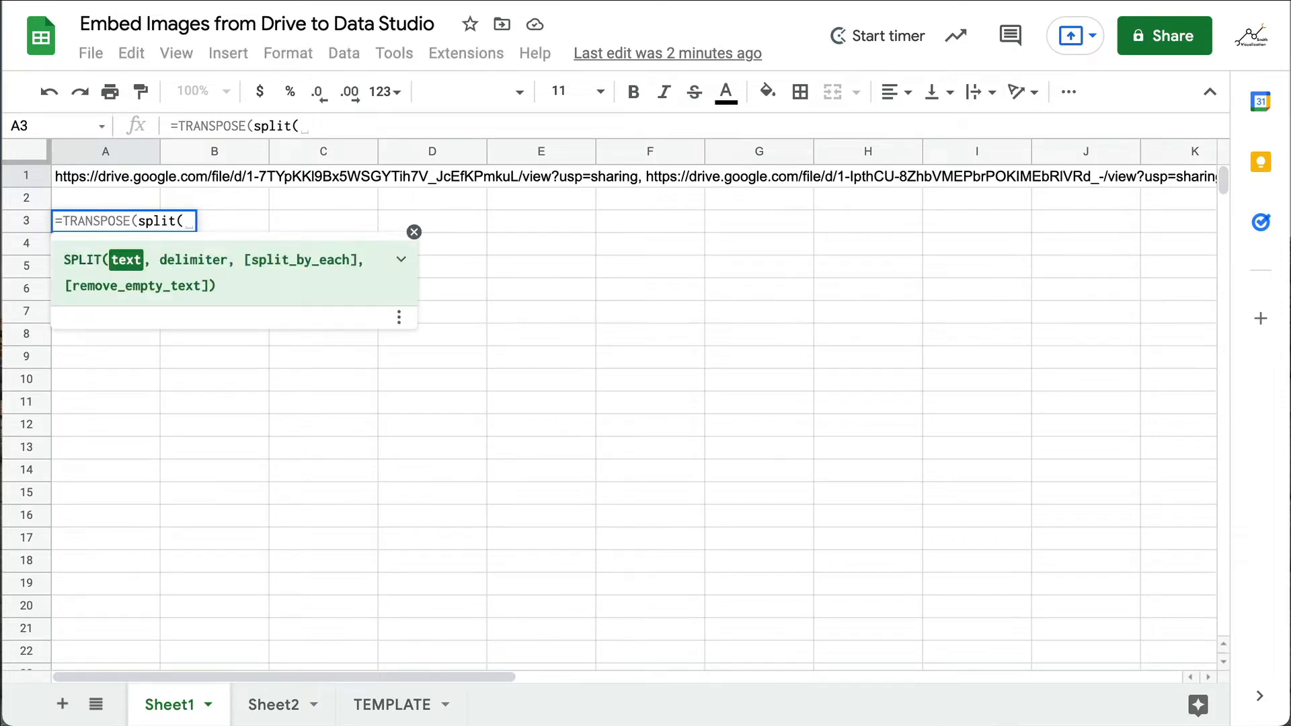
left_click(79, 178)
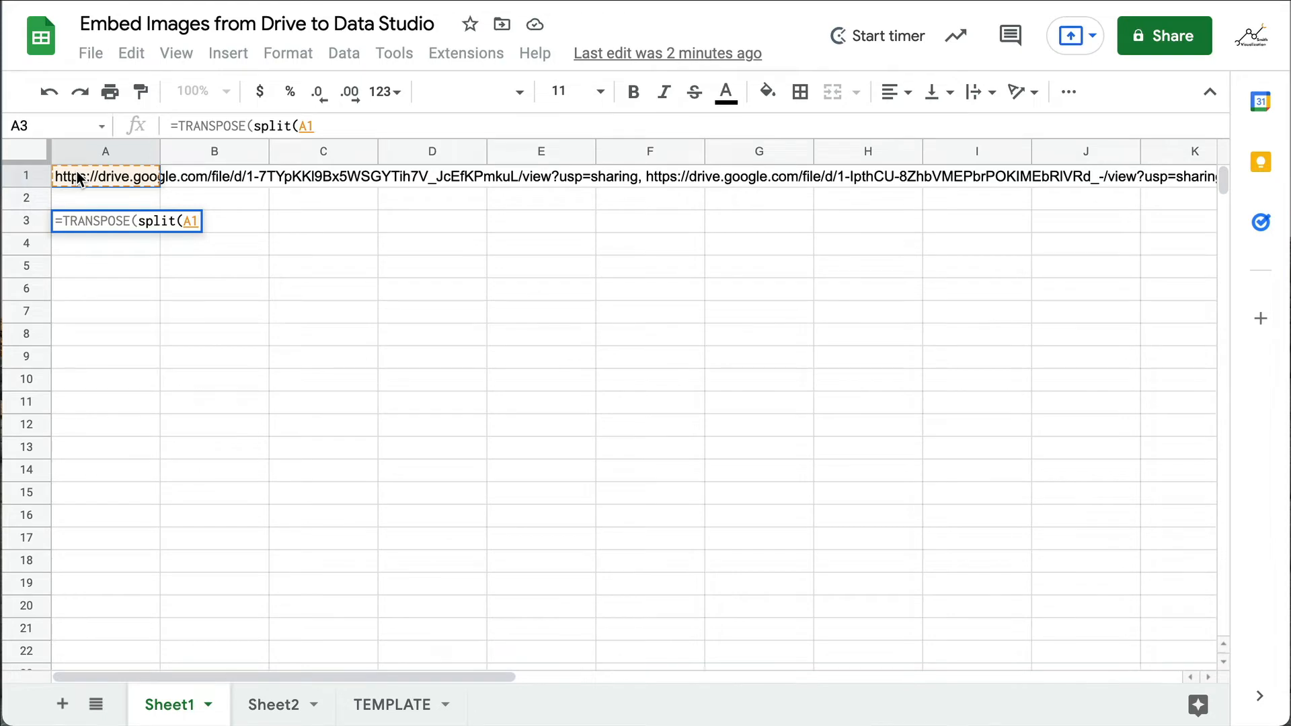
type(",")
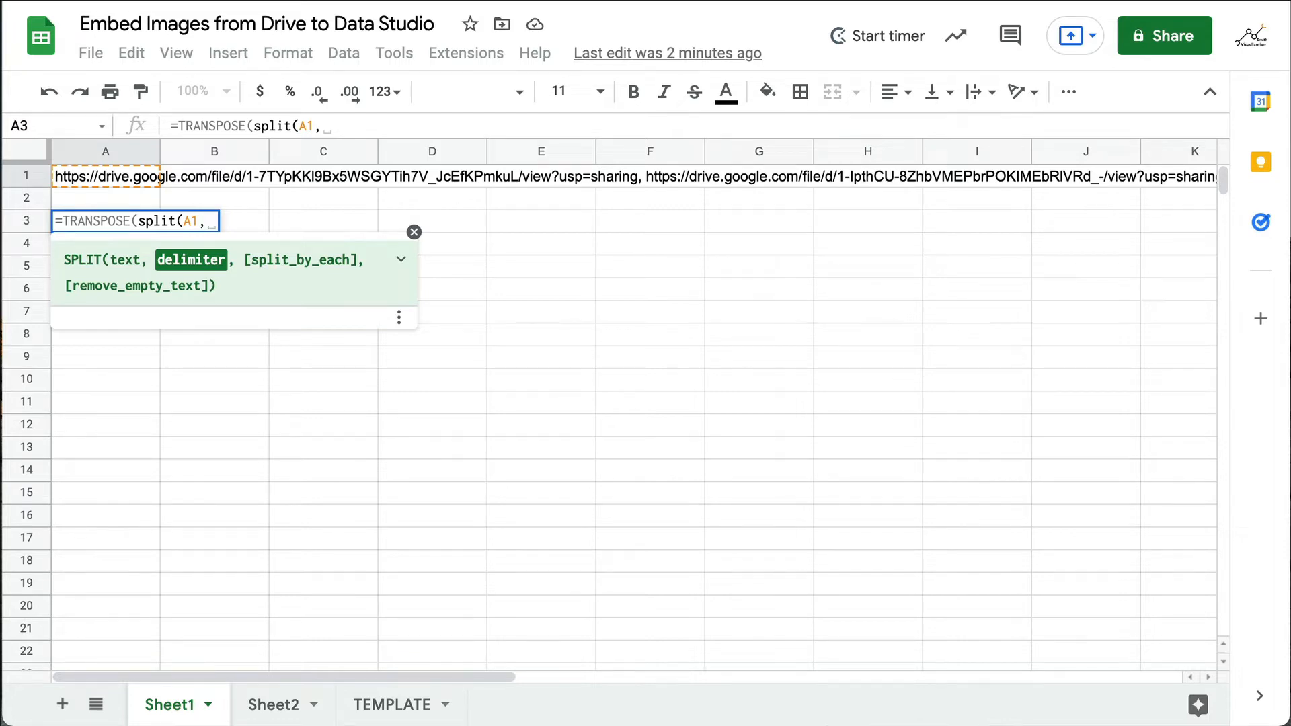
key("BackSpace")
type("\",")
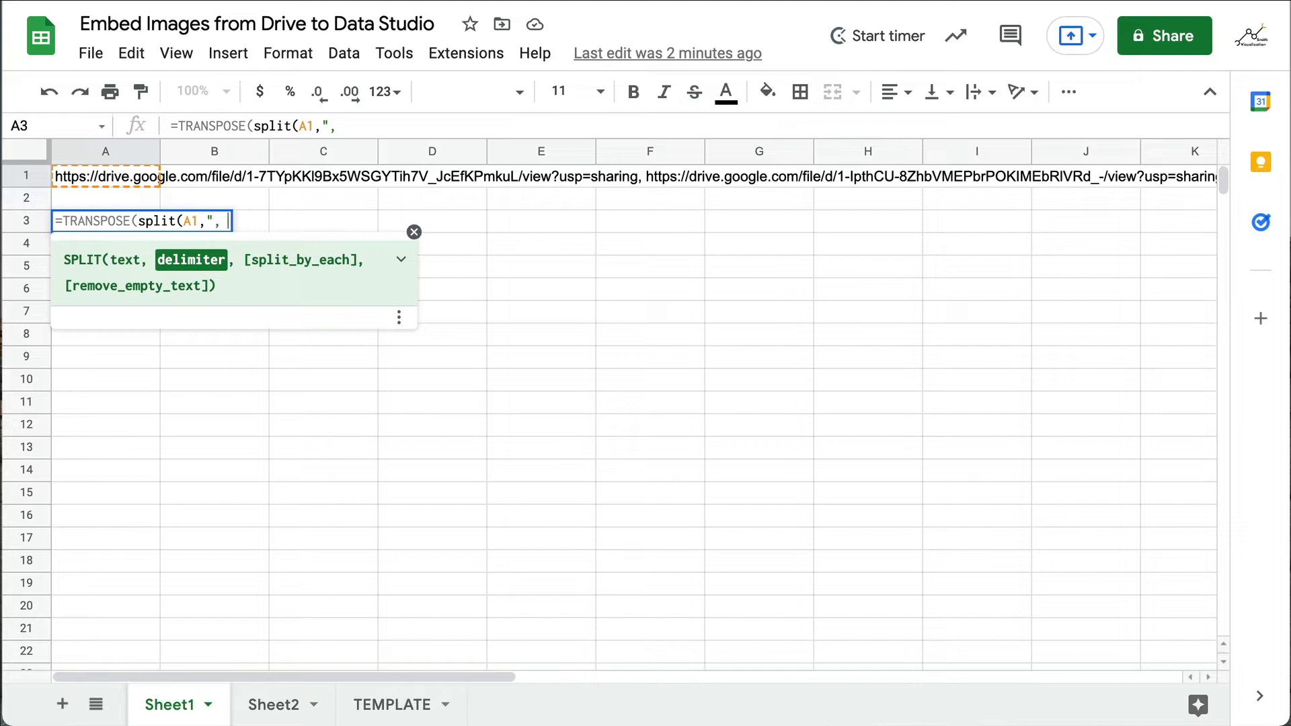
type(" \",")
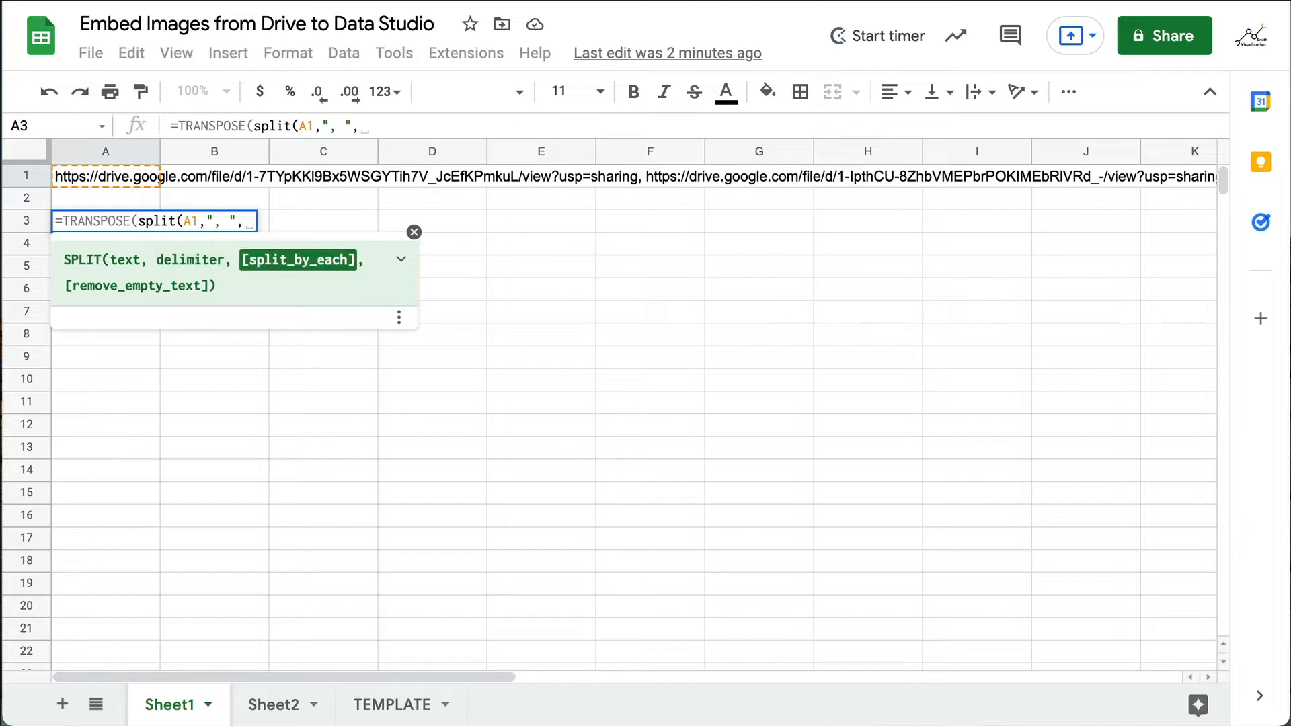
key("BackSpace")
type("true,tu")
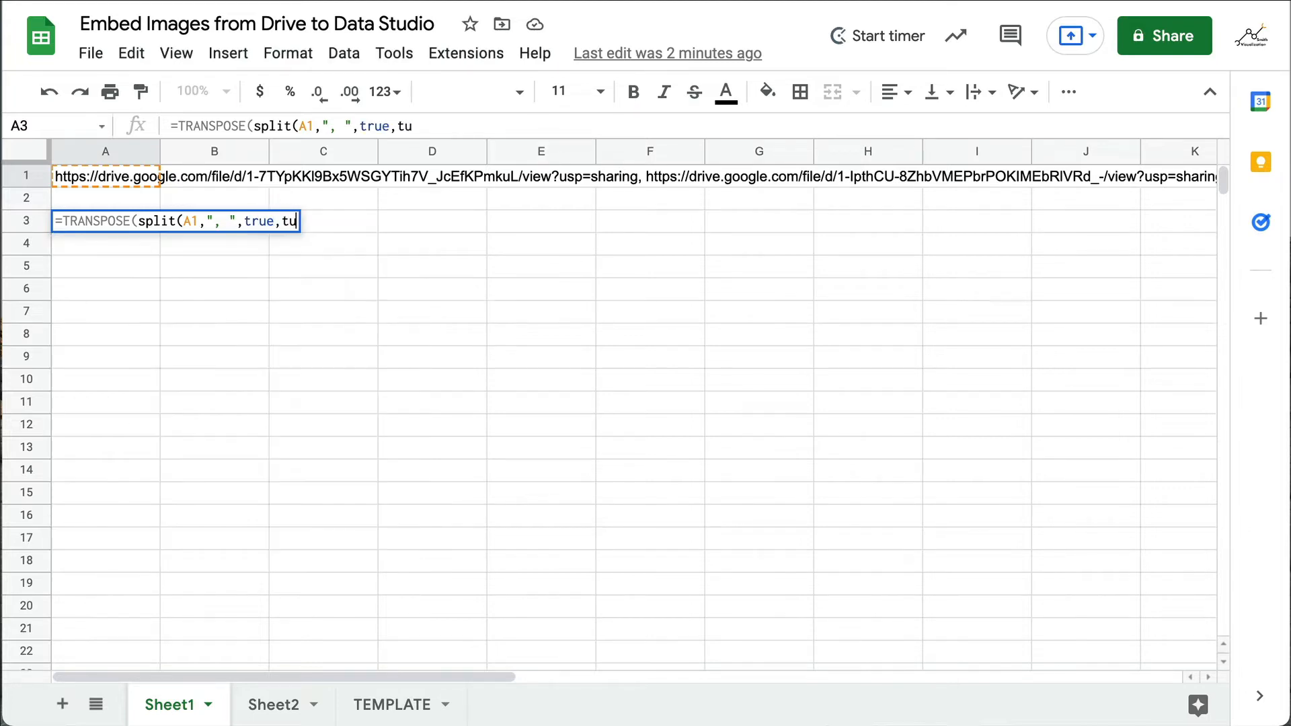
key("BackSpace")
type("rue")
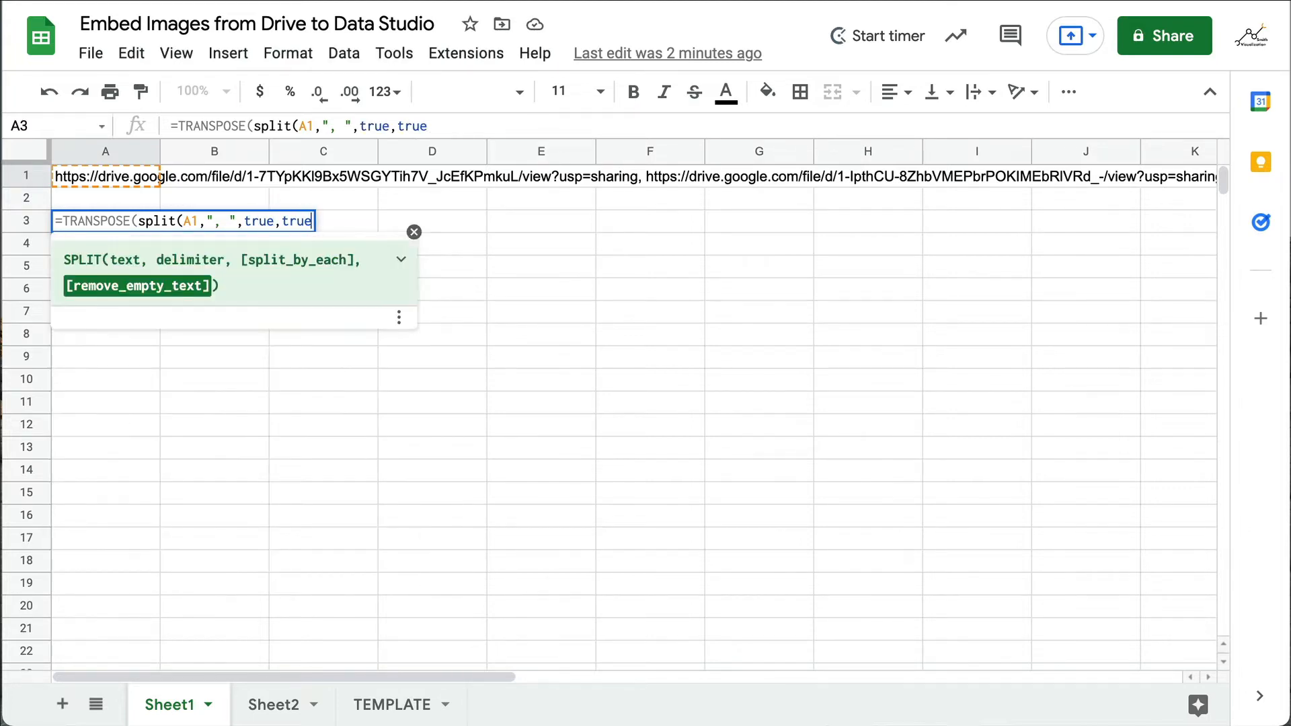
type(")")
key("Return")
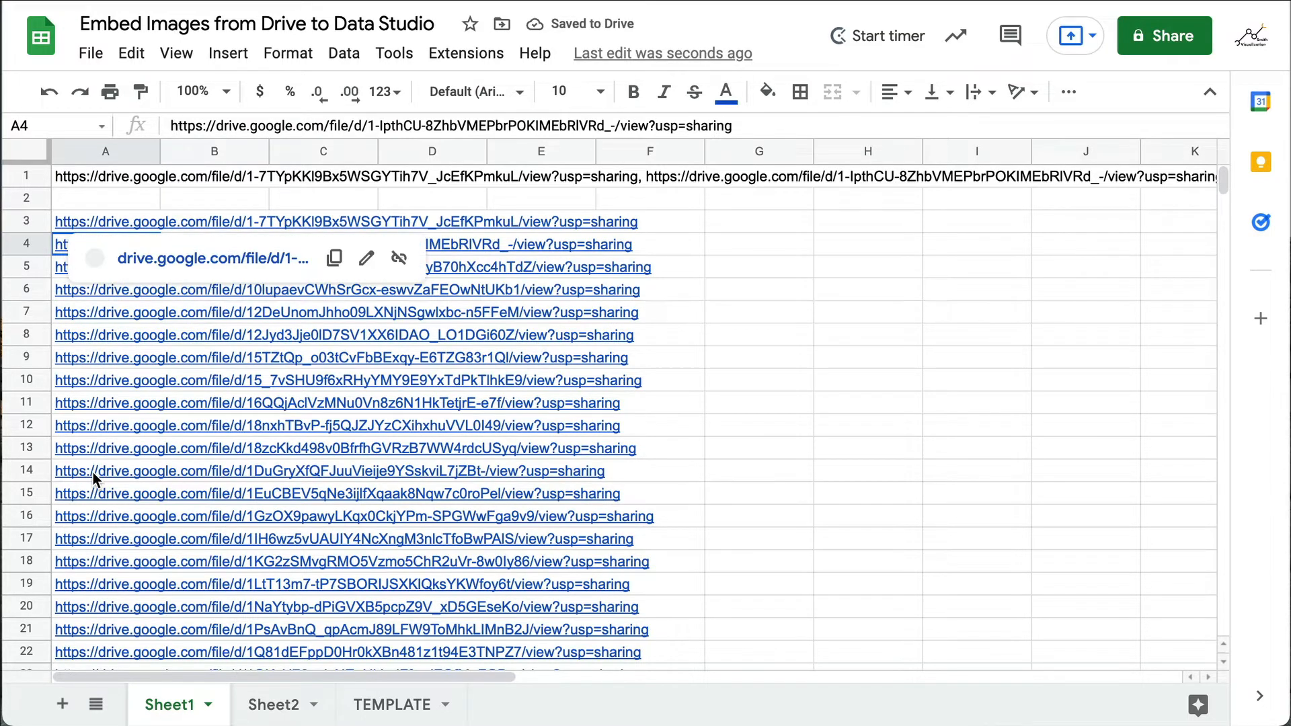
scroll(101, 569, "down", 5)
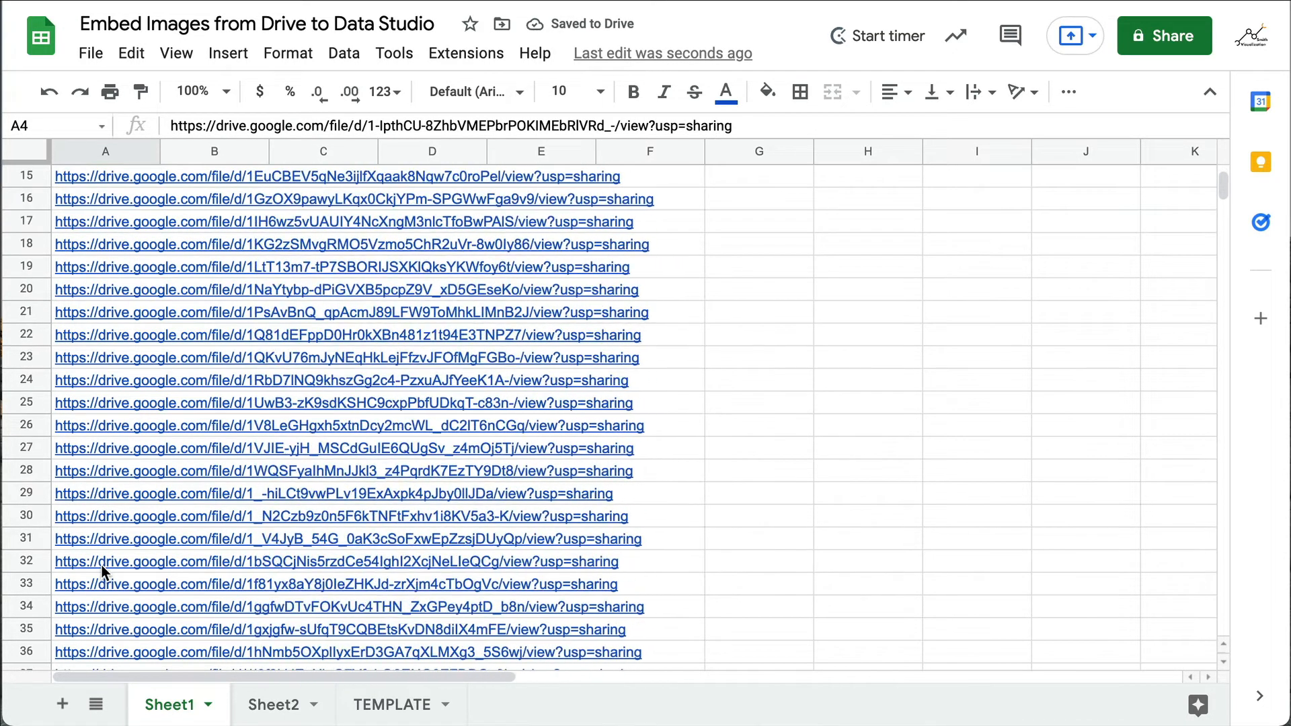
scroll(103, 571, "up", 6)
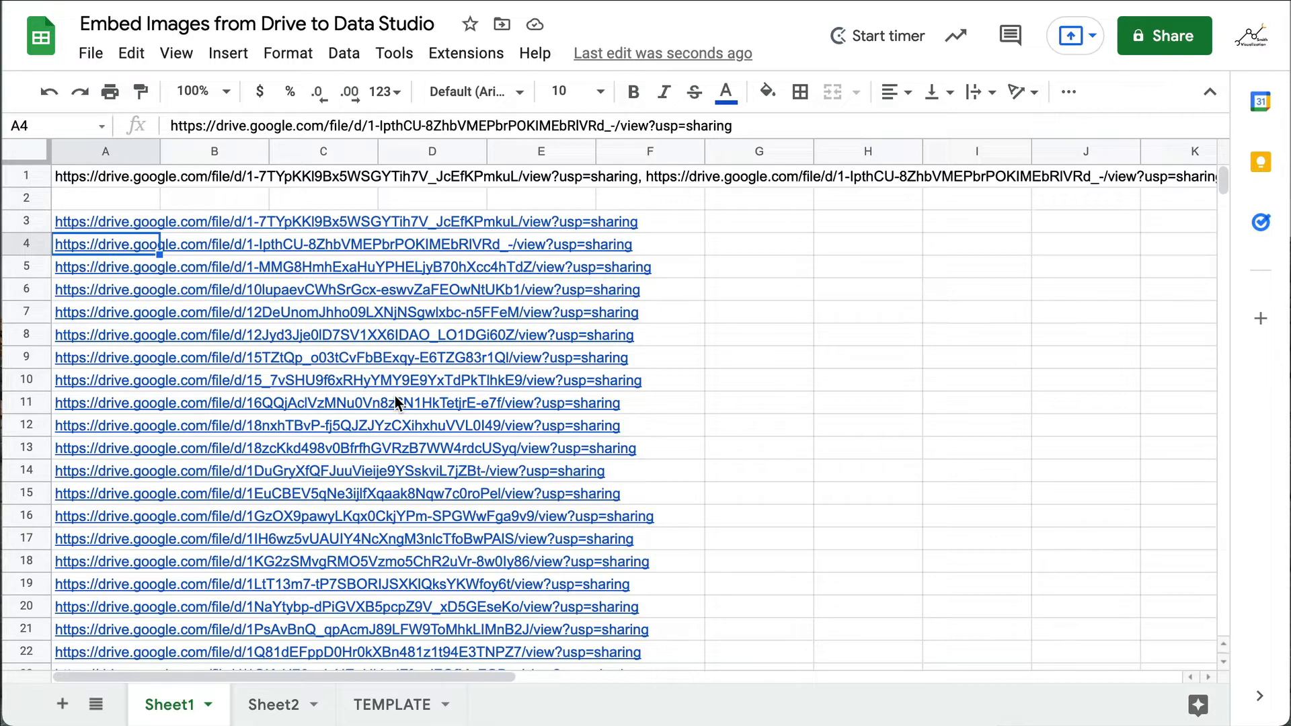
Convert the sharing link in A3 into a thumbnail link in G3 with =REPLACE(A3,26,7,"thumbnail?id=")
left_click(746, 228)
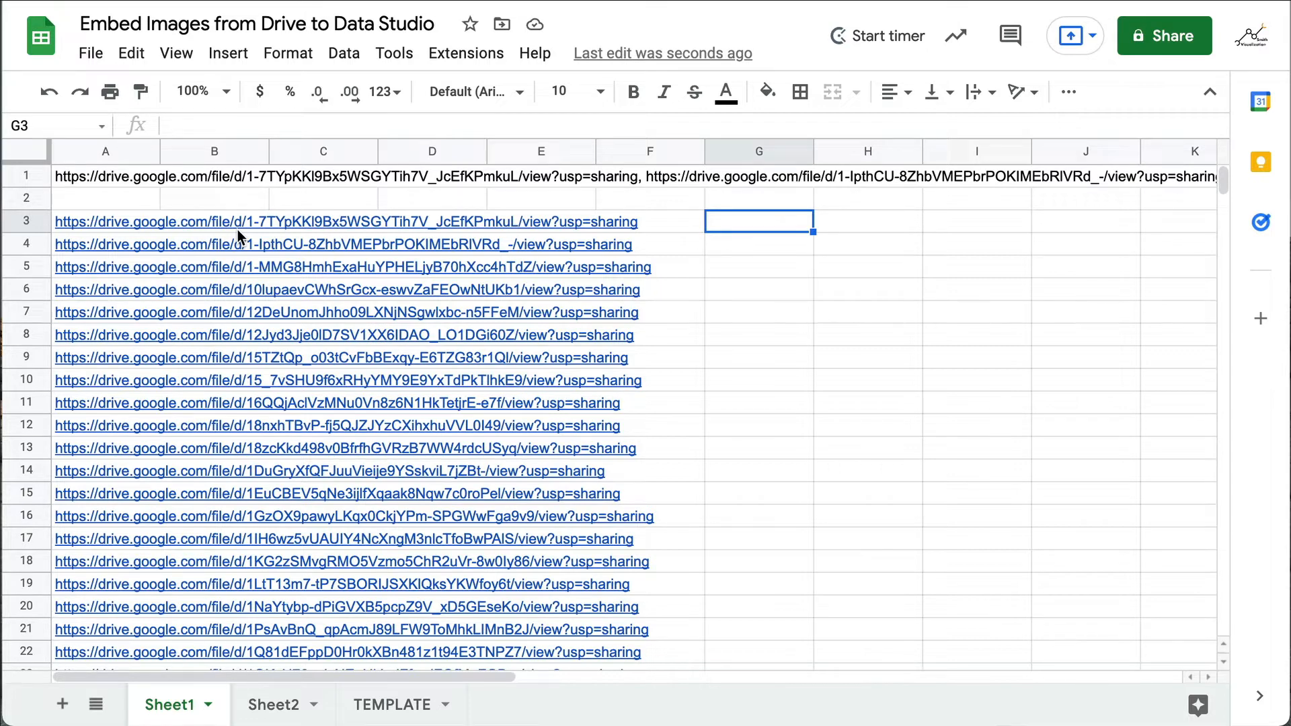
type("=replace")
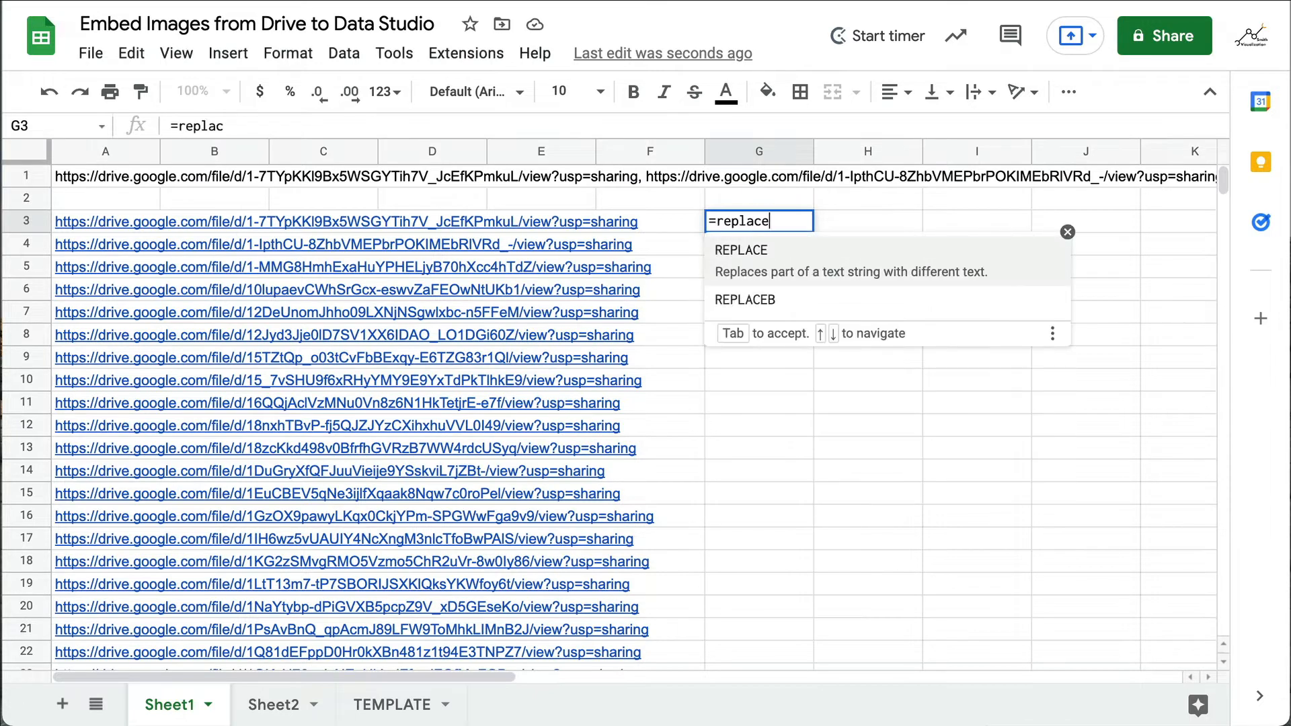
key("Tab")
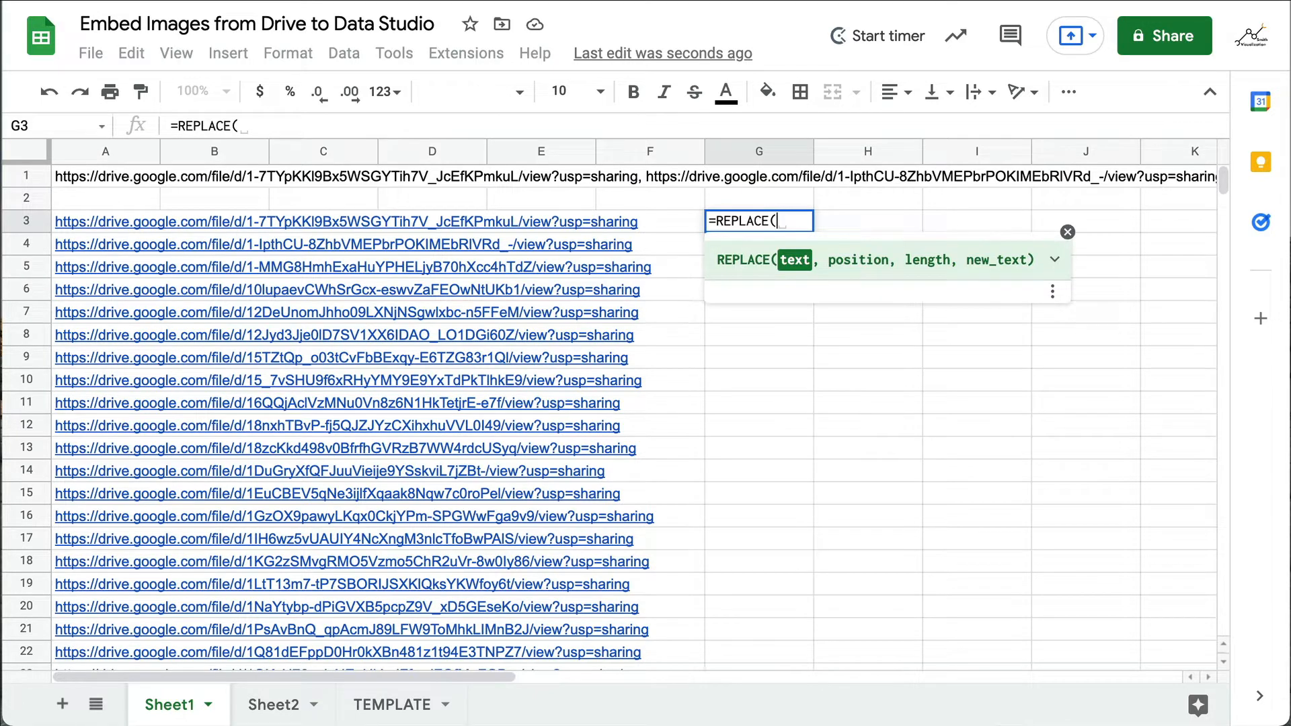
left_click(62, 223)
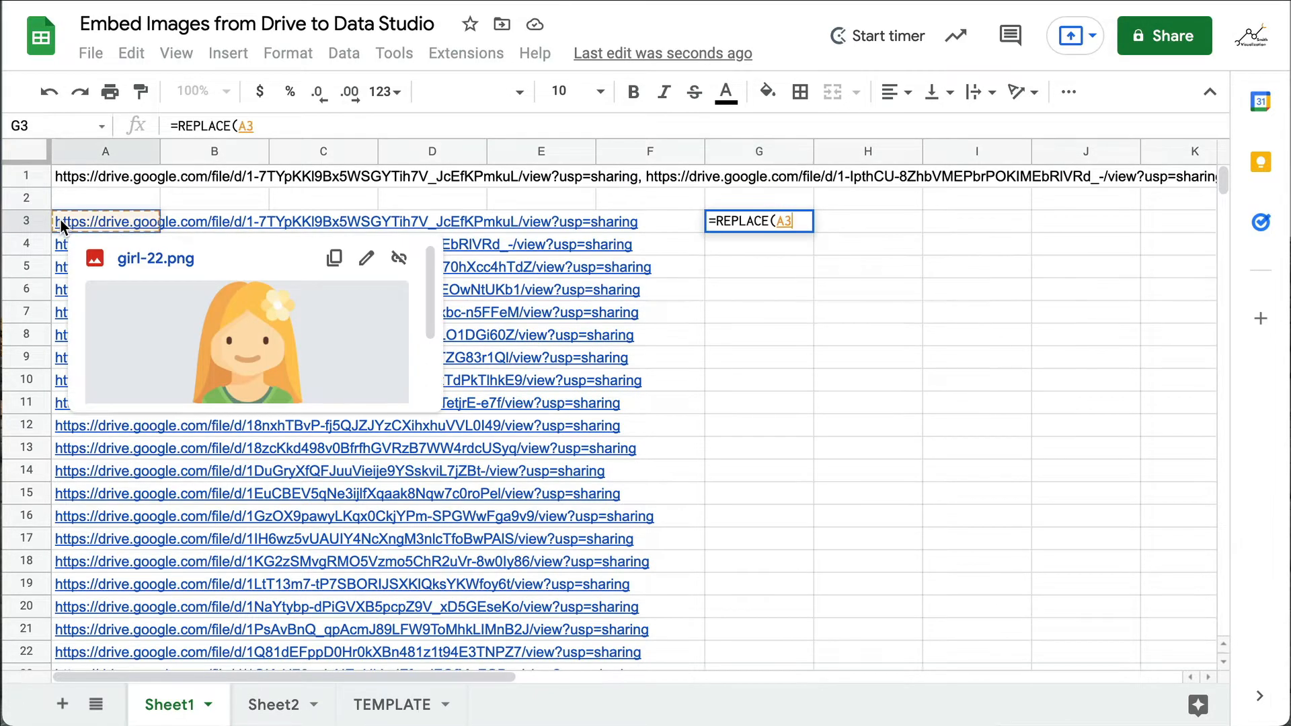
type(",")
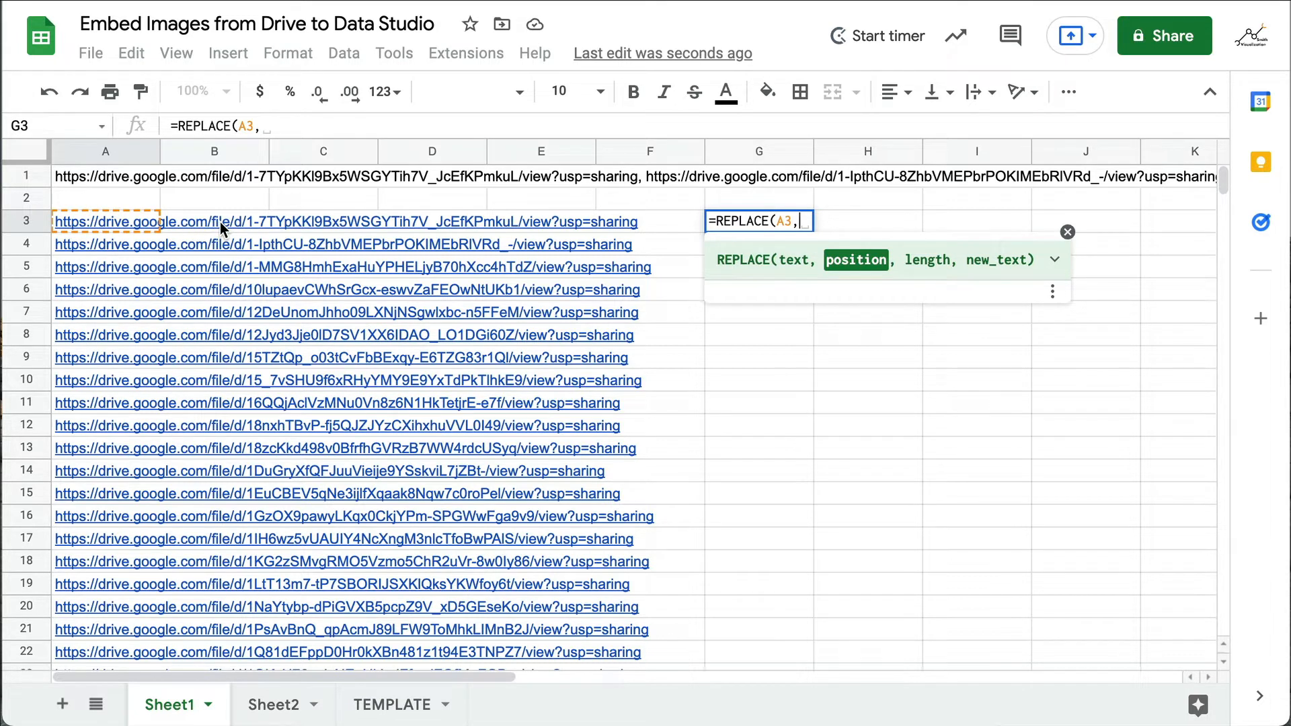
type("26,")
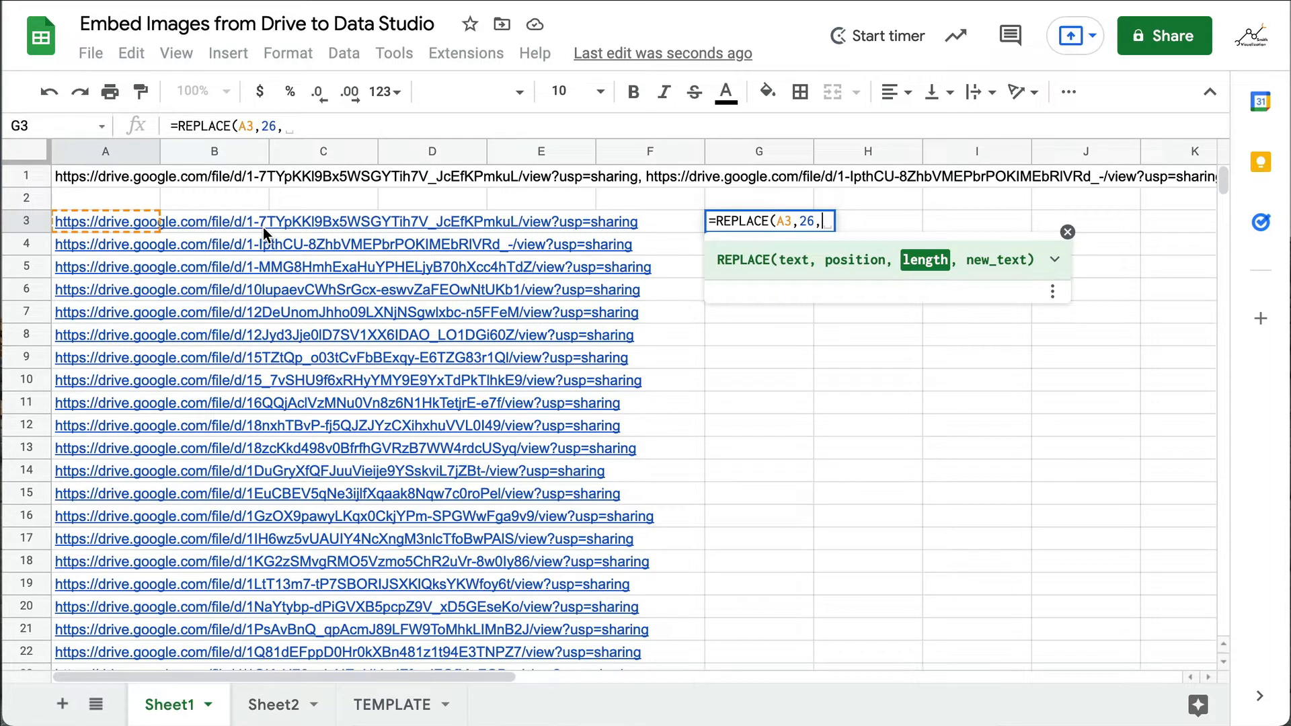
type("7,")
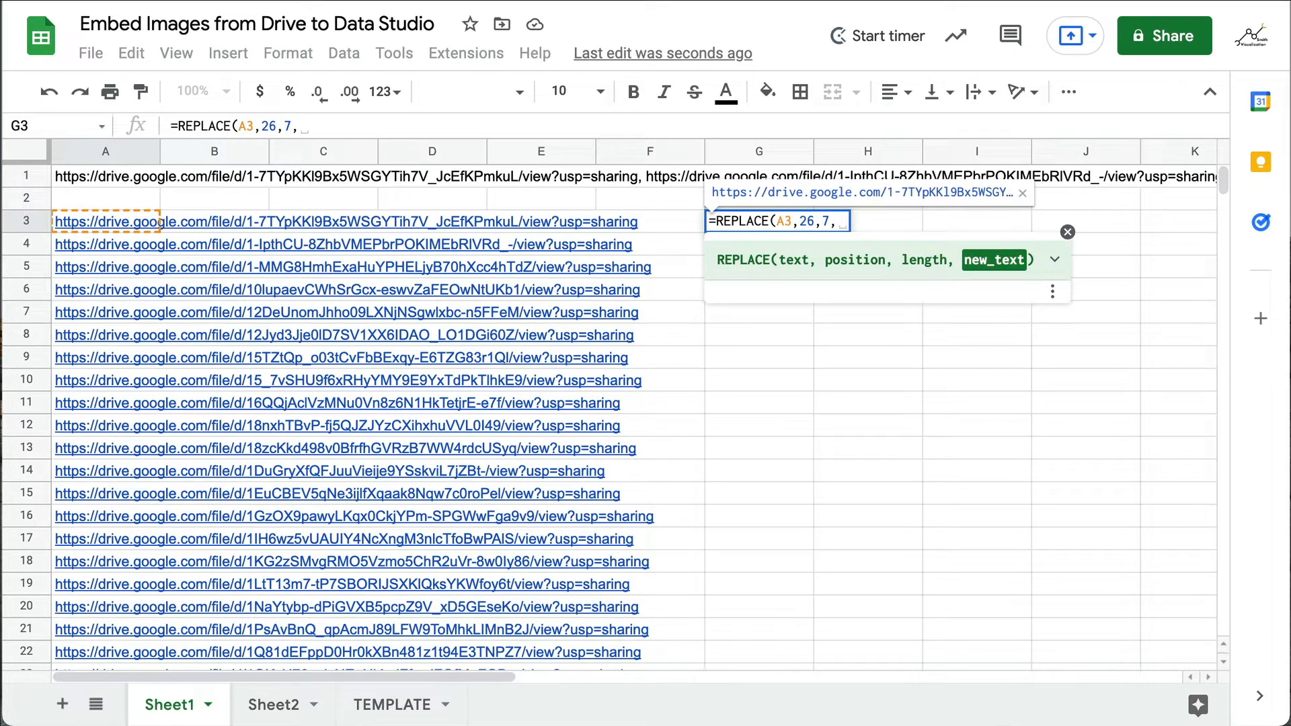
type("\"")
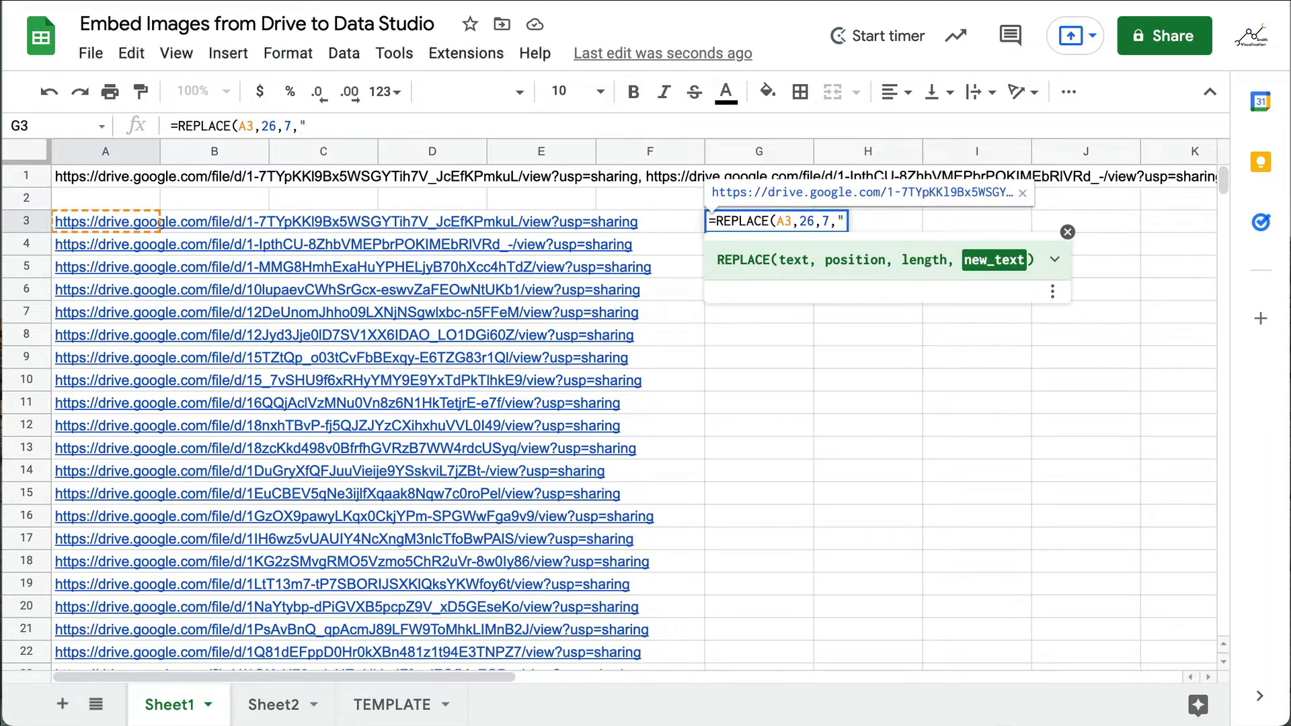
type("thumb")
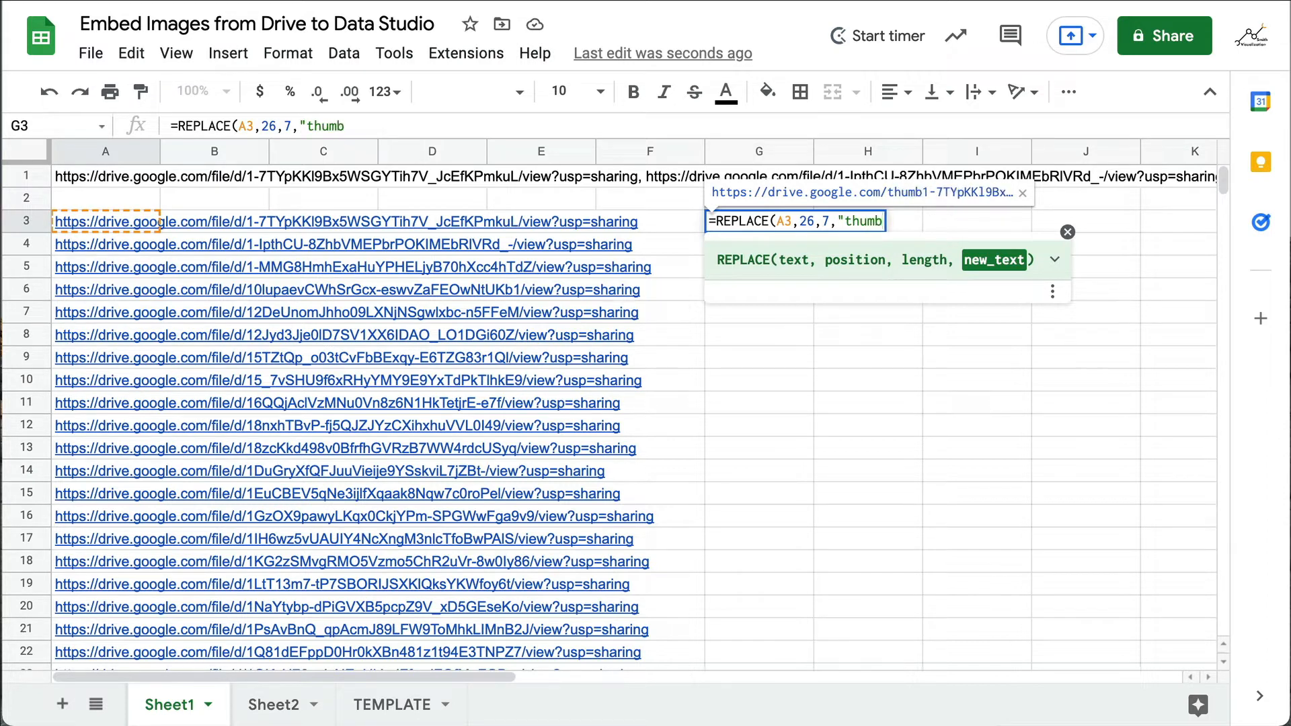
type("nail")
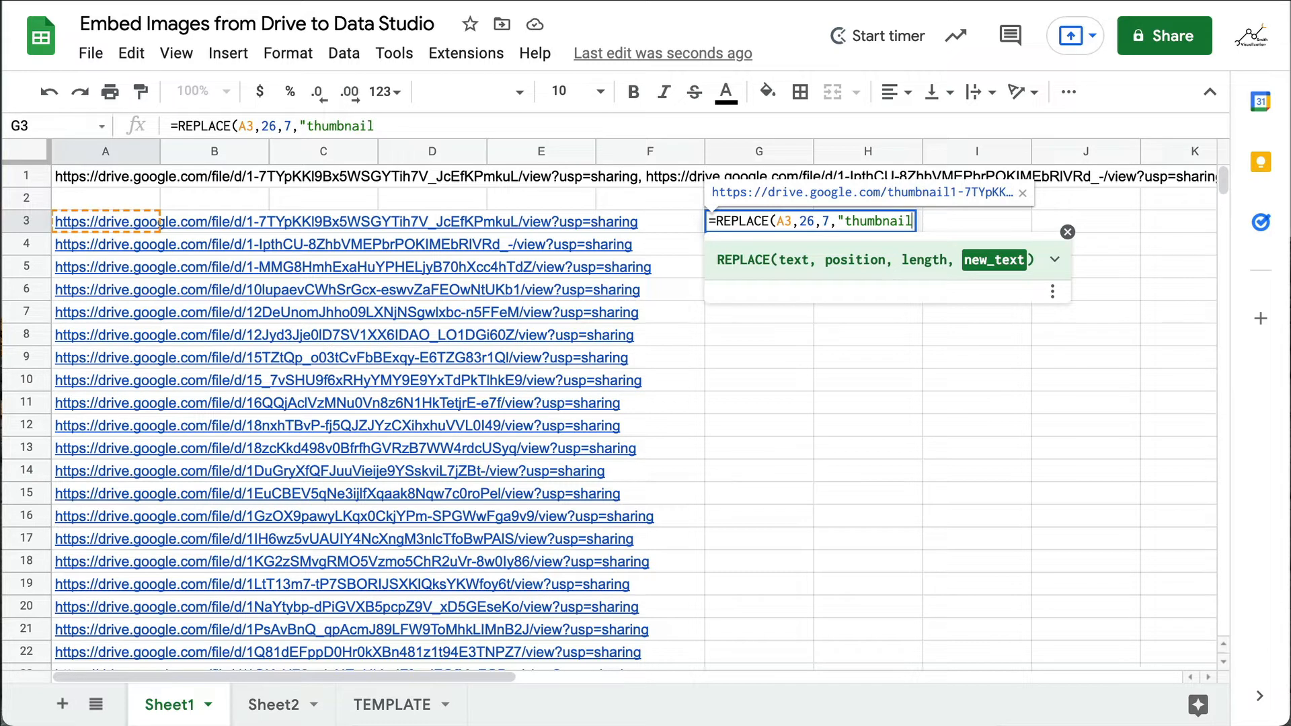
type("?id")
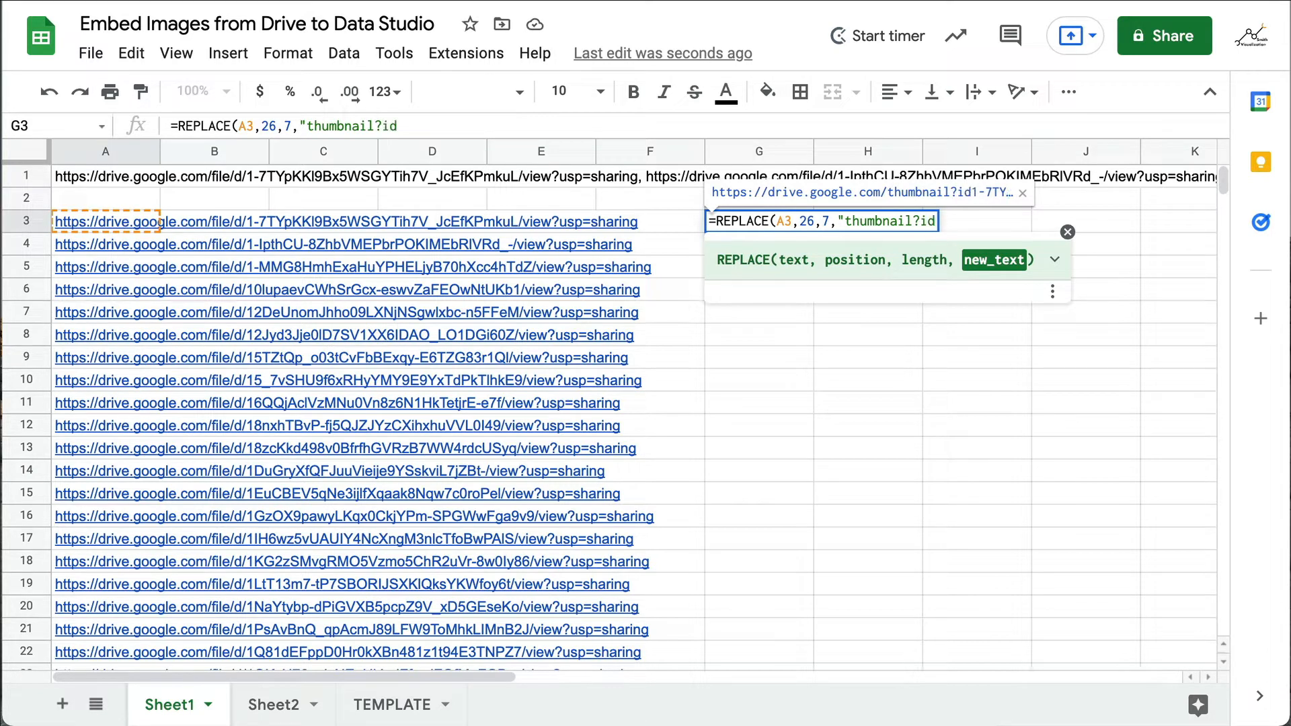
type("=\"")
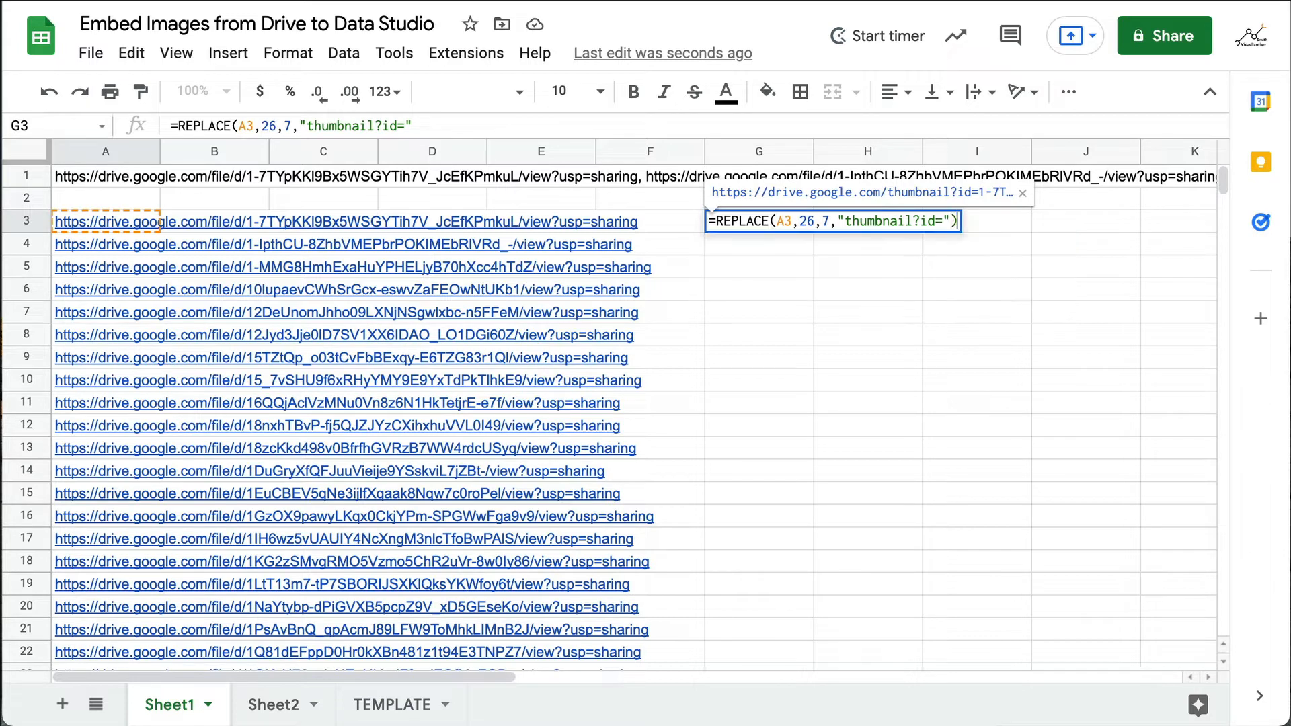
type(")")
key("Return")
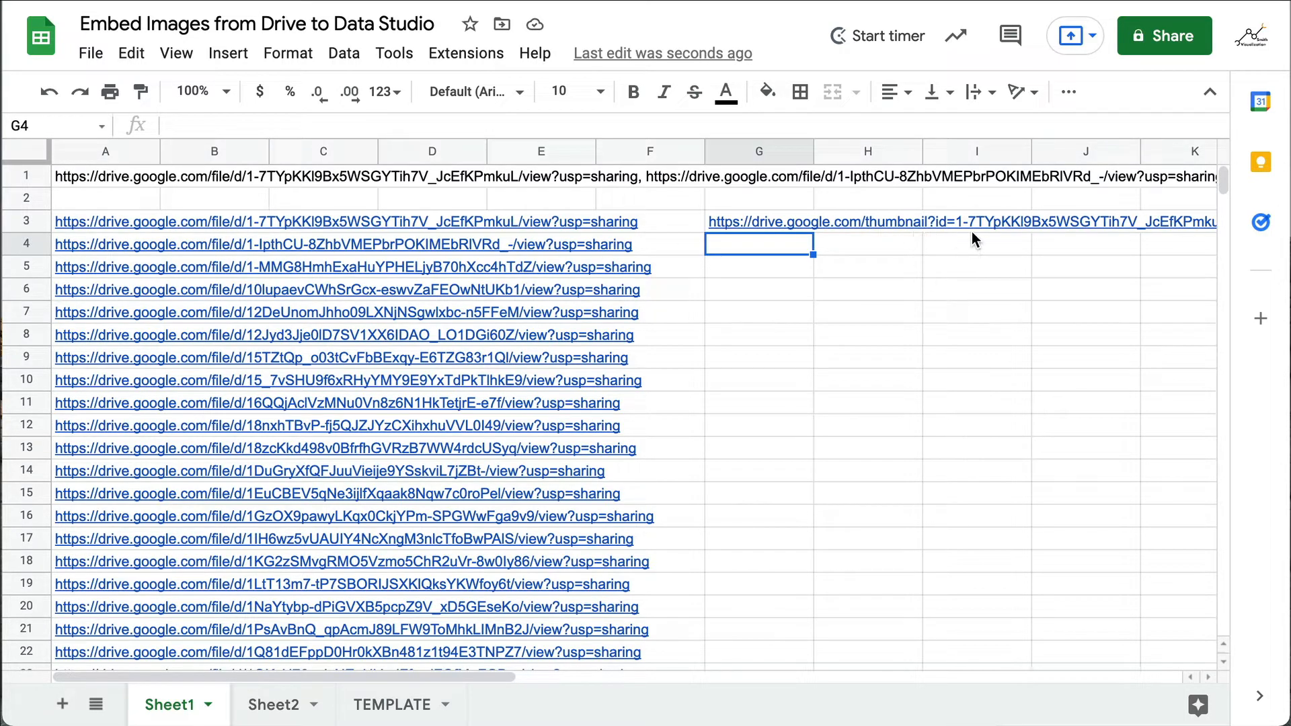
Fill the REPLACE formula from G3 down to G52, covering every link in the list
scroll(954, 230, "right", 2)
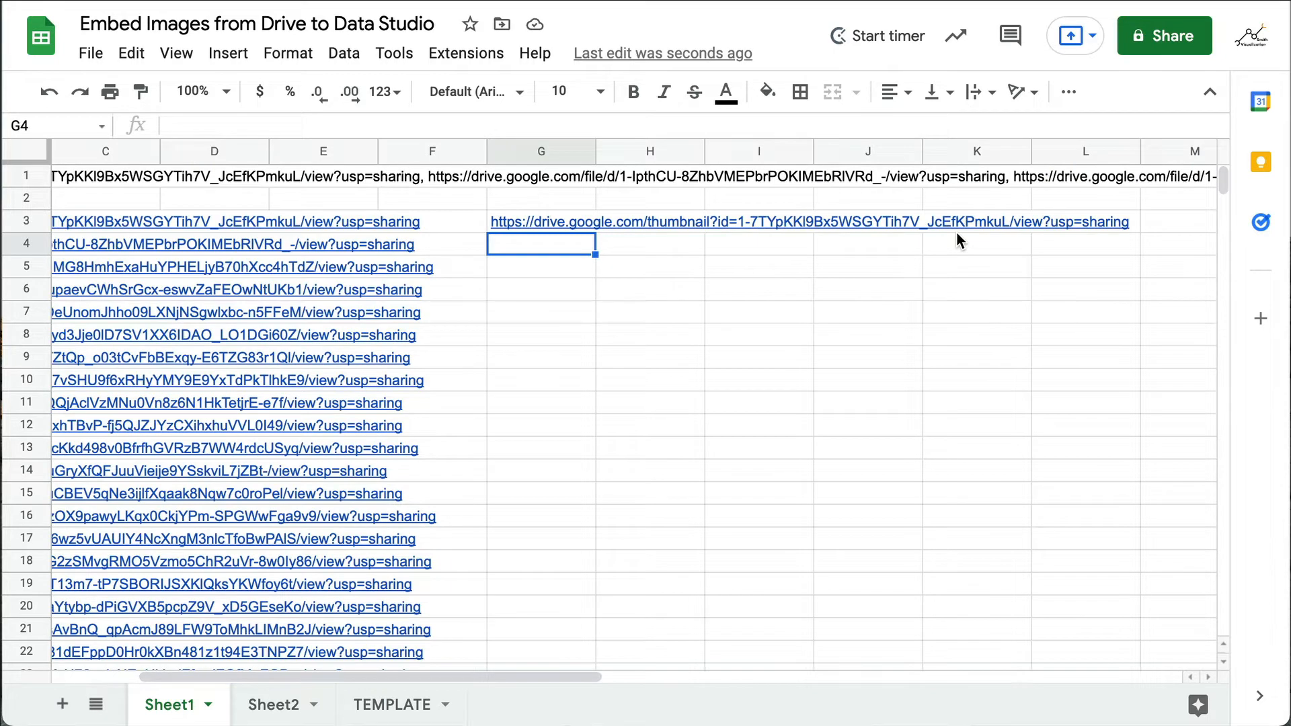
left_click(550, 222)
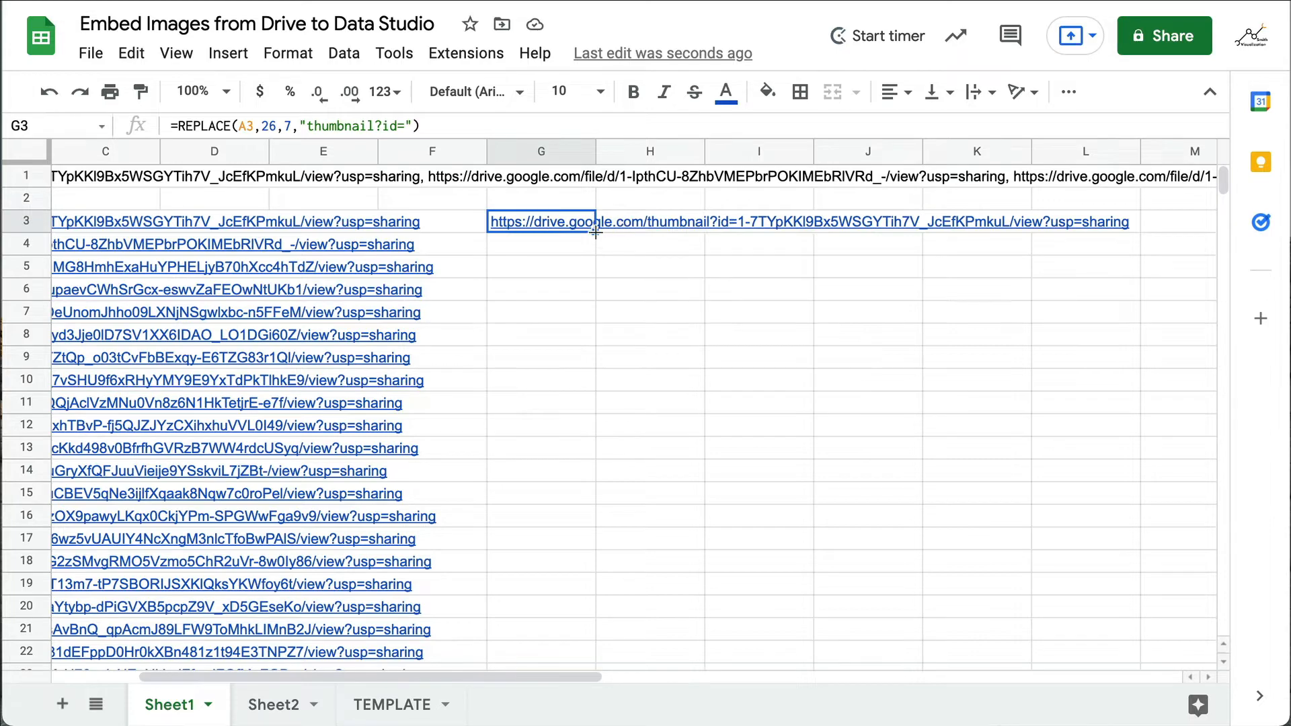
left_click_drag(596, 231, 612, 666)
left_click_drag(587, 612, 528, 276)
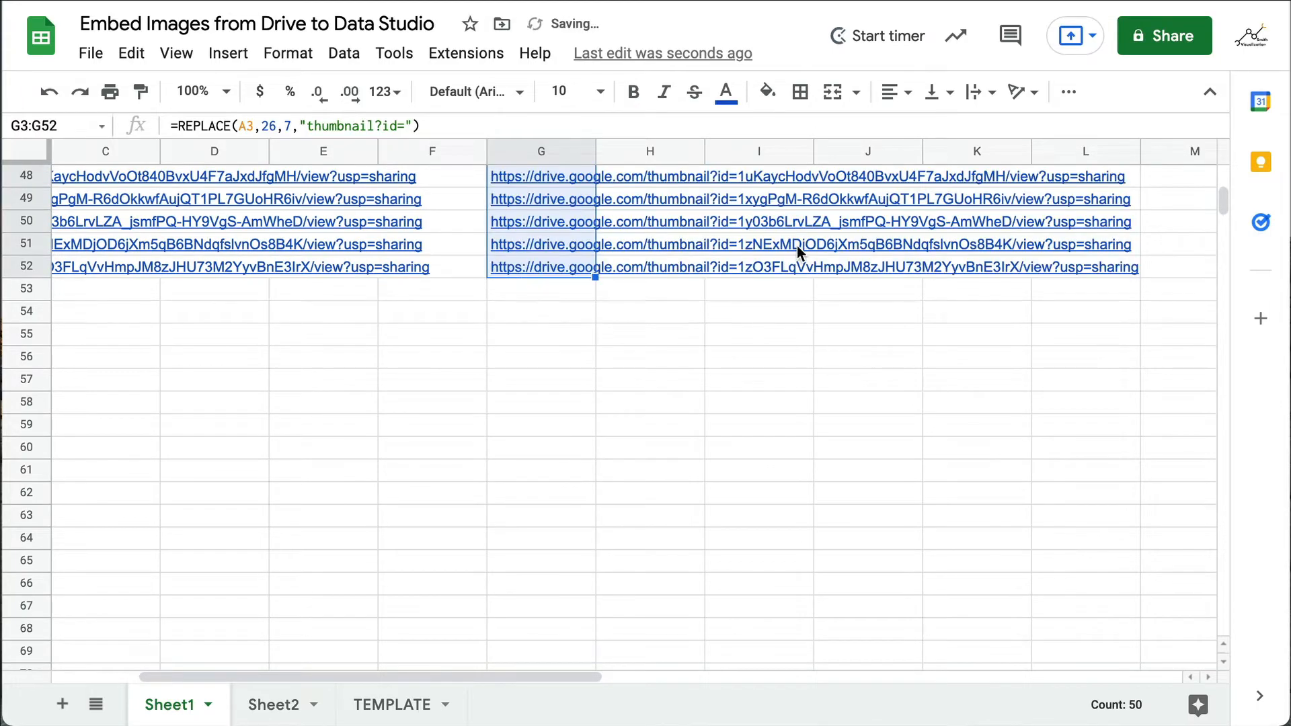
scroll(797, 245, "up", 10)
scroll(797, 245, "up", 6)
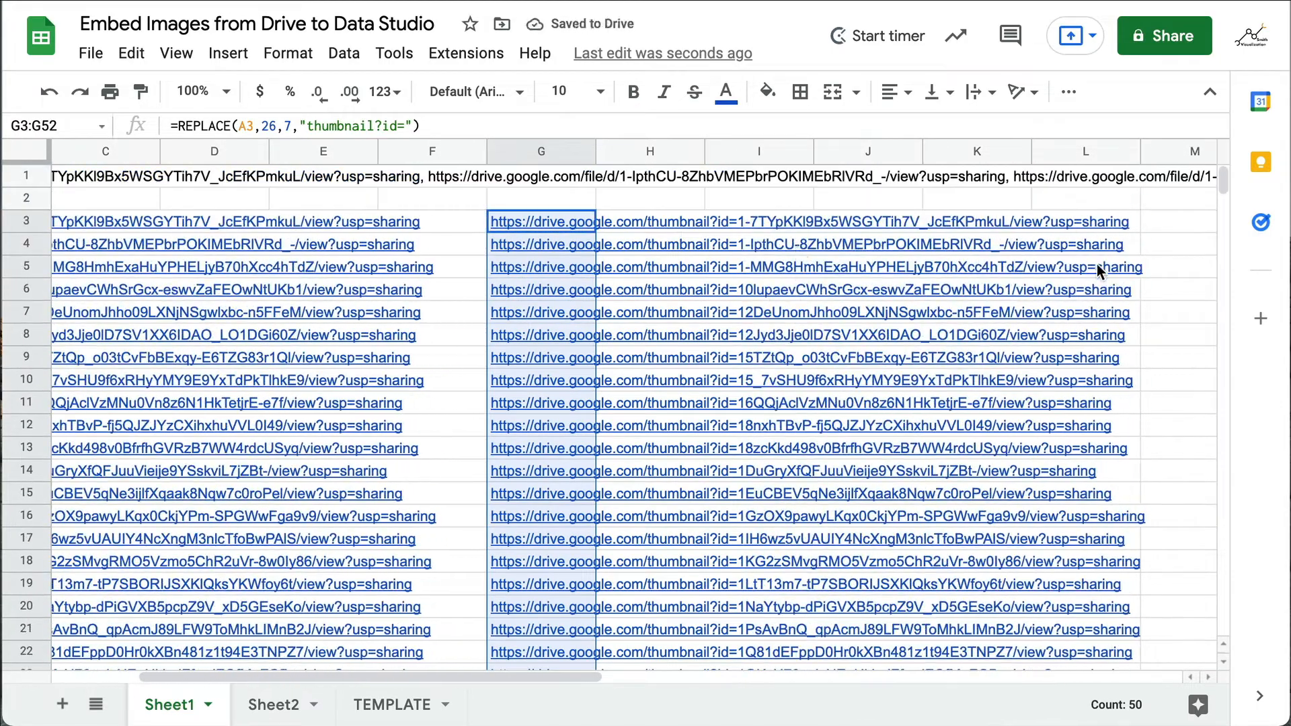
Trim the ending off the thumbnail link by entering =left(G3,71) in cell M3
left_click(1181, 228)
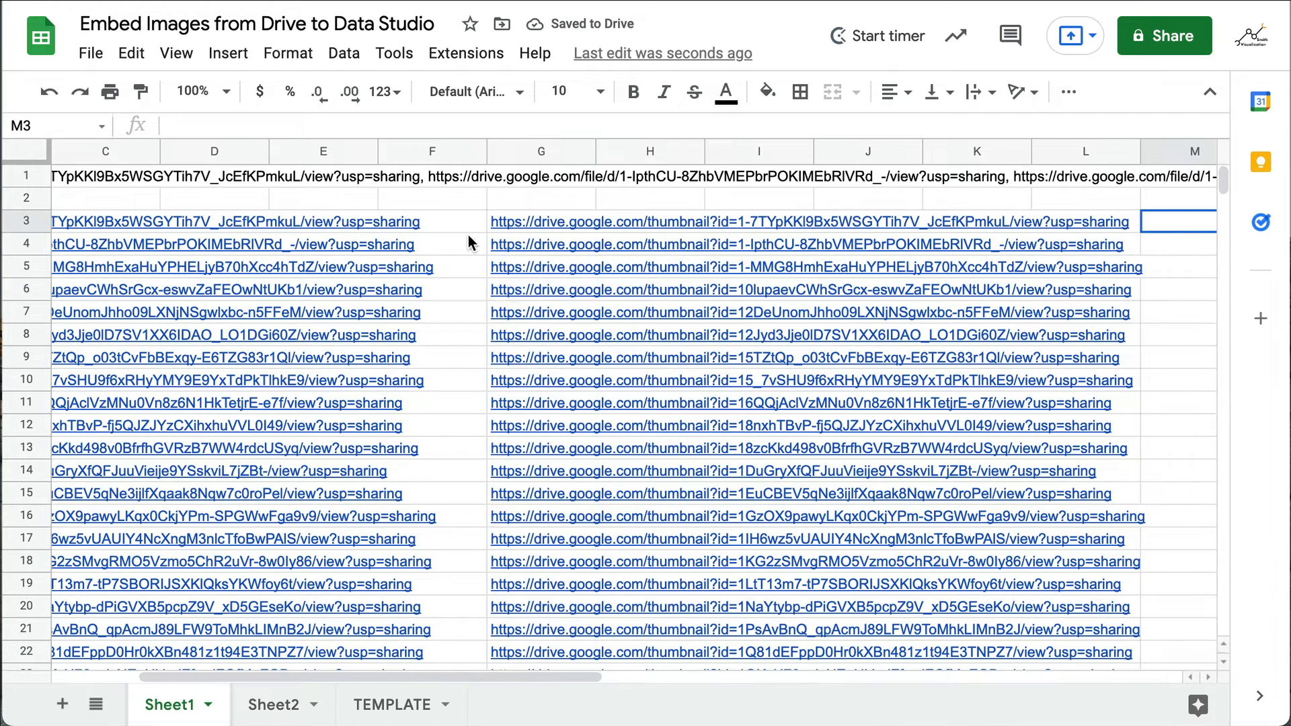
mouse_move(542, 222)
scroll(1014, 337, "right", 1)
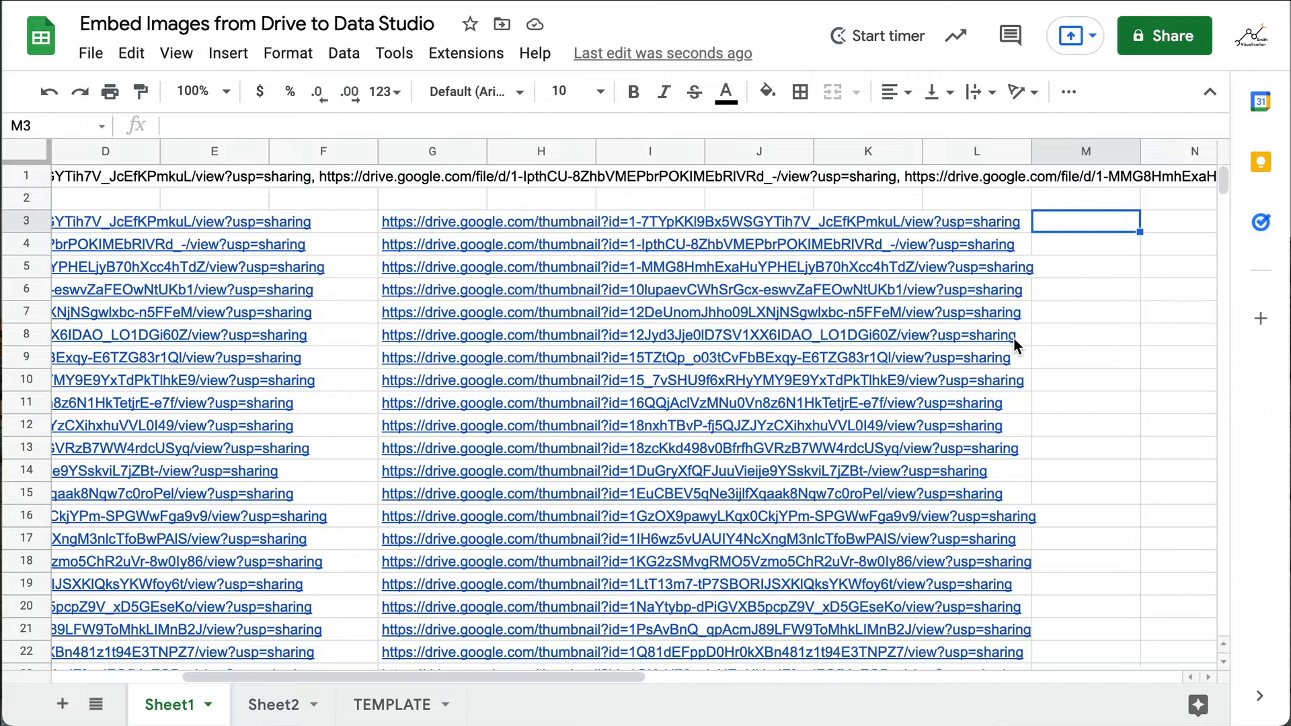
type("=")
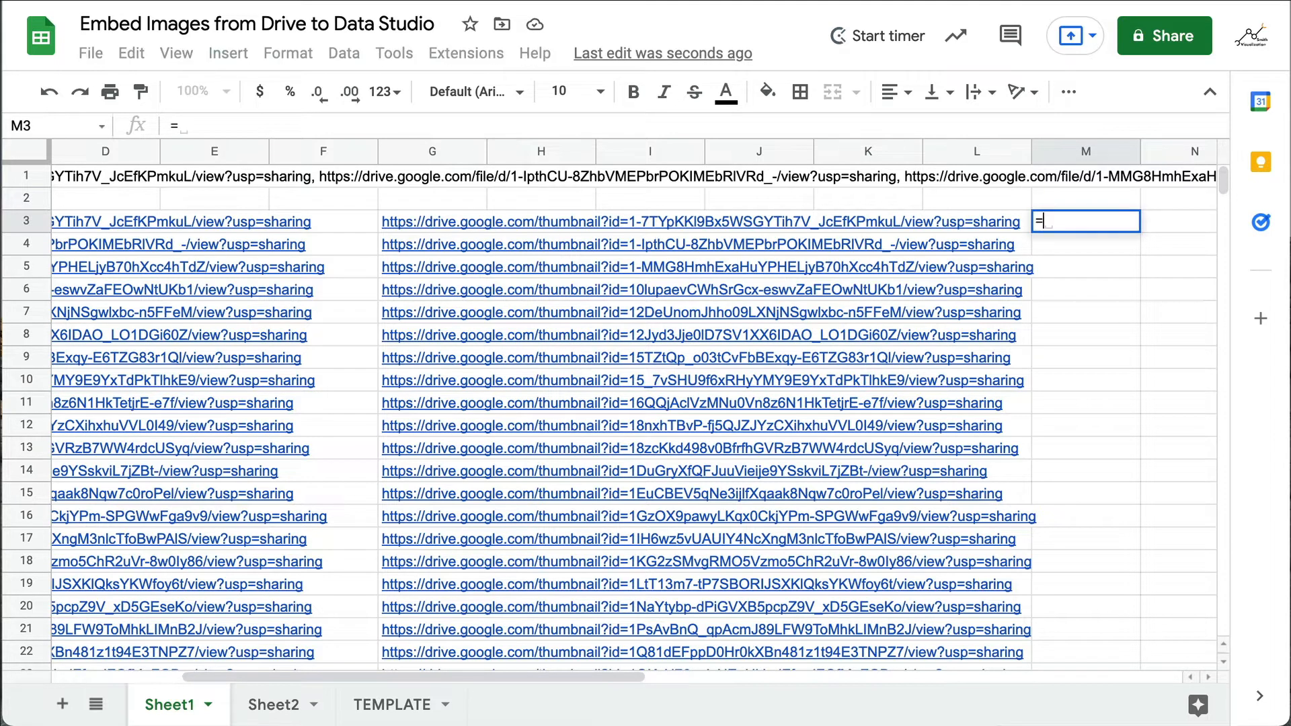
type("left")
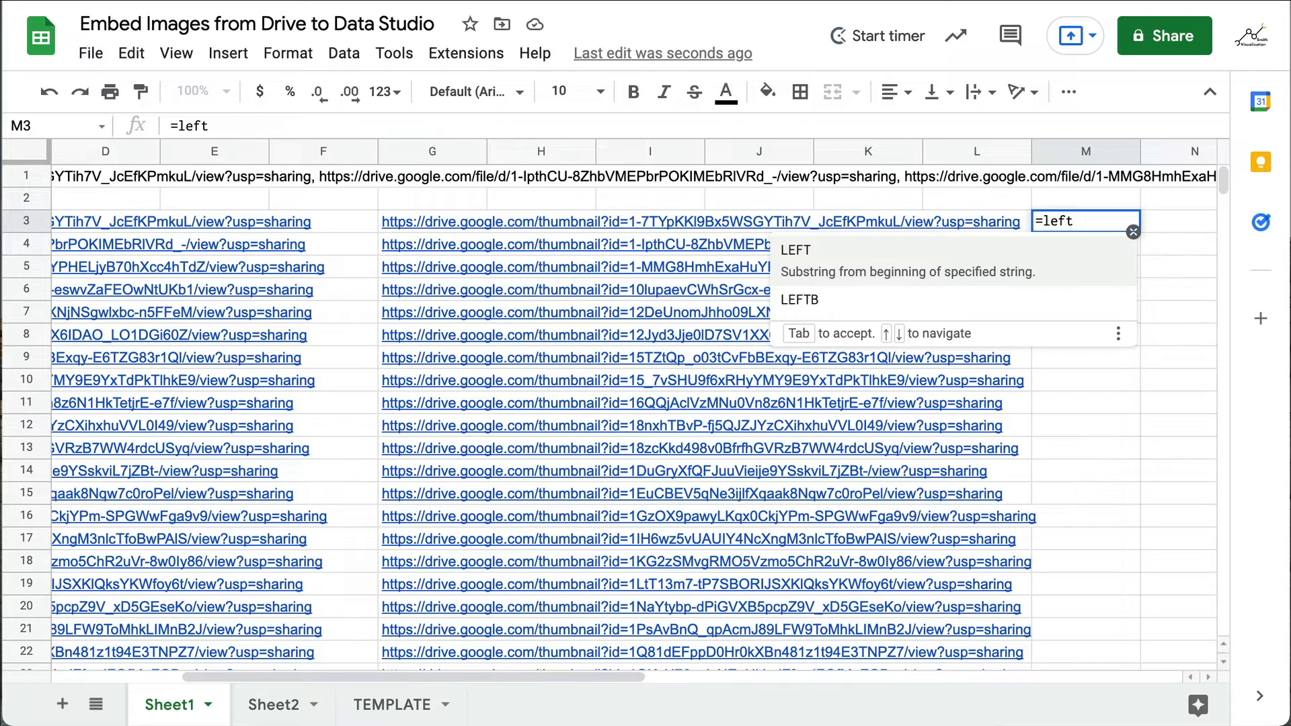
type("(")
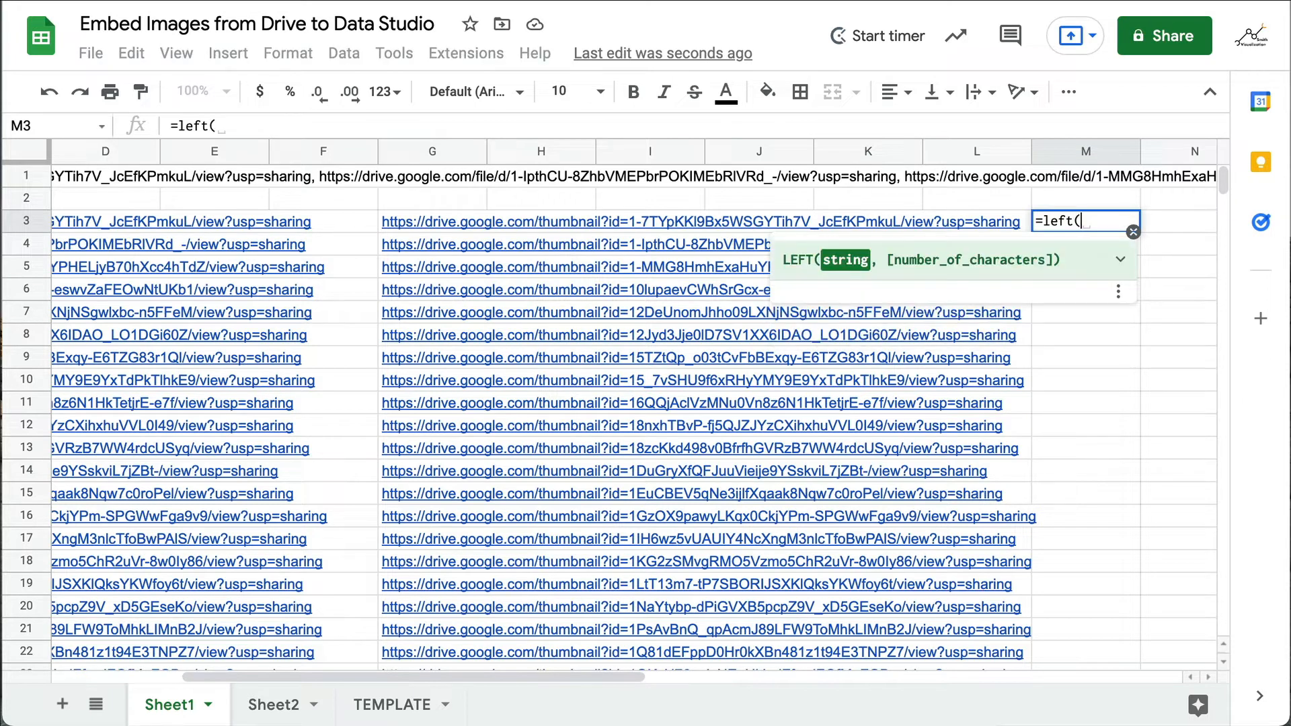
left_click(393, 222)
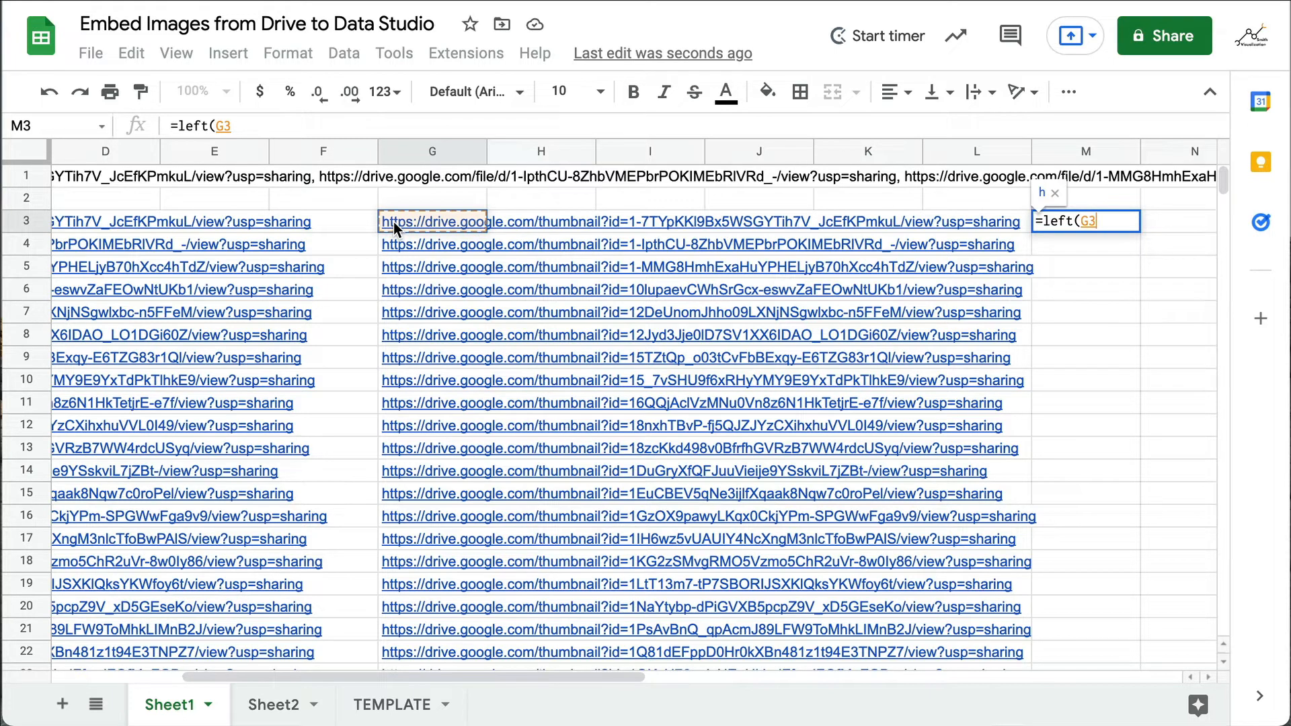
type(", ")
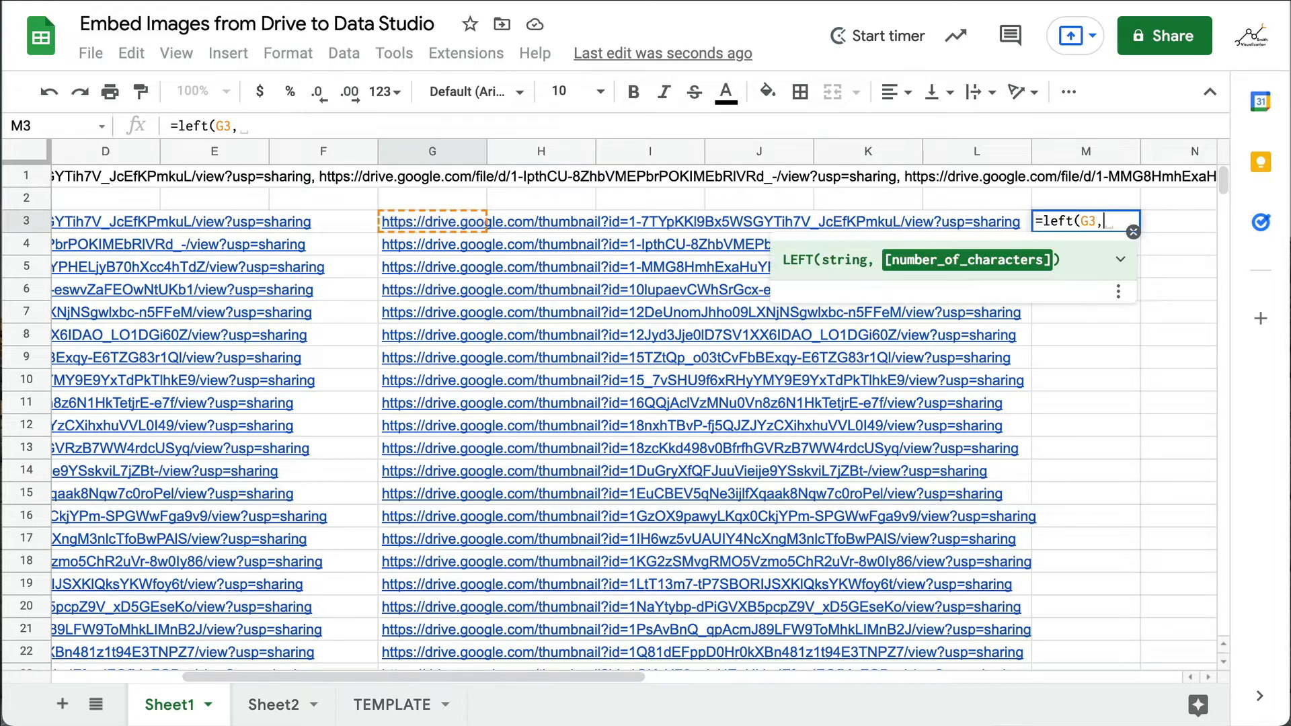
type("71")
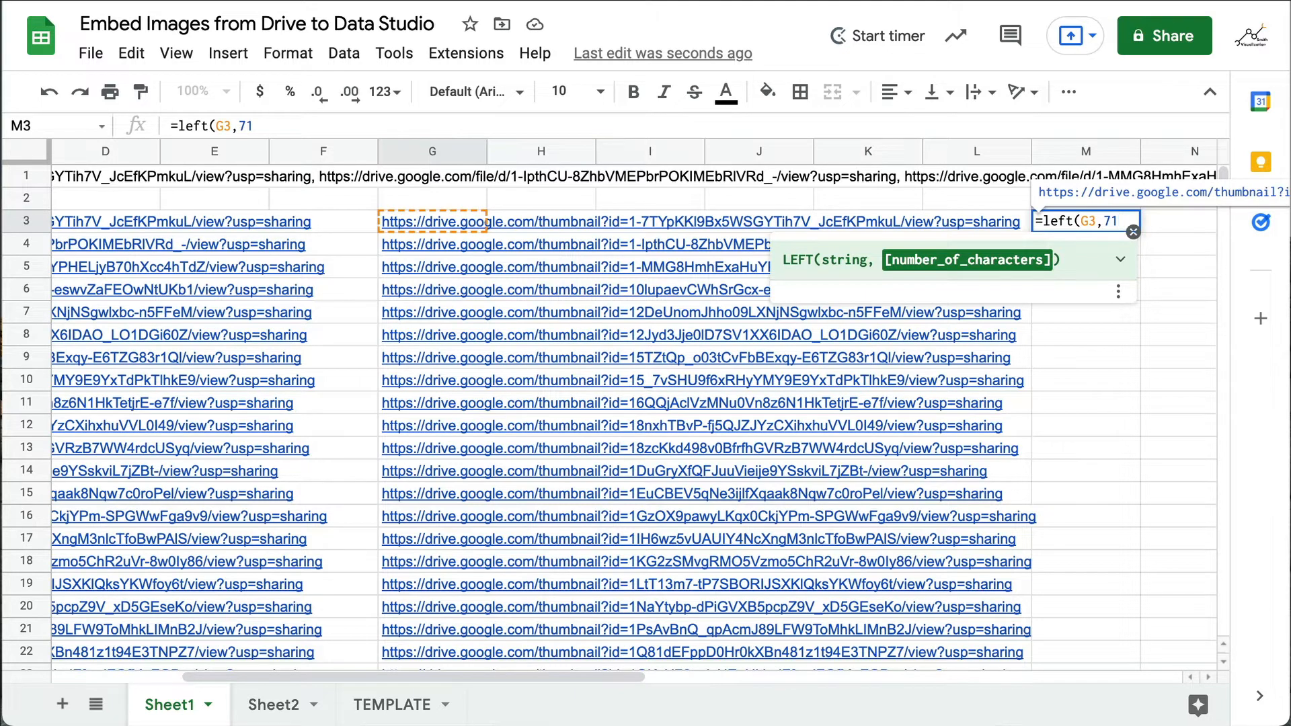
type(")")
key("Return")
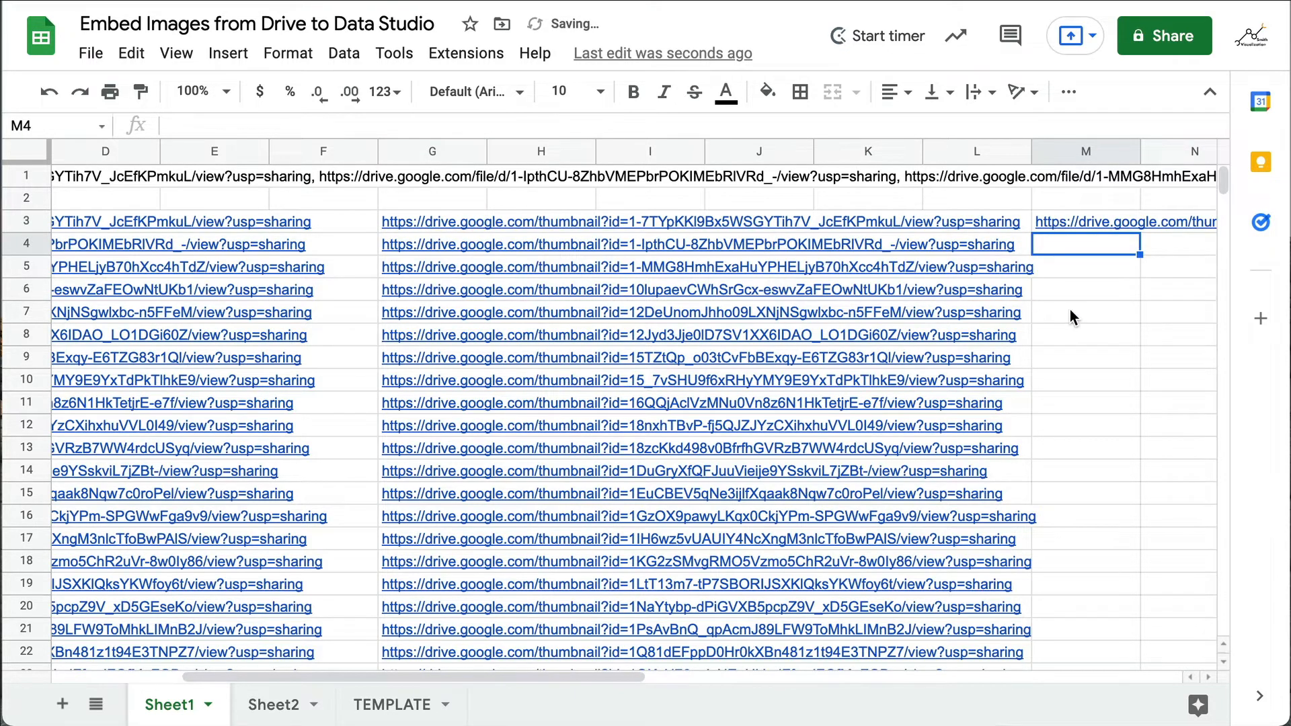
Fill the LEFT formula from M3 down to M52 and look over the trimmed links
scroll(1071, 309, "right", 5)
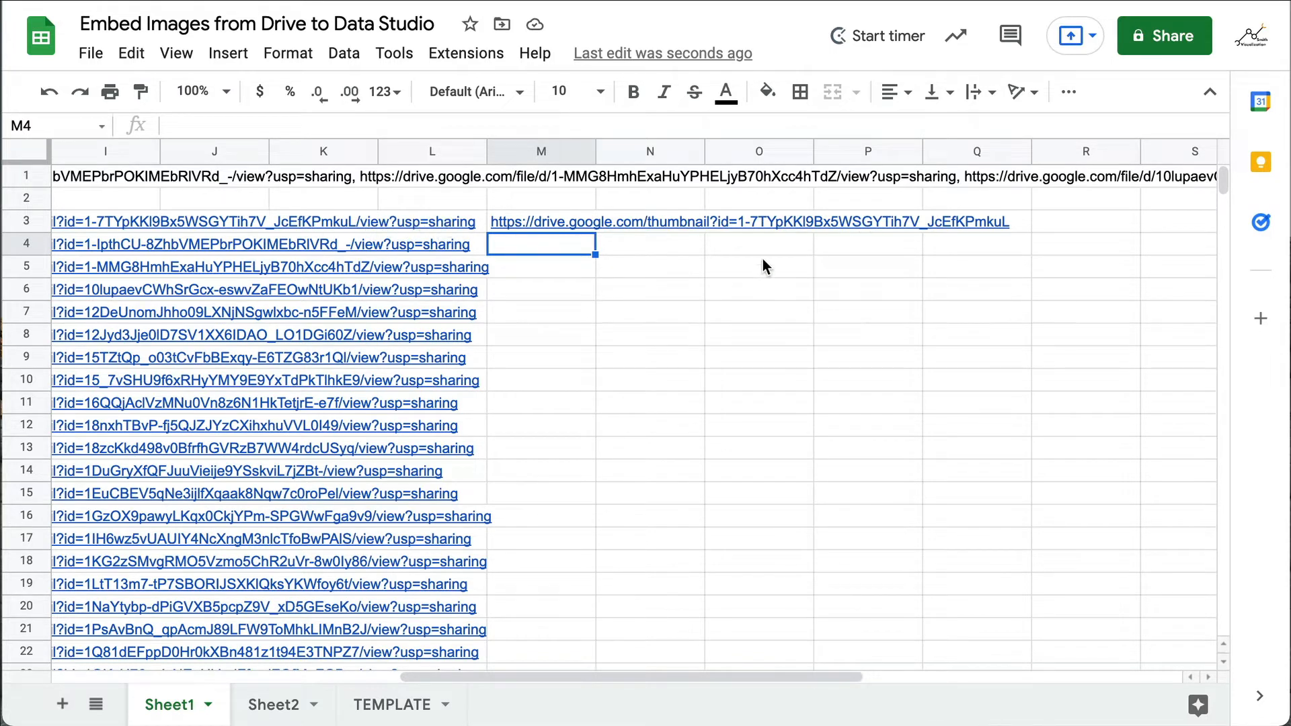
left_click(530, 219)
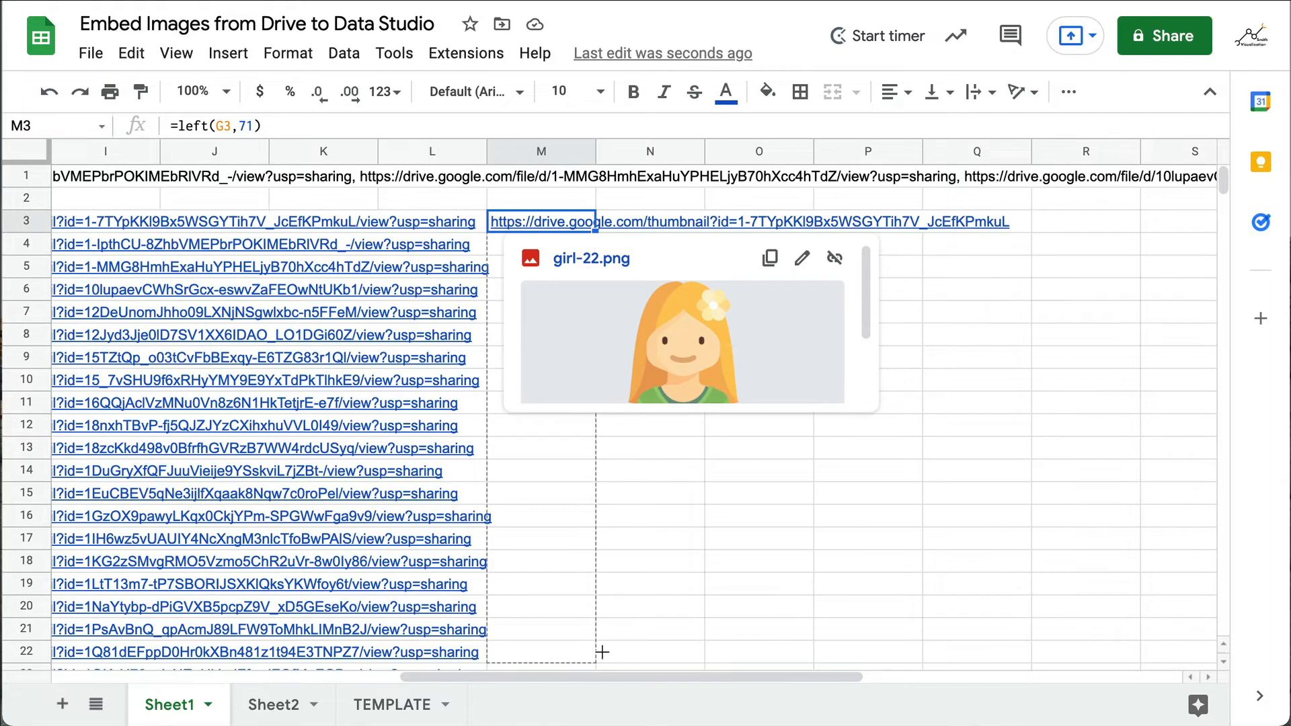
left_click_drag(596, 230, 559, 297)
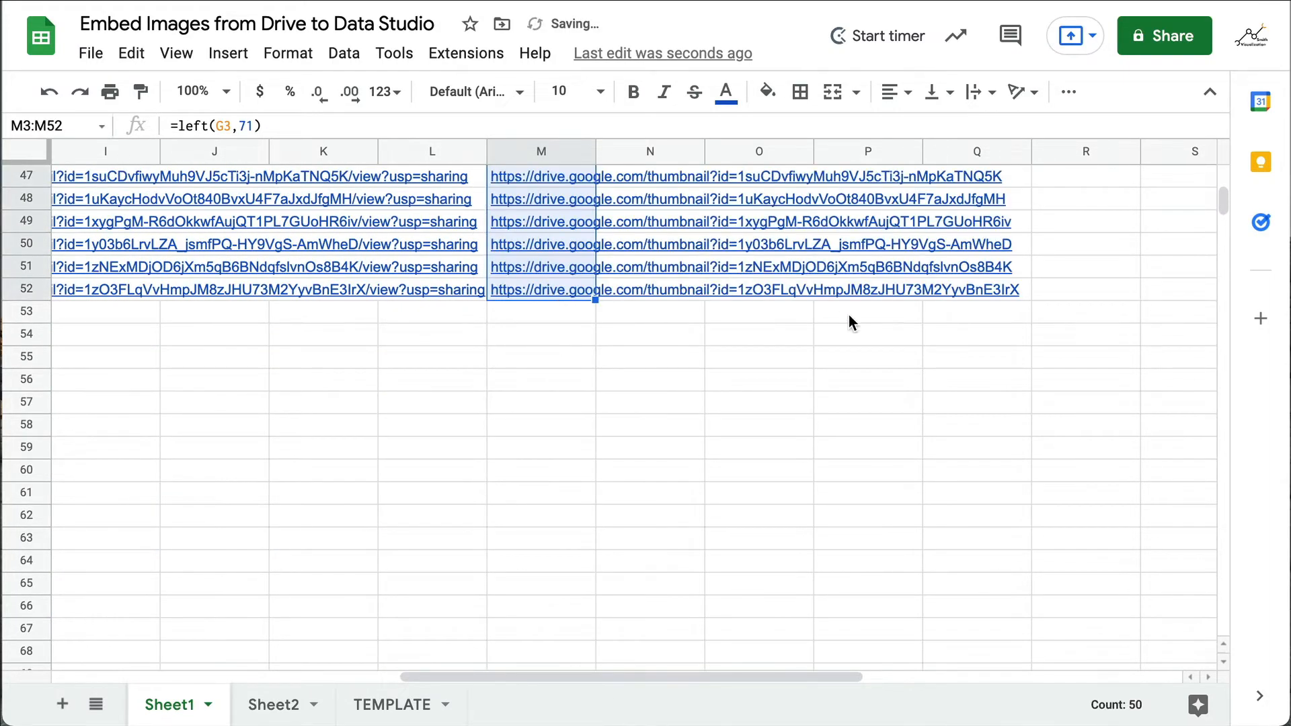
scroll(849, 315, "up", 15)
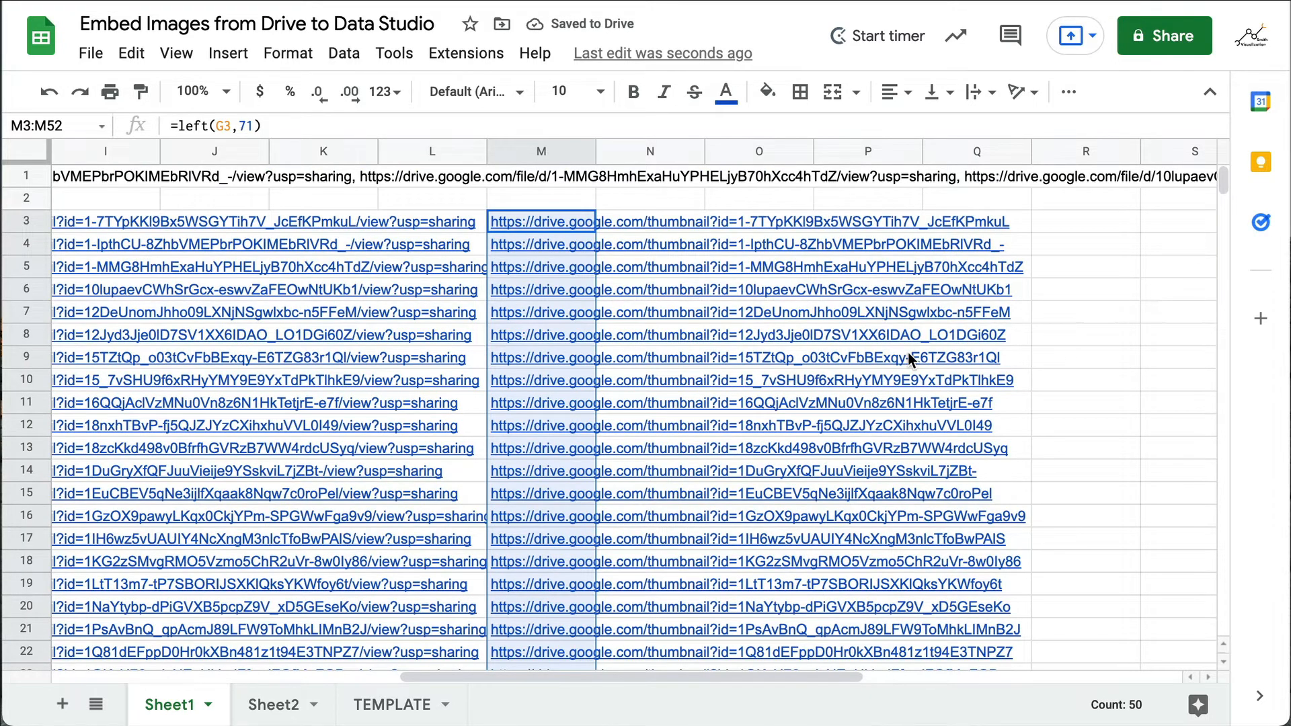
left_click(1047, 353)
mouse_move(504, 225)
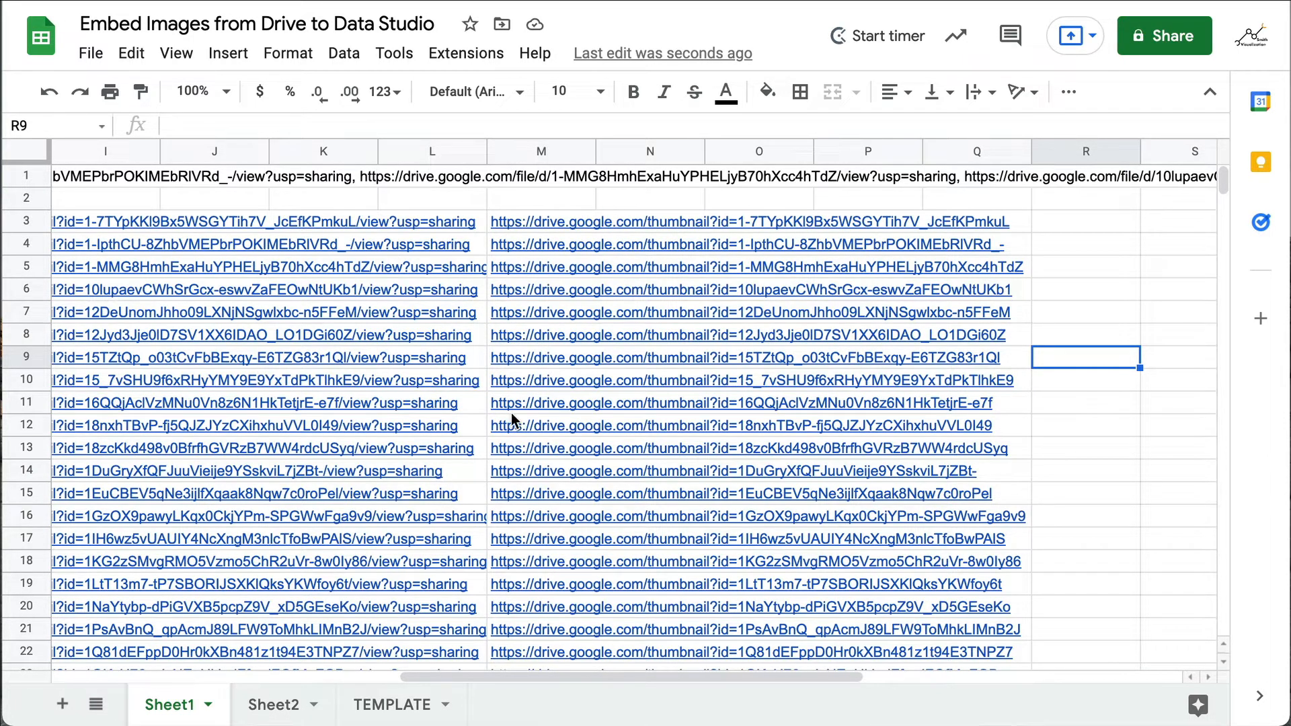
Go to Sheet2, select cell A2 and widen column A to nearly five times its default width
left_click(263, 708)
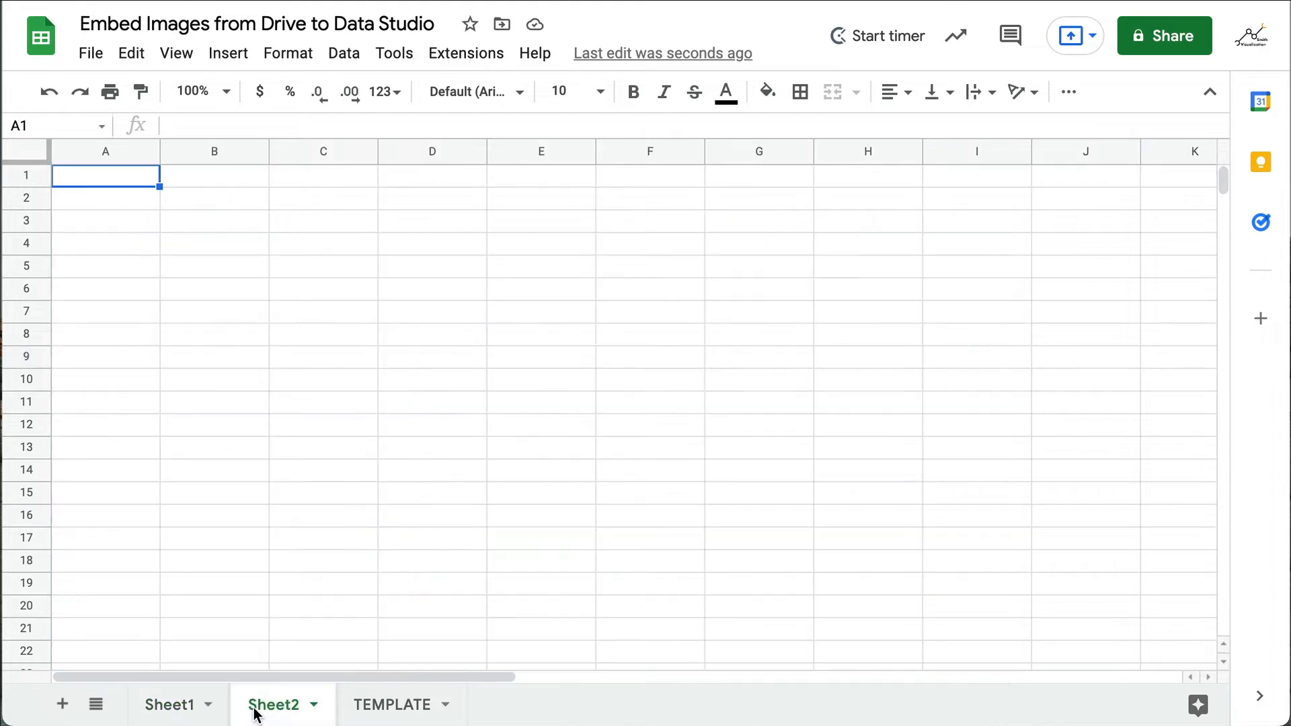
left_click(104, 202)
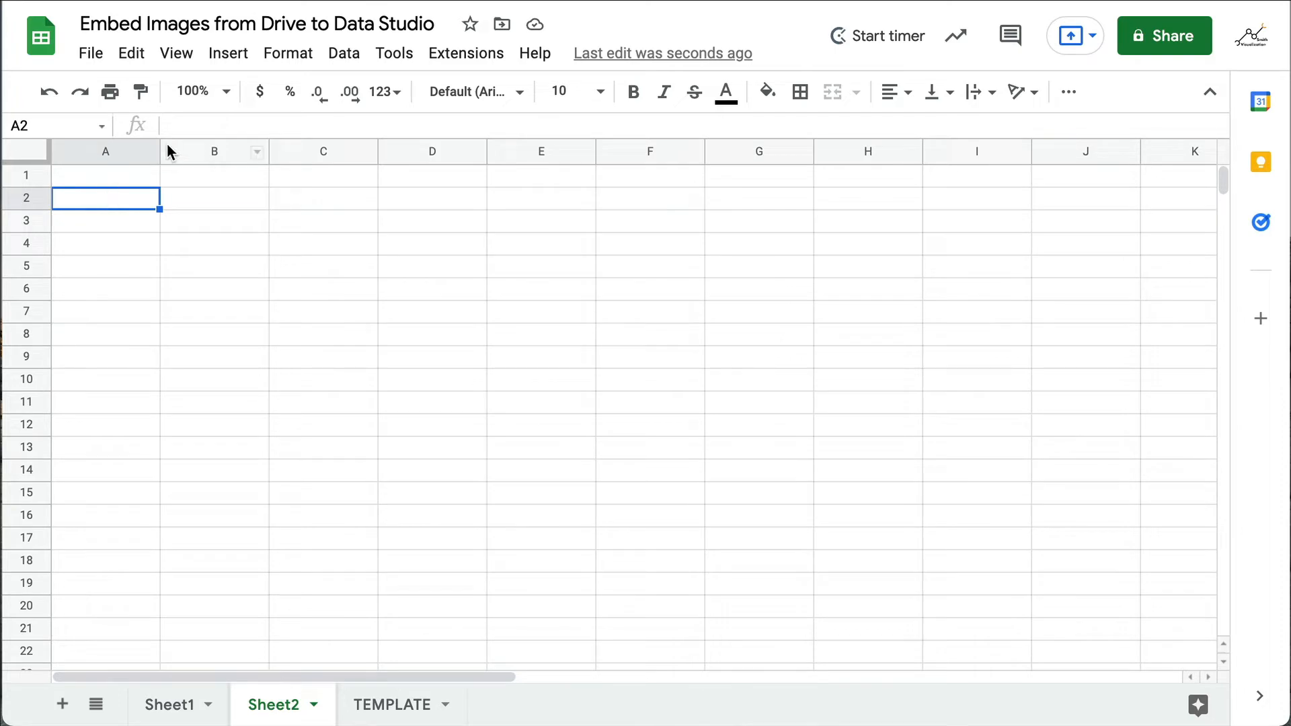
left_click_drag(160, 150, 562, 151)
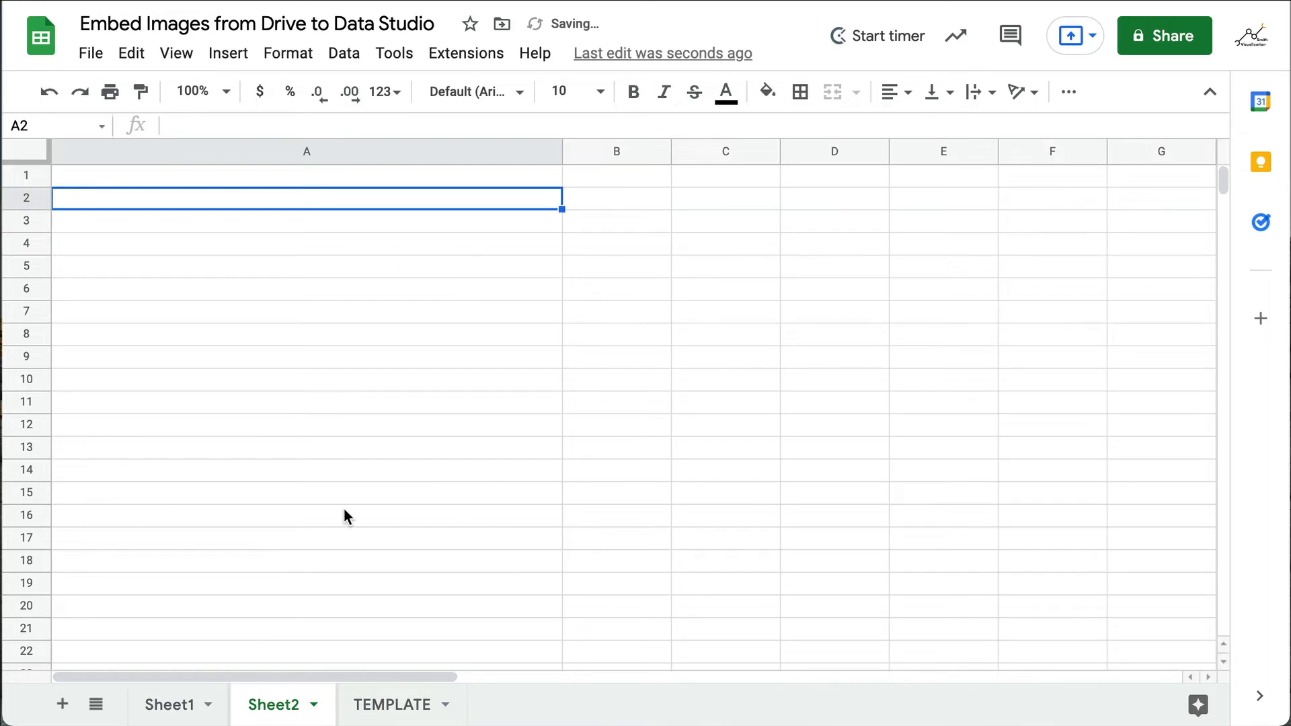
Reference the first sharing link in Sheet2 cell A2 by entering =Sheet1!A3
type("=")
left_click(171, 706)
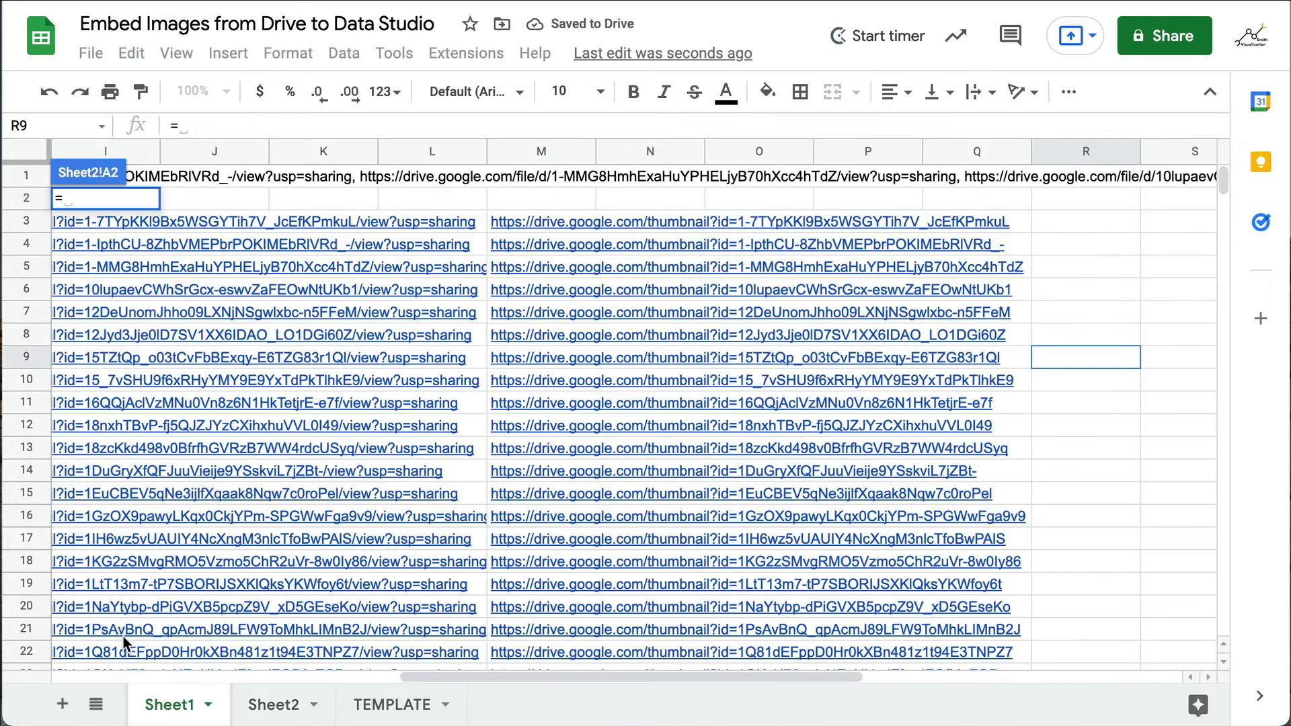
scroll(268, 296, "left", 3)
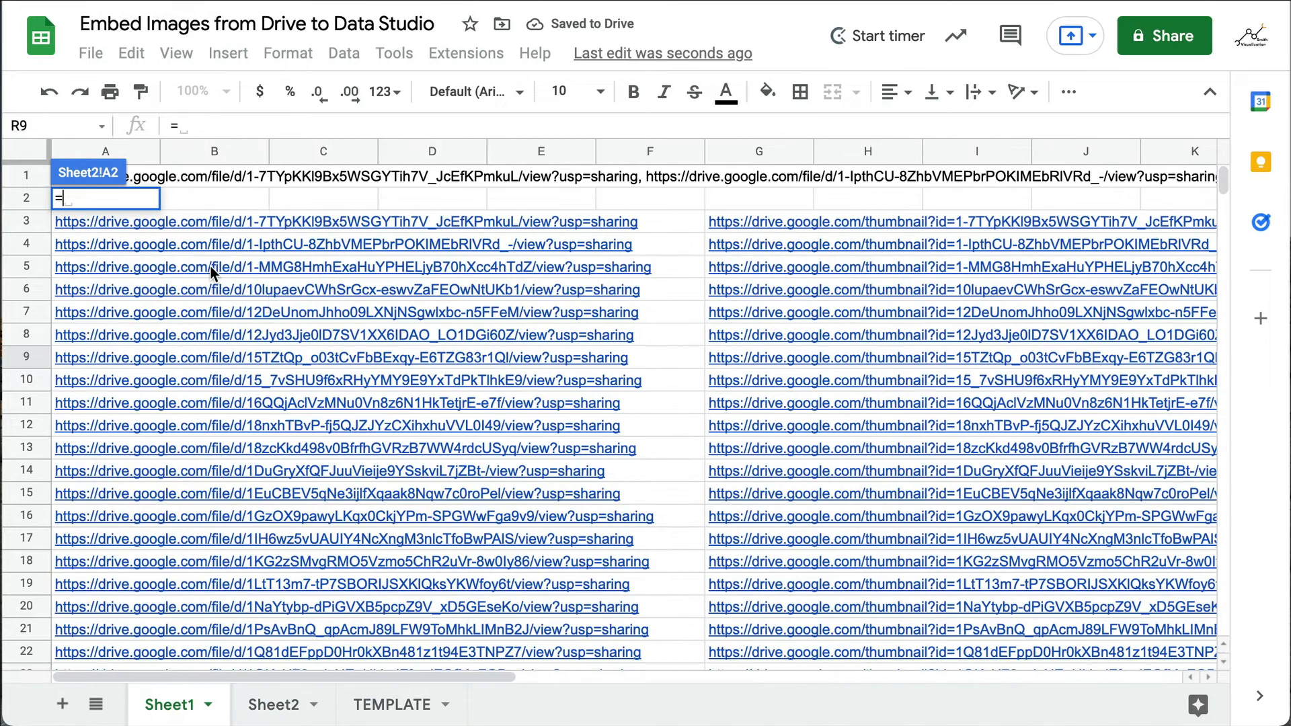
left_click(65, 228)
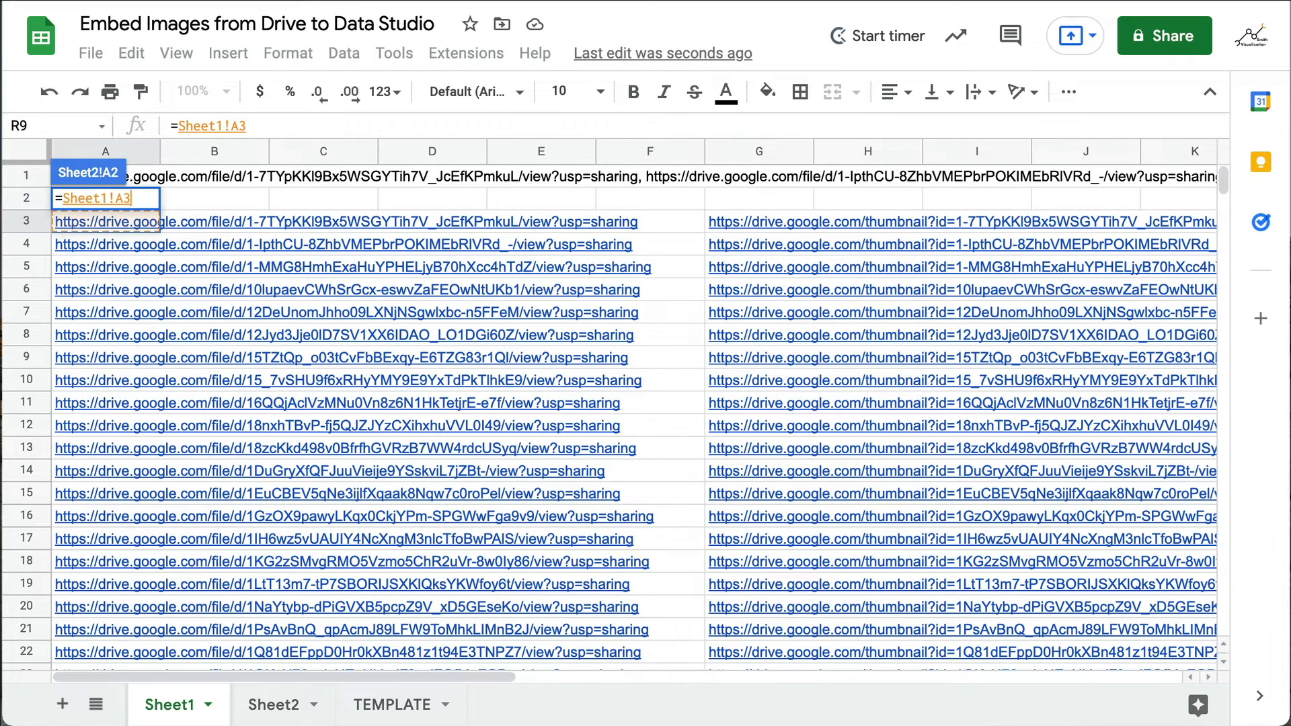
key("Return")
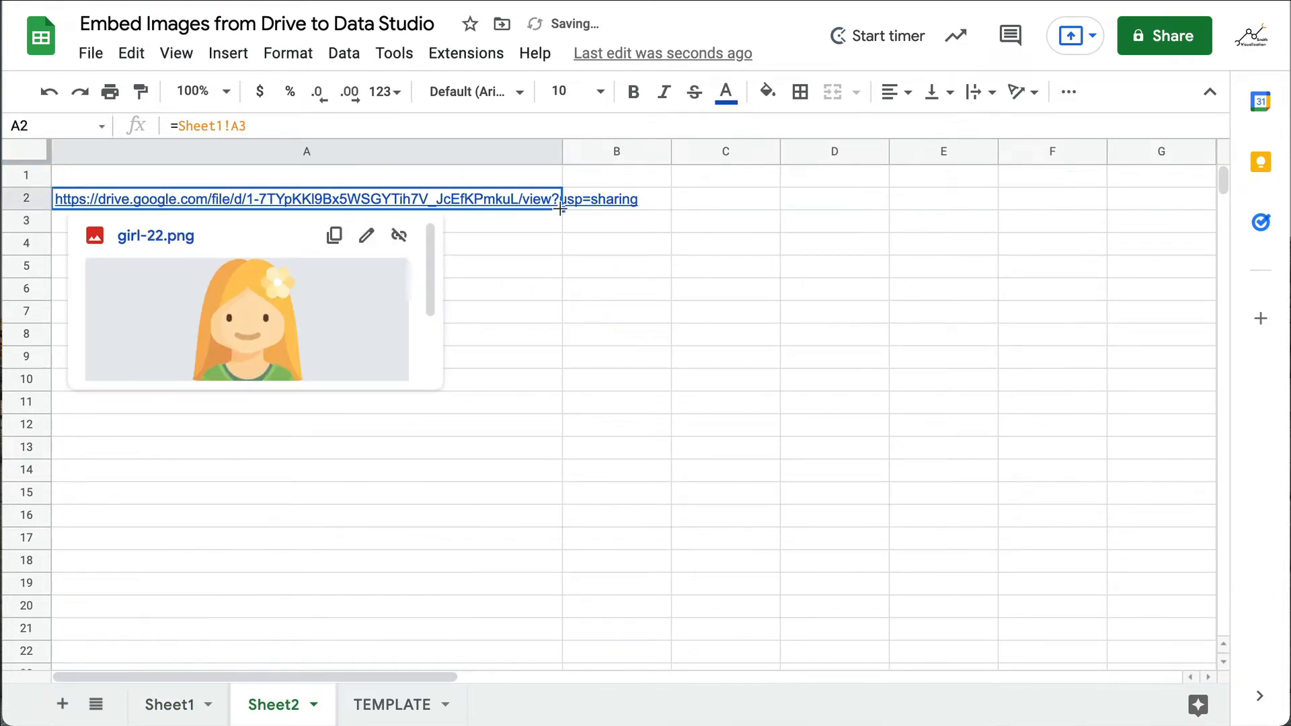
Fill the Sheet1 reference from A2 down to A56 and widen column A to fit the full links
left_click_drag(563, 210, 563, 652)
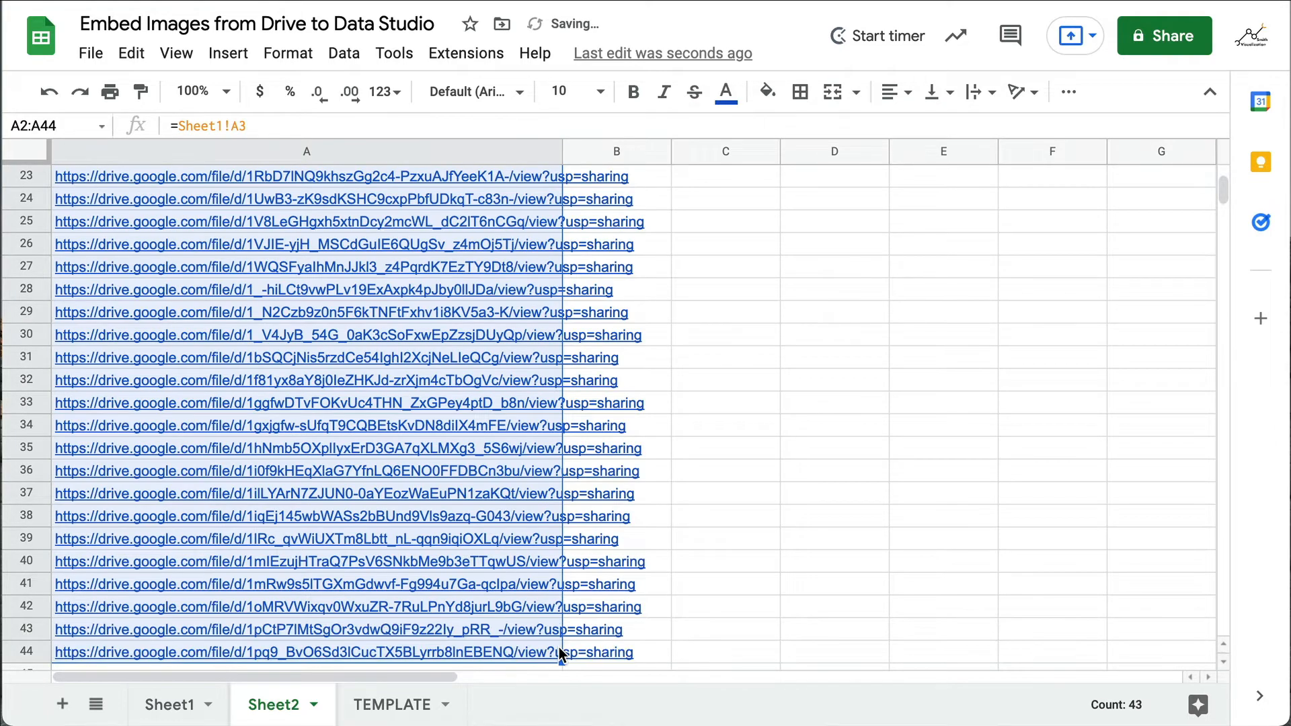
scroll(565, 496, "down", 3)
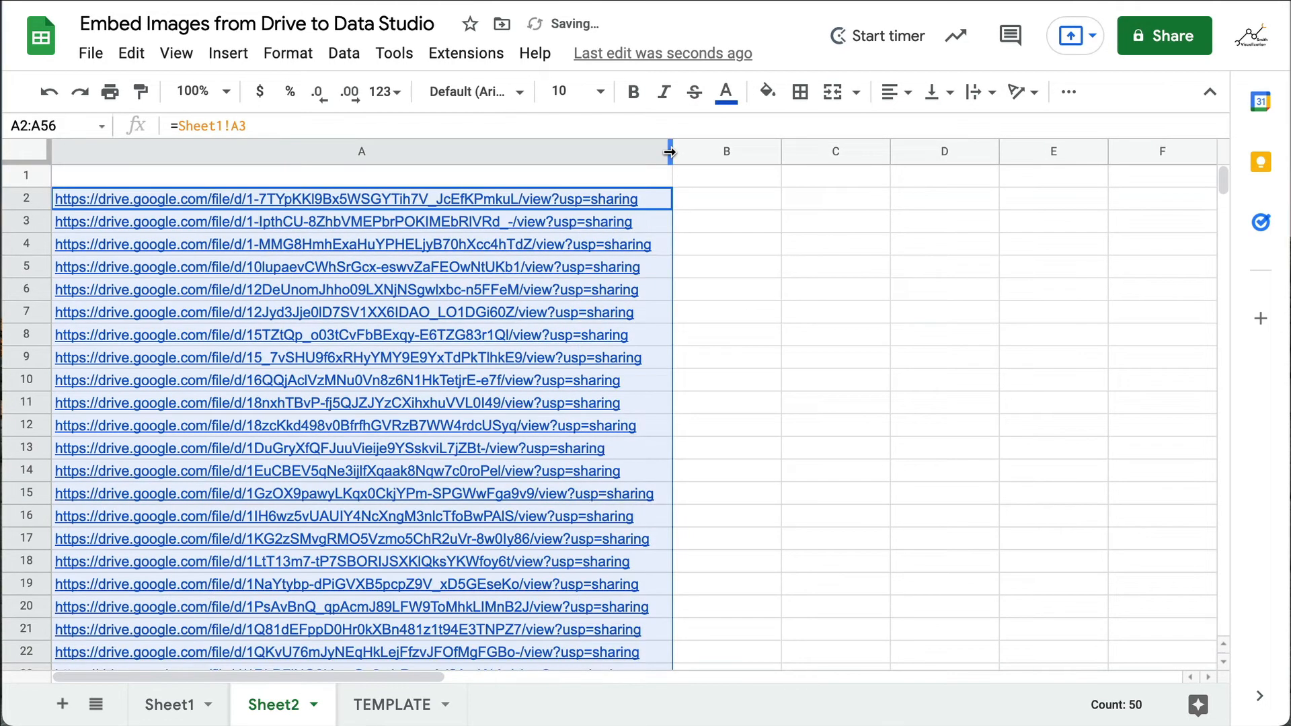
Build the trimmed thumbnail link in one formula by entering =left(replace(A2,26,7,"thumbnail?id="),71) in cell B2
left_click(717, 200)
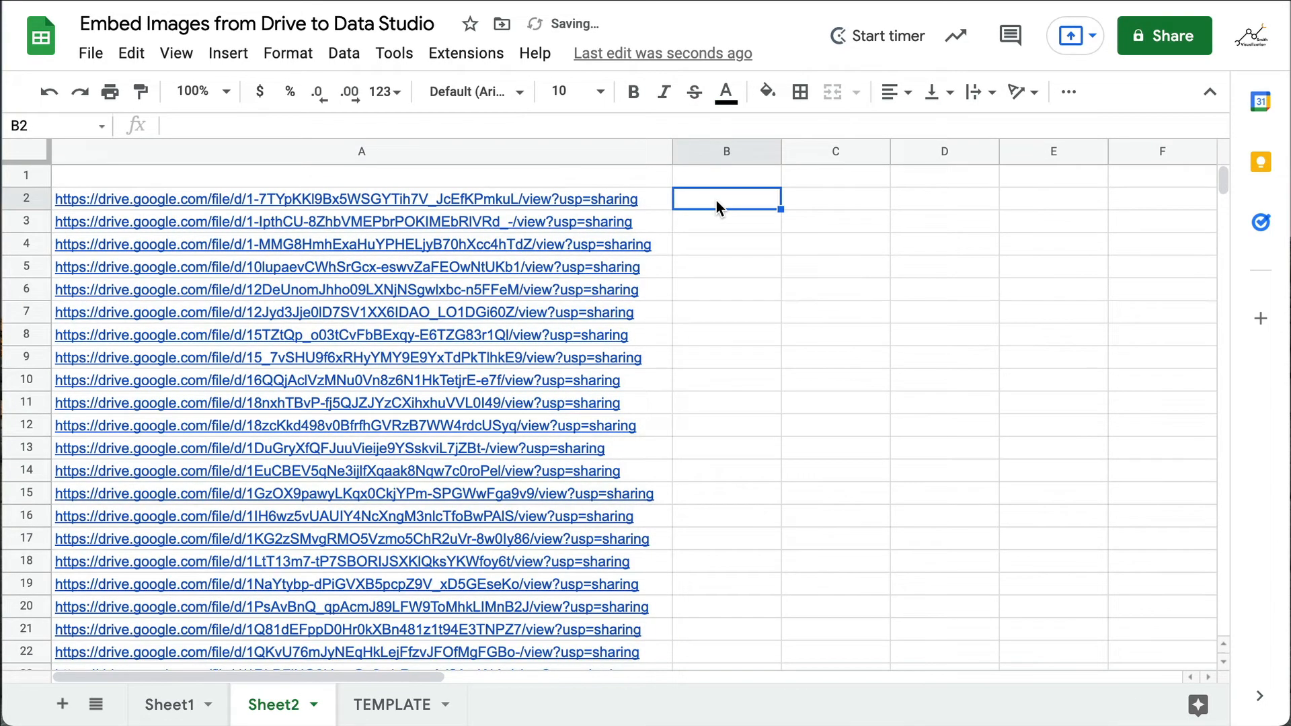
type("=")
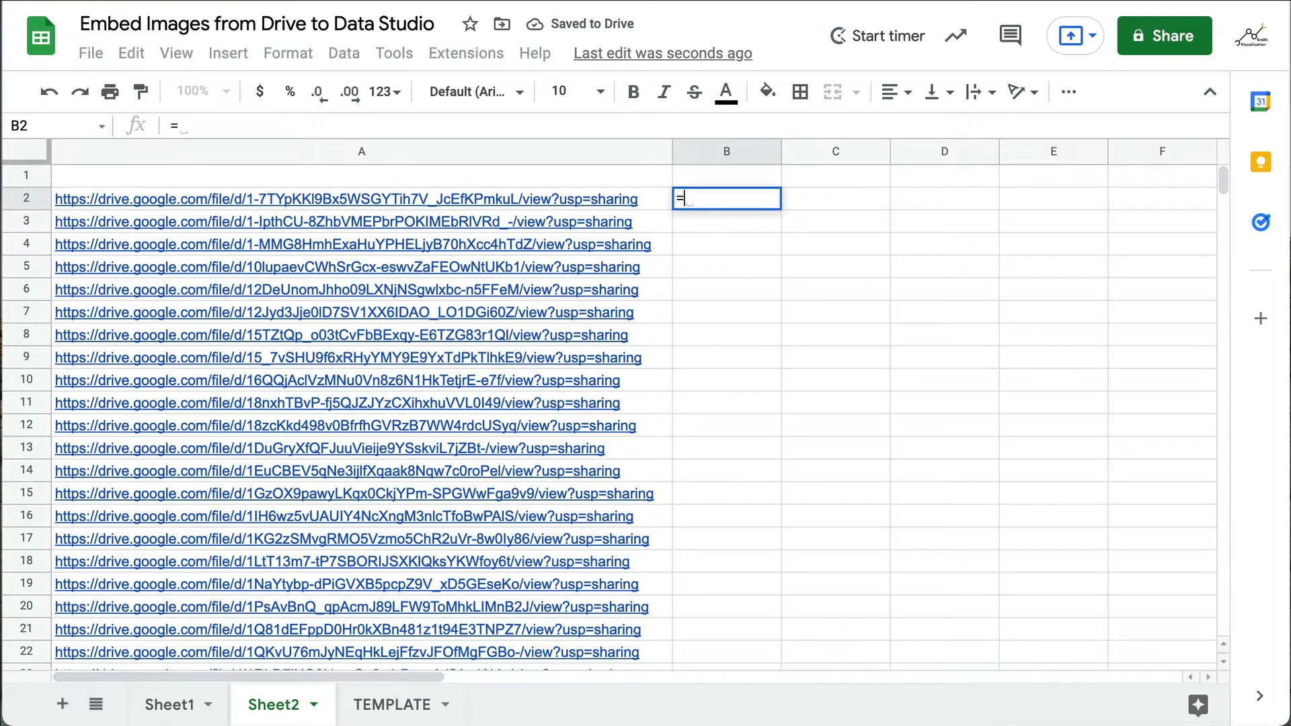
type("left")
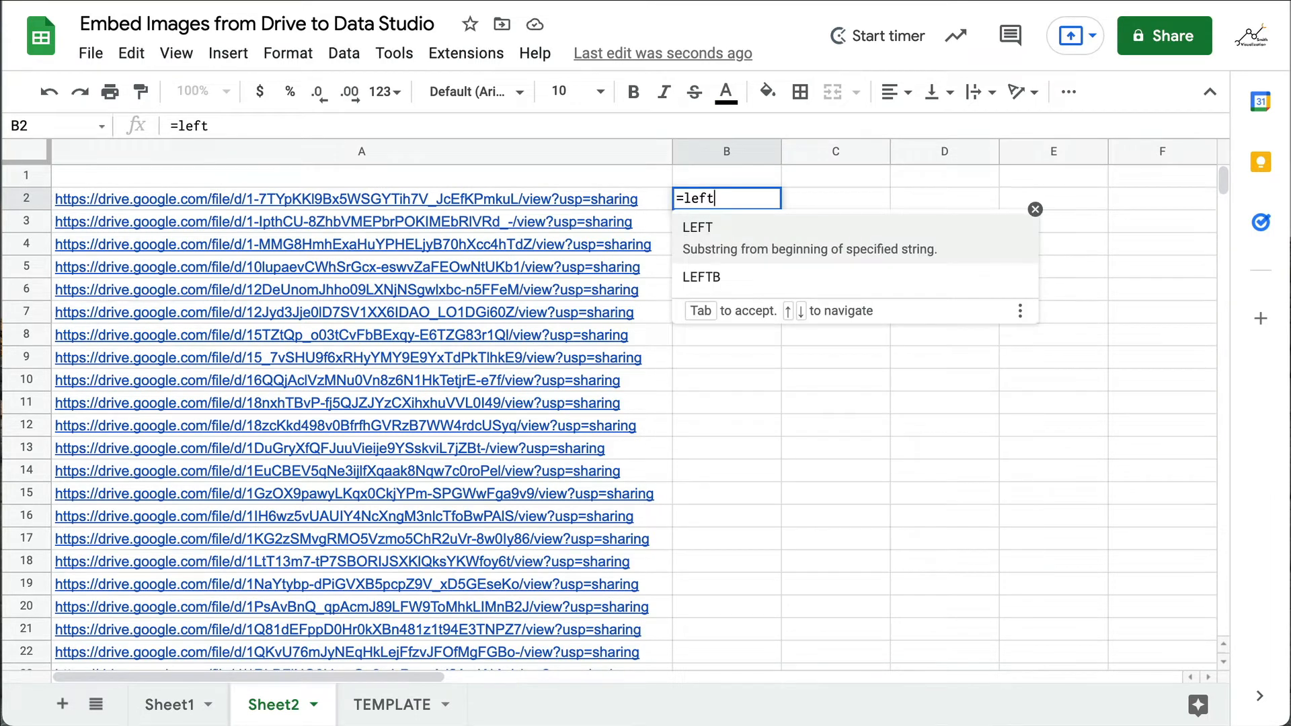
type("(replace(")
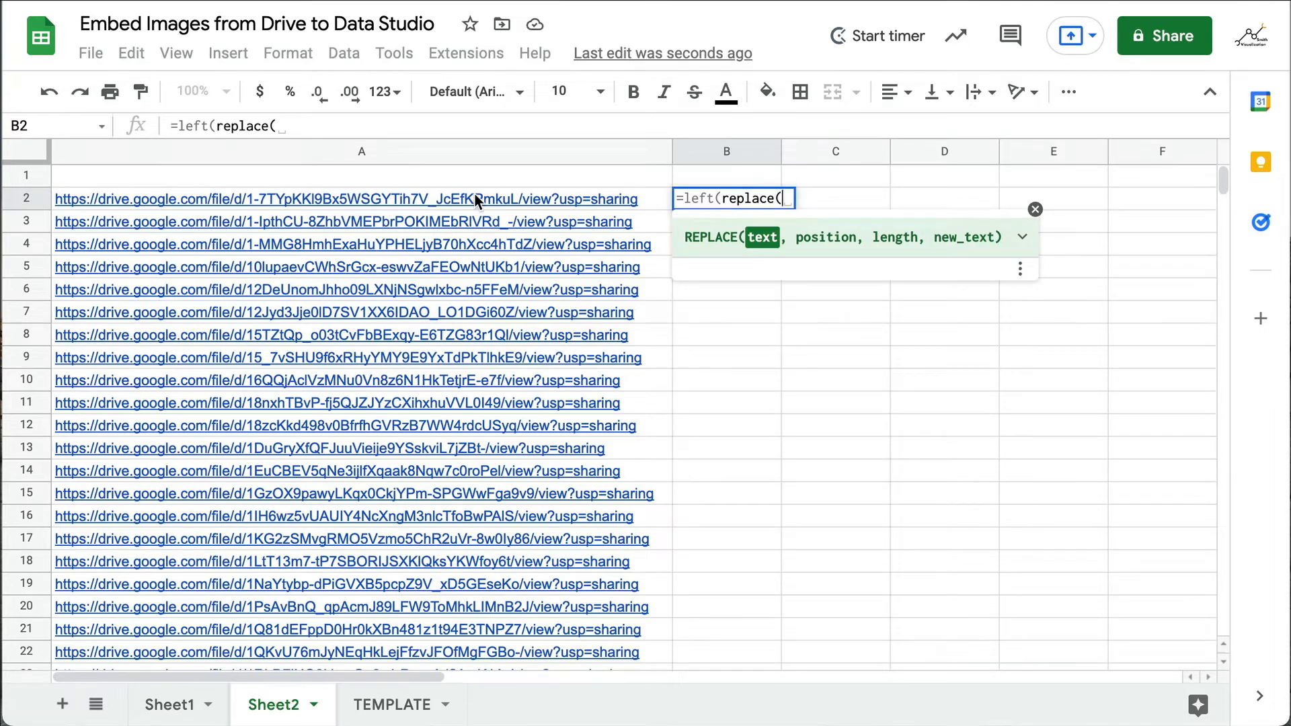
left_click(75, 196)
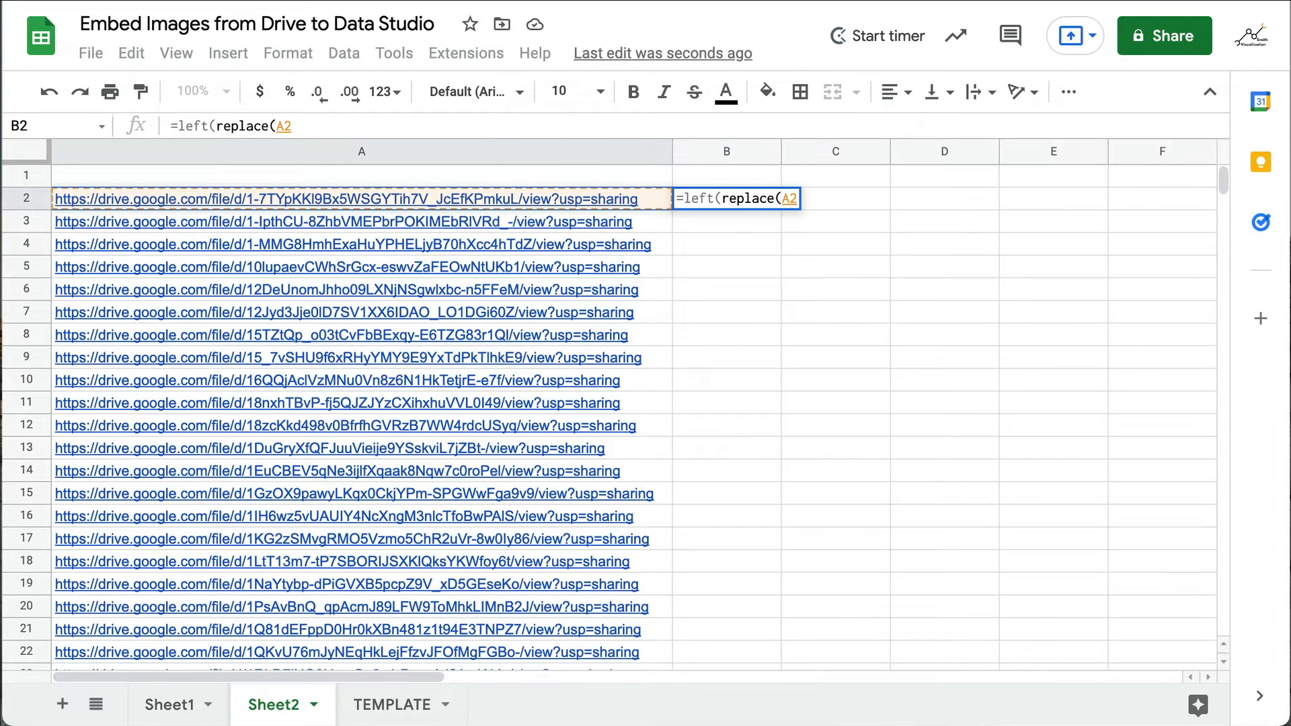
type(",26,7")
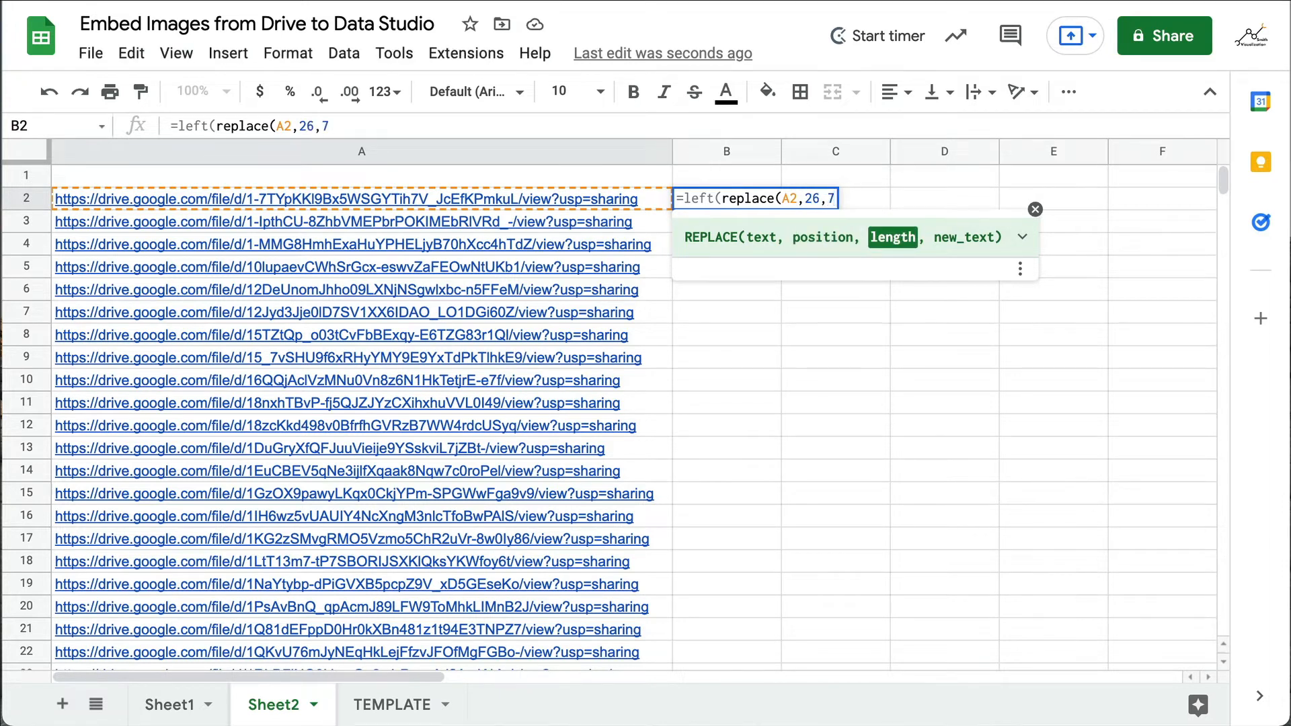
type(",\"thum")
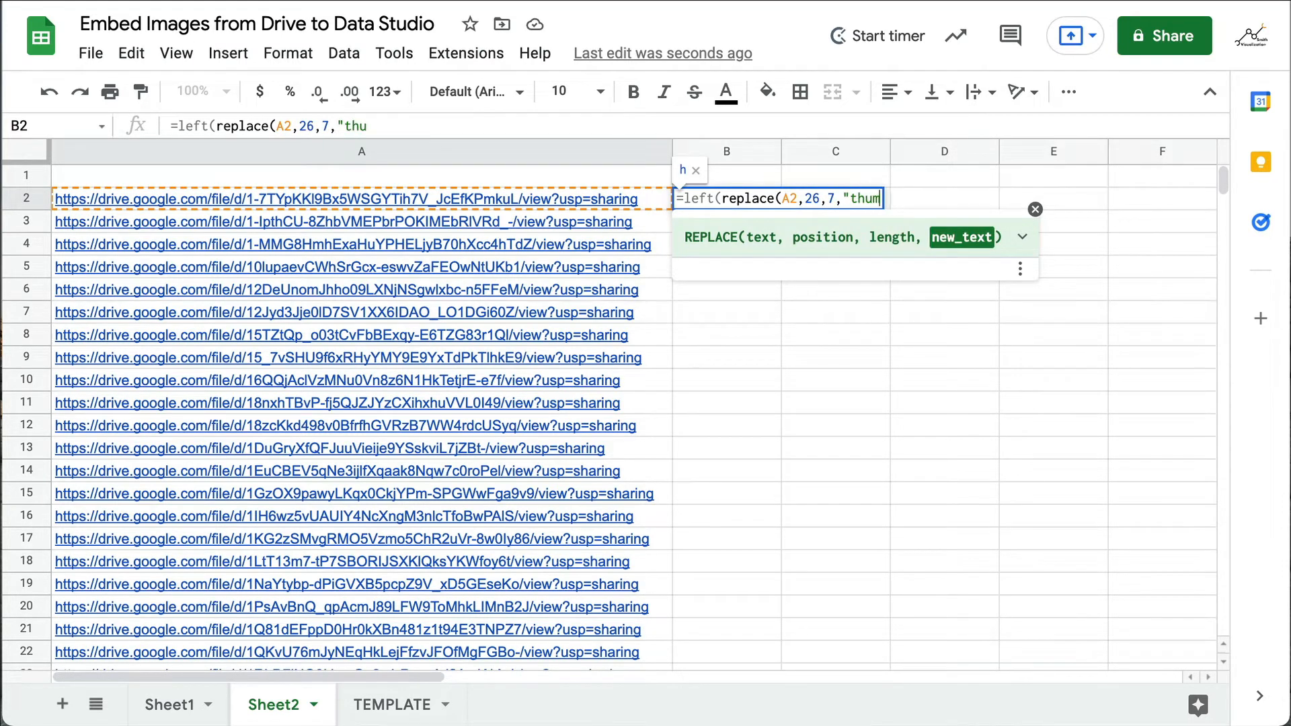
type("bnail")
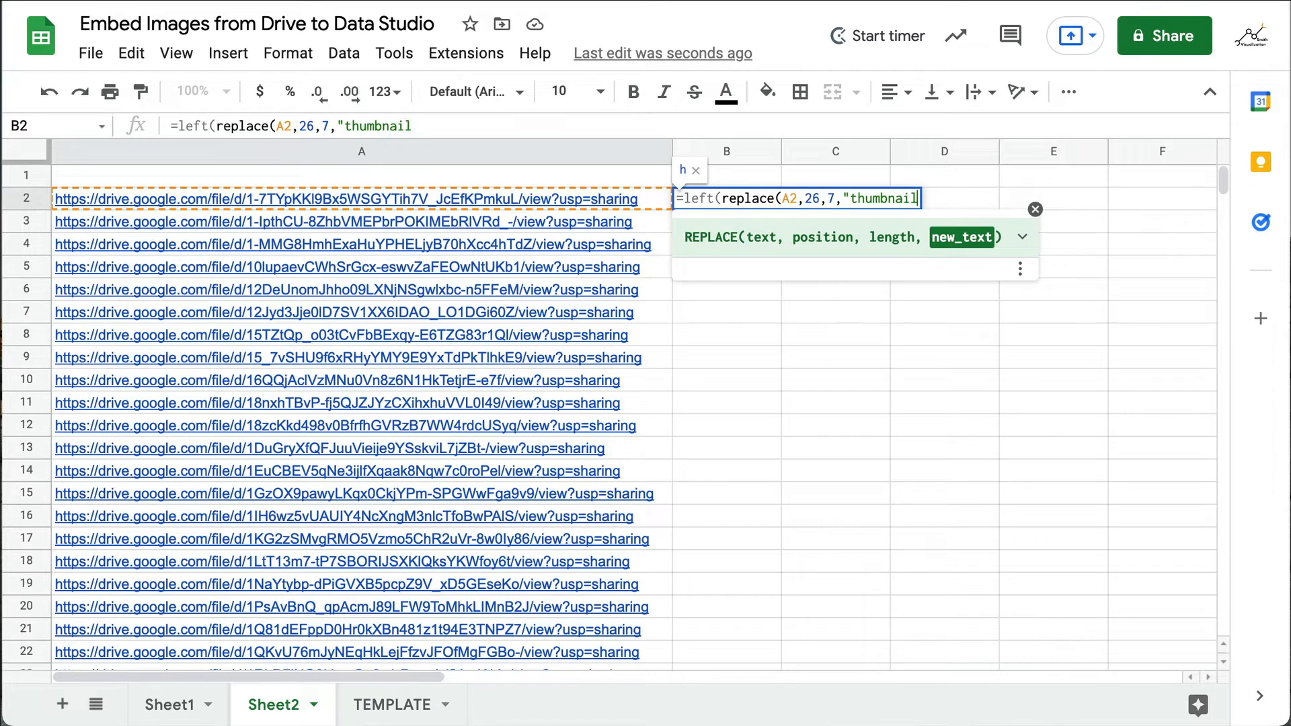
type("?id=\")")
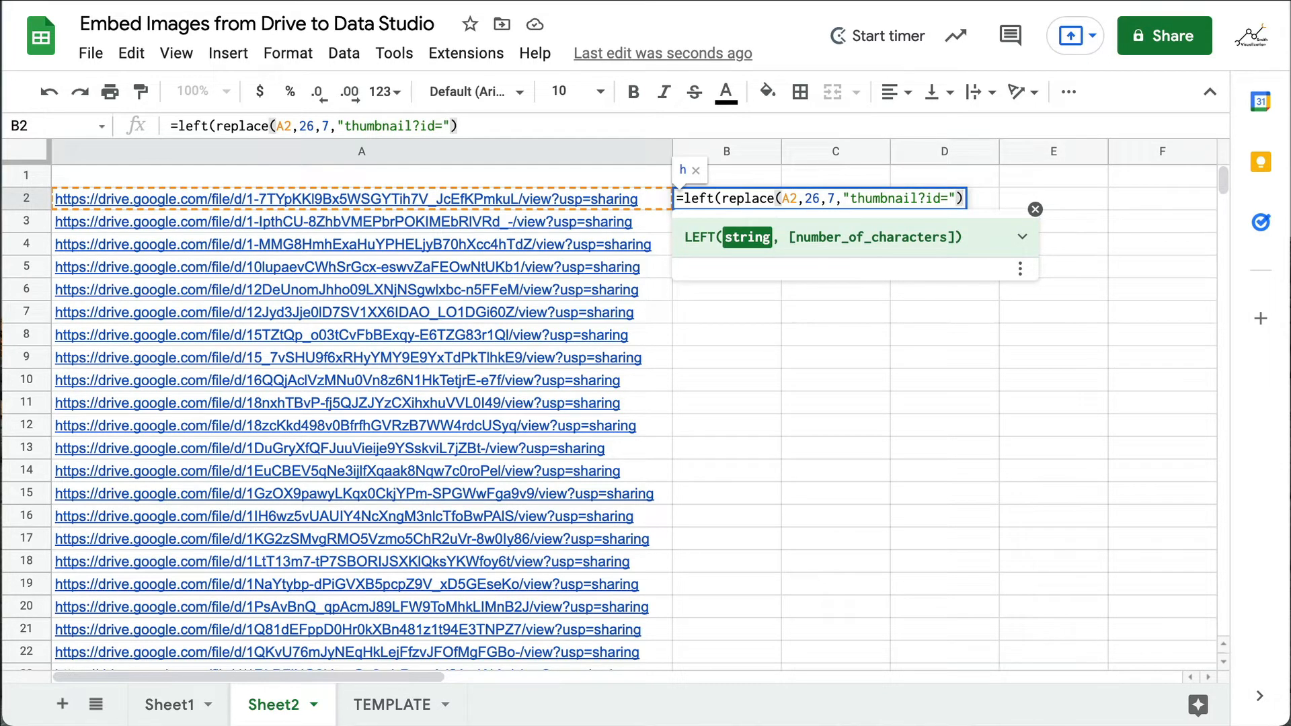
type(",")
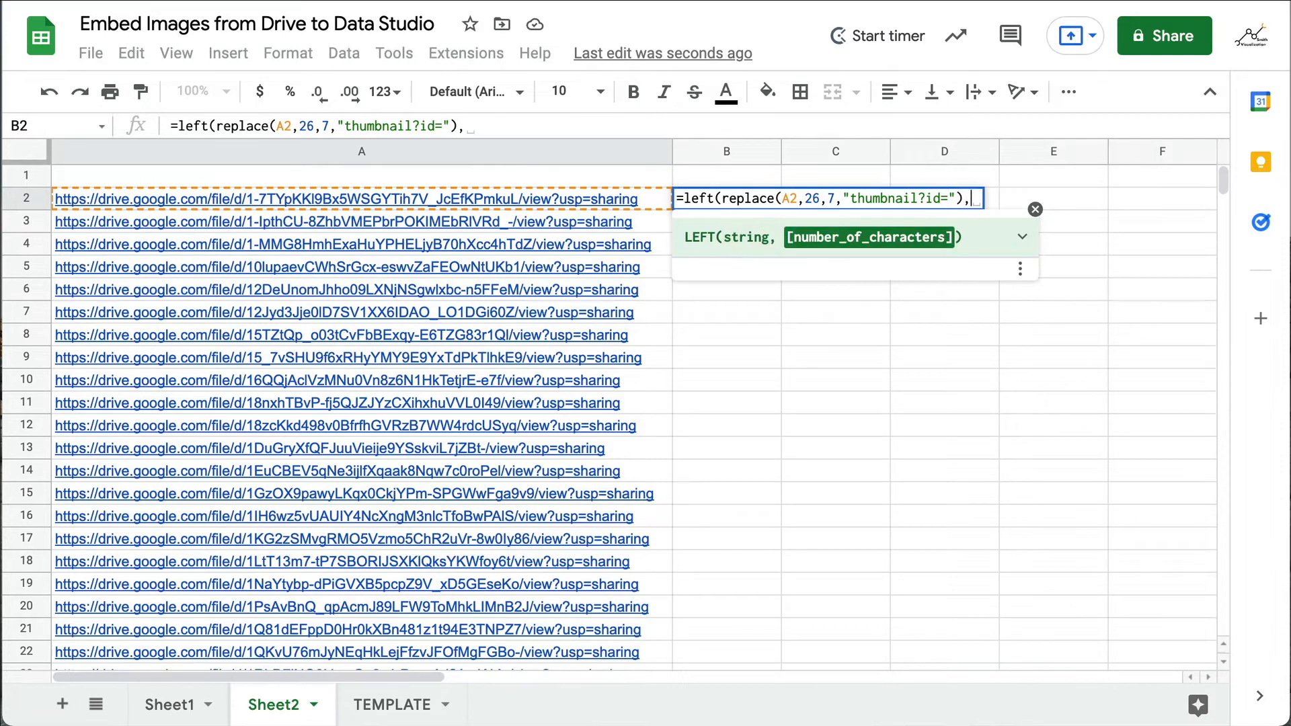
type("71")
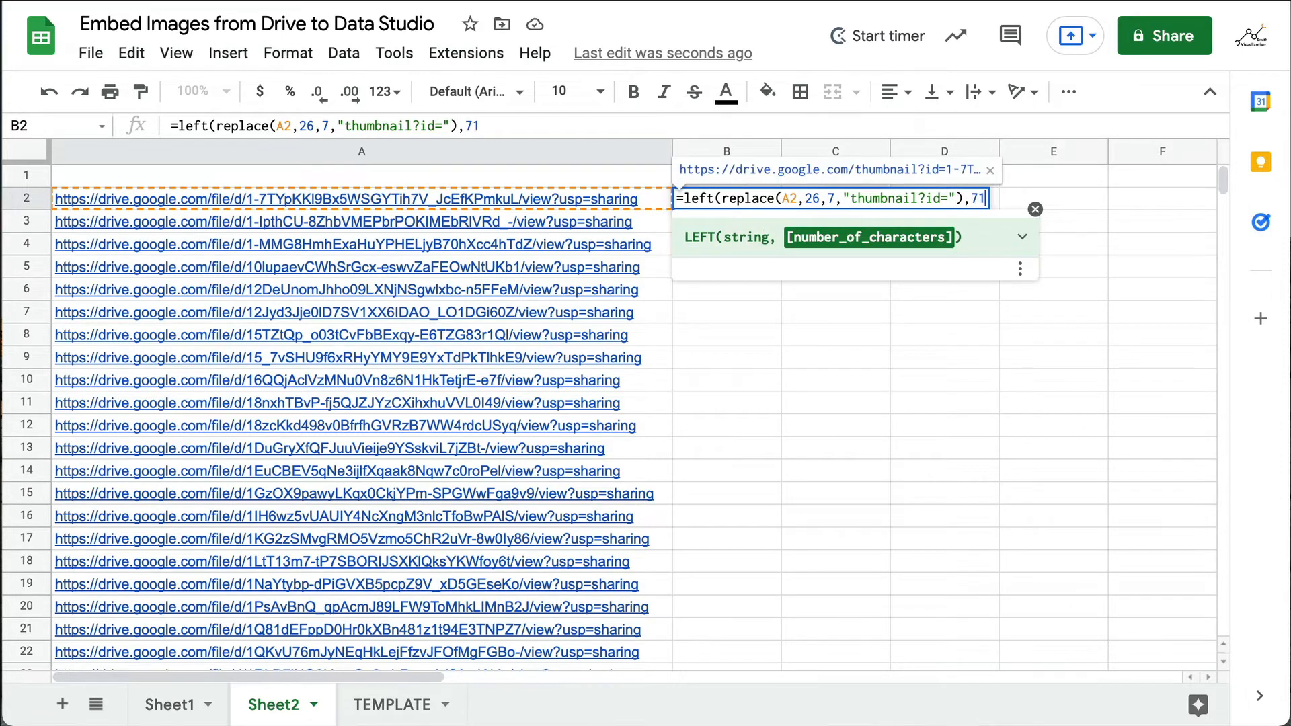
type(")")
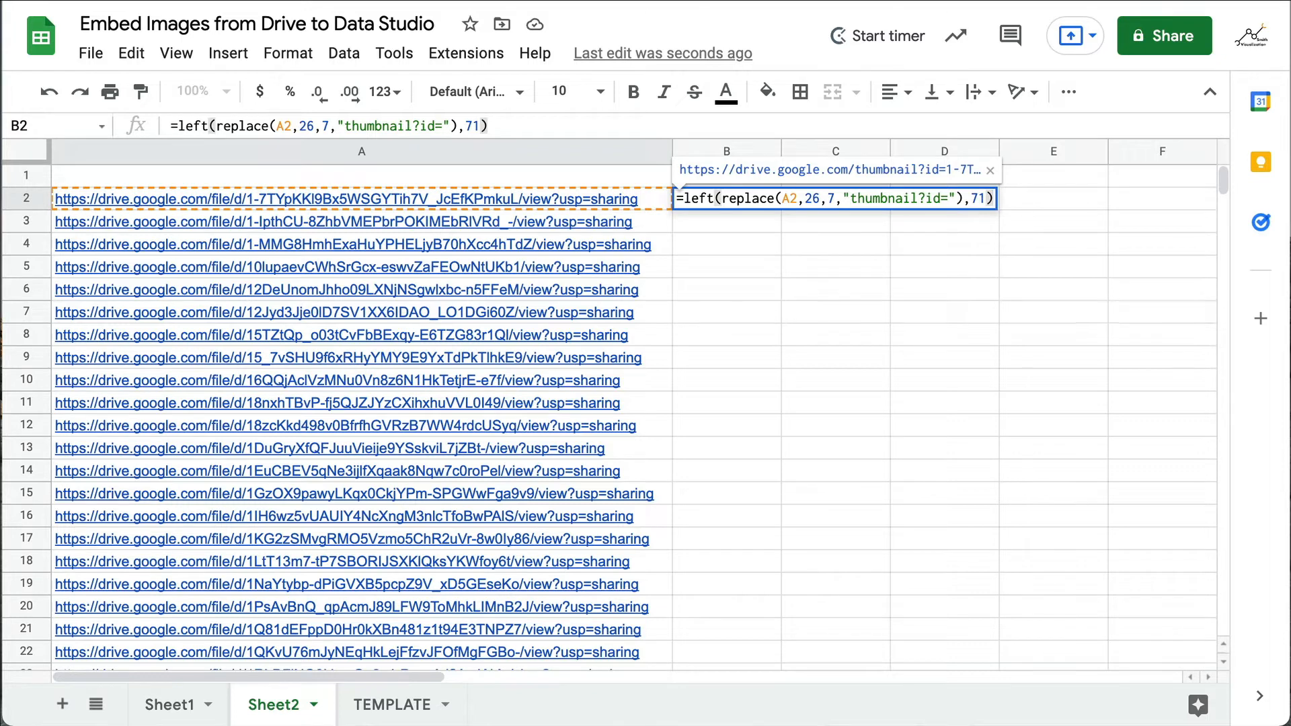
key("Return")
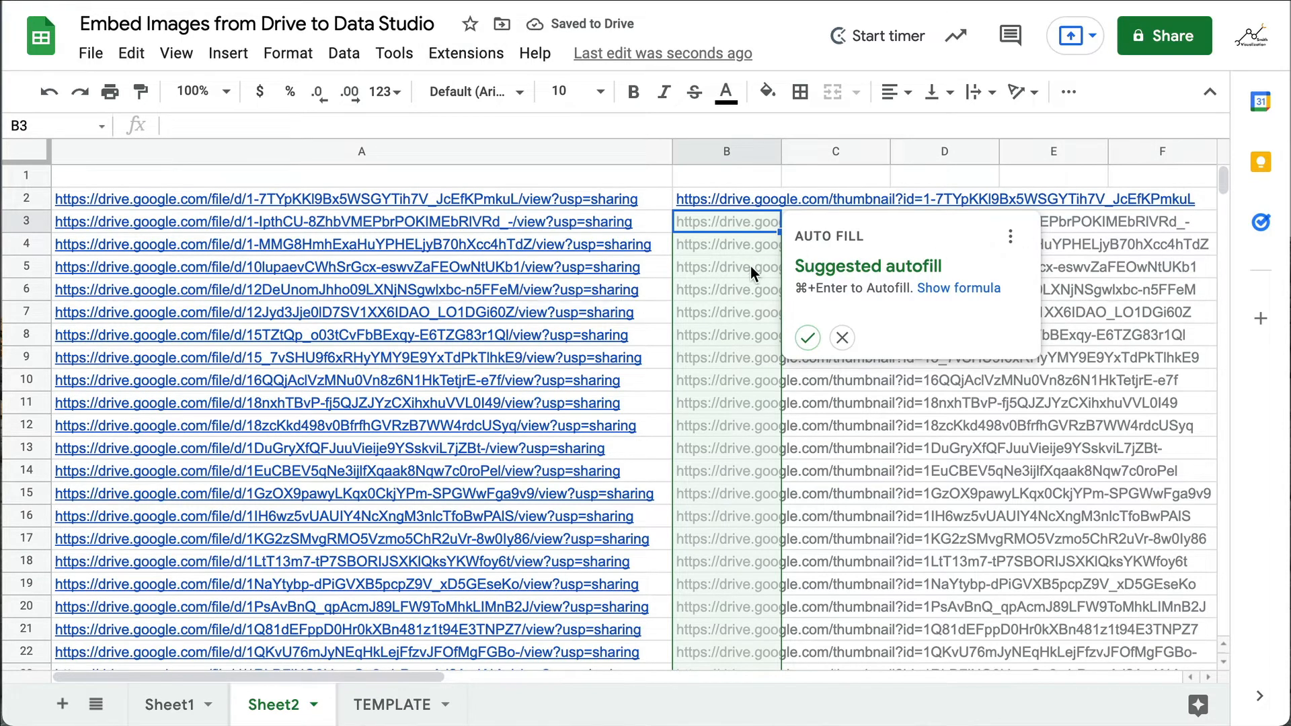
Accept the suggested autofill to extend the formula down column B and look over the thumbnail links
left_click(807, 338)
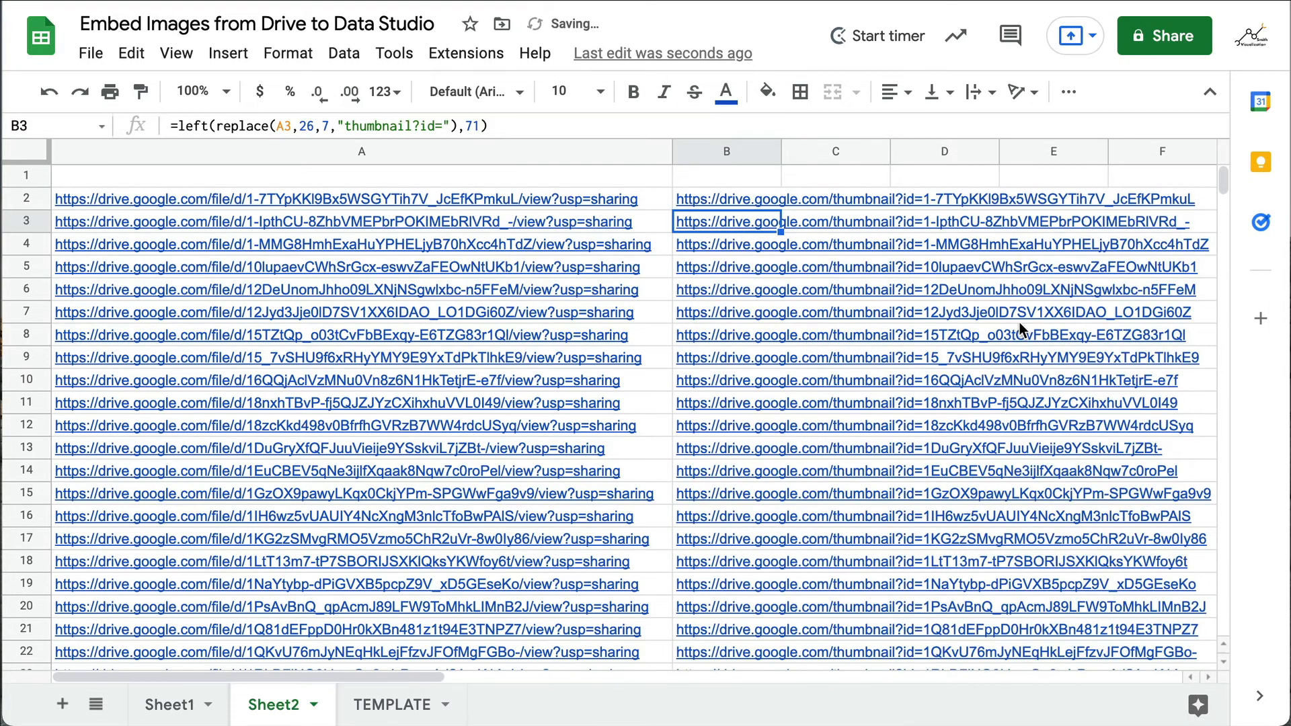
scroll(926, 474, "down", 4)
scroll(926, 474, "down", 5)
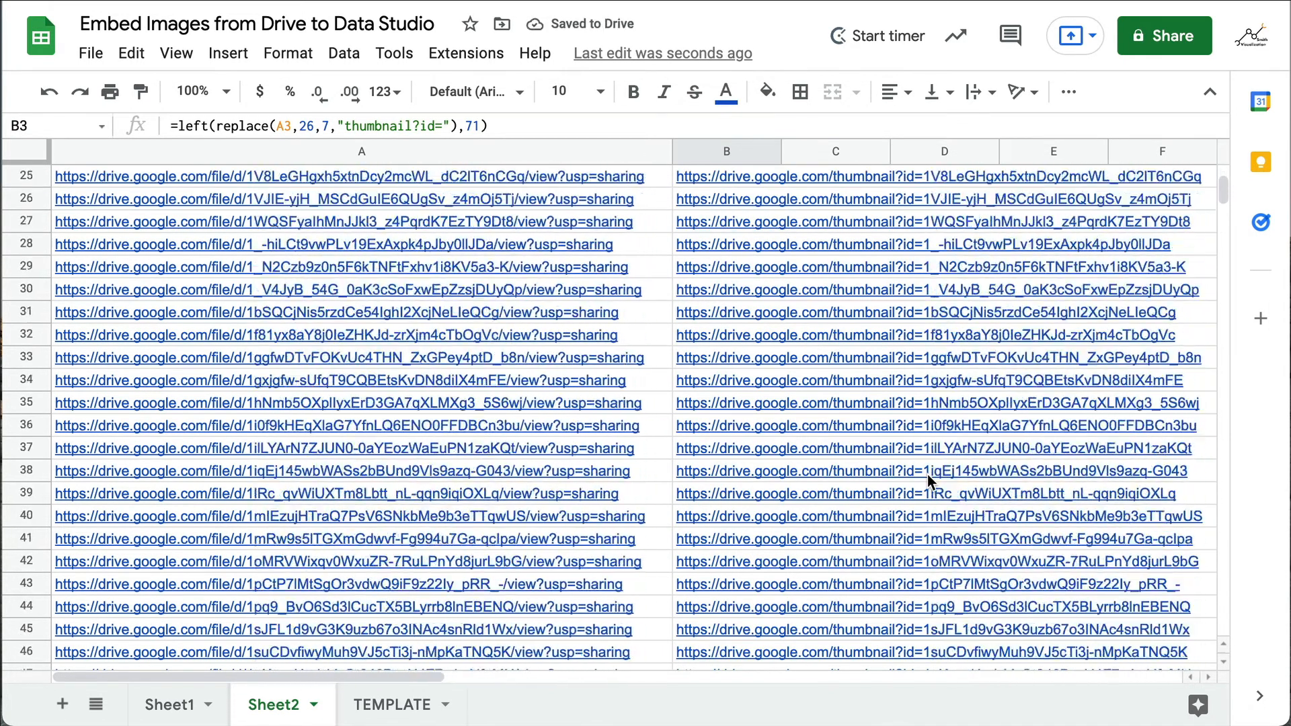
scroll(927, 474, "up", 10)
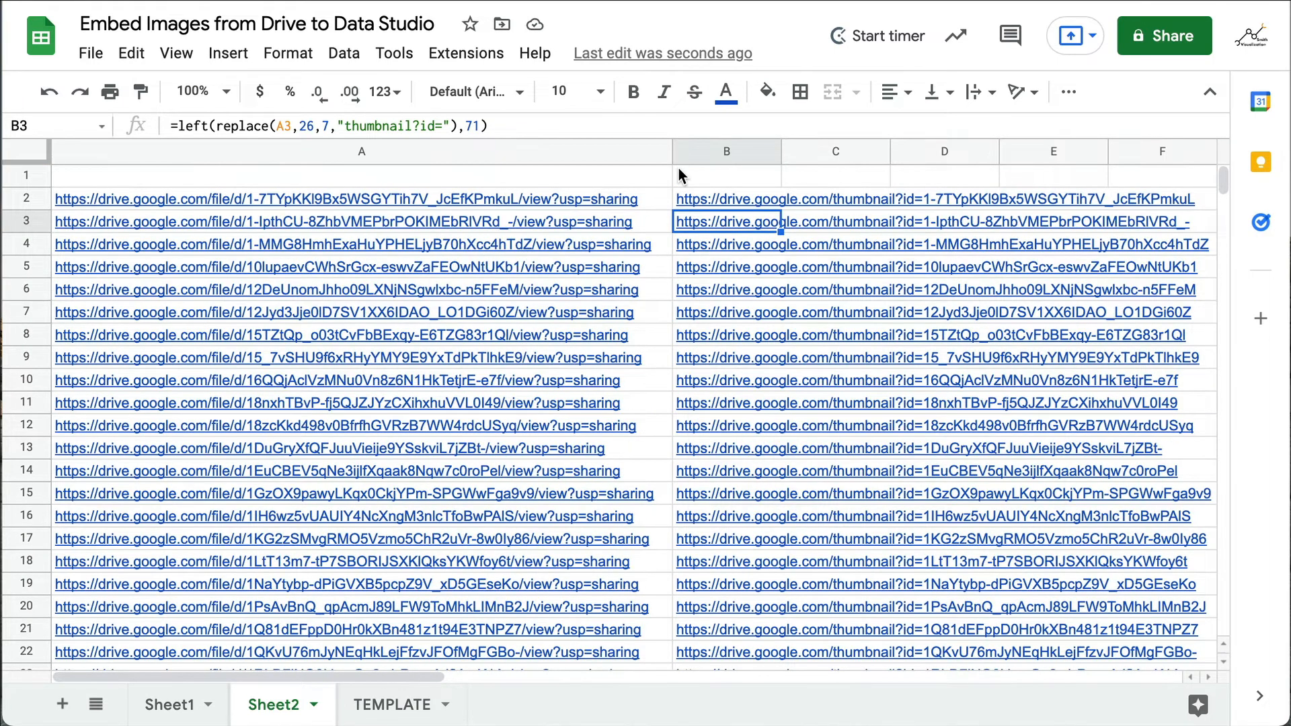
Enter the header IMAGE in cell B1 above the thumbnail links
left_click(714, 180)
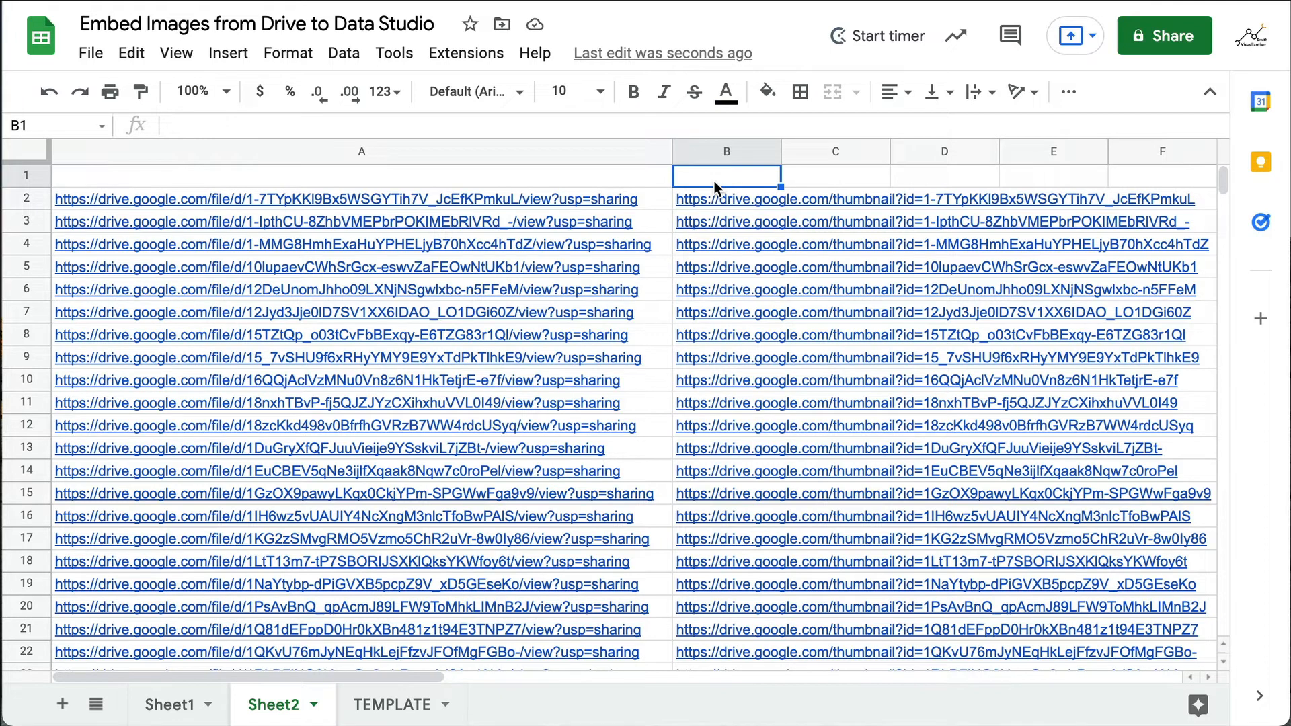
type("IMAGE")
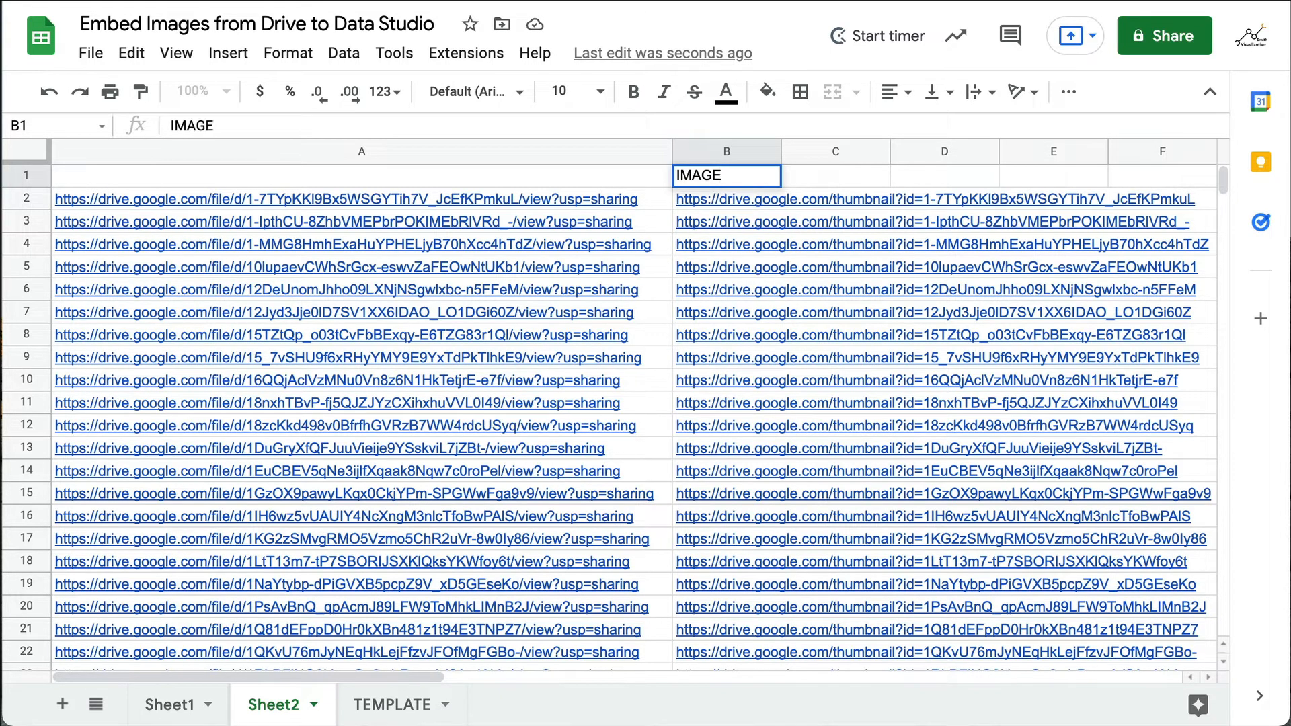
key("Tab")
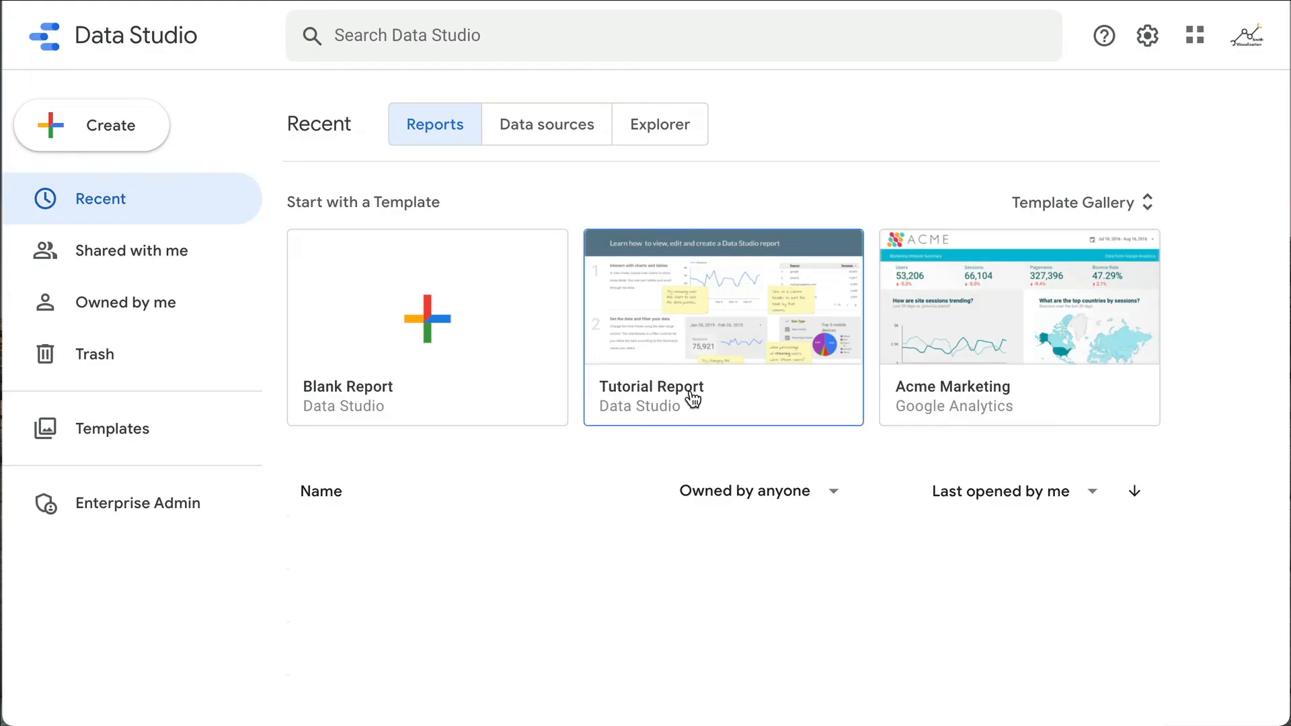
In Data Studio, create a blank report from Sheet2 of "Embed Images from Drive to Data Studio" and lengthen its table to 24 rows
left_click(445, 311)
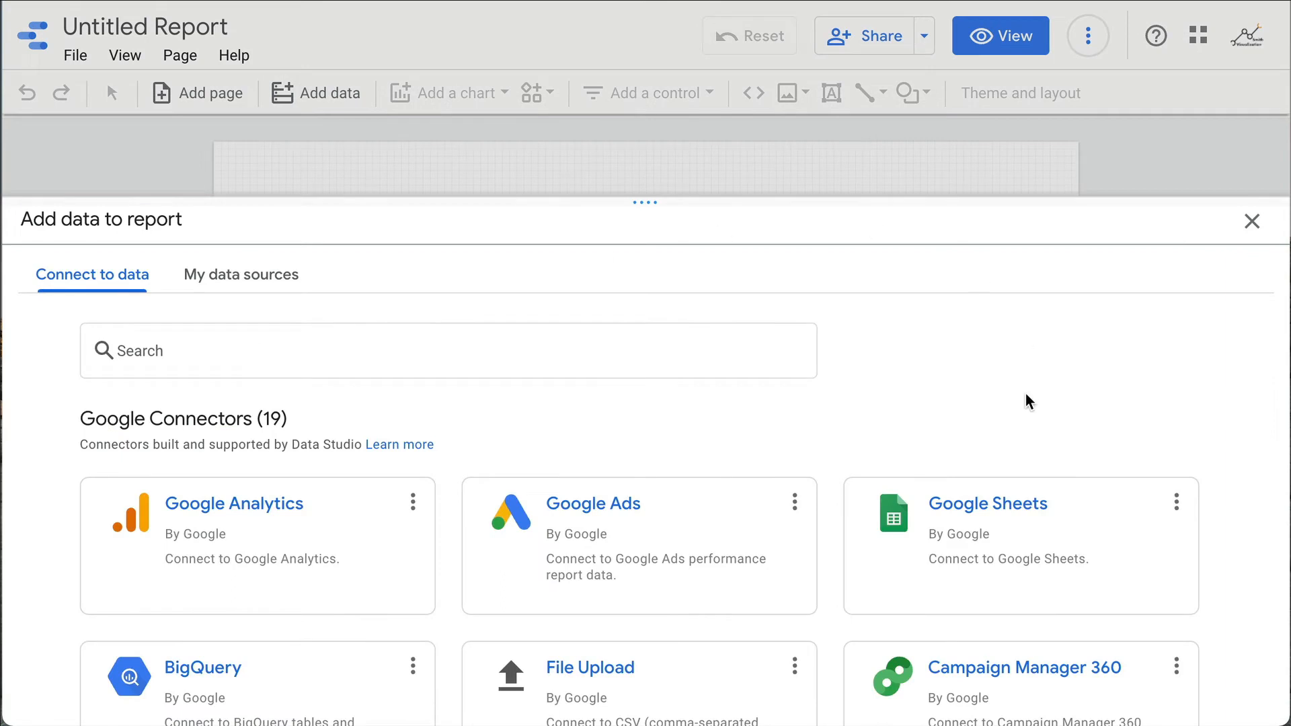
left_click(948, 547)
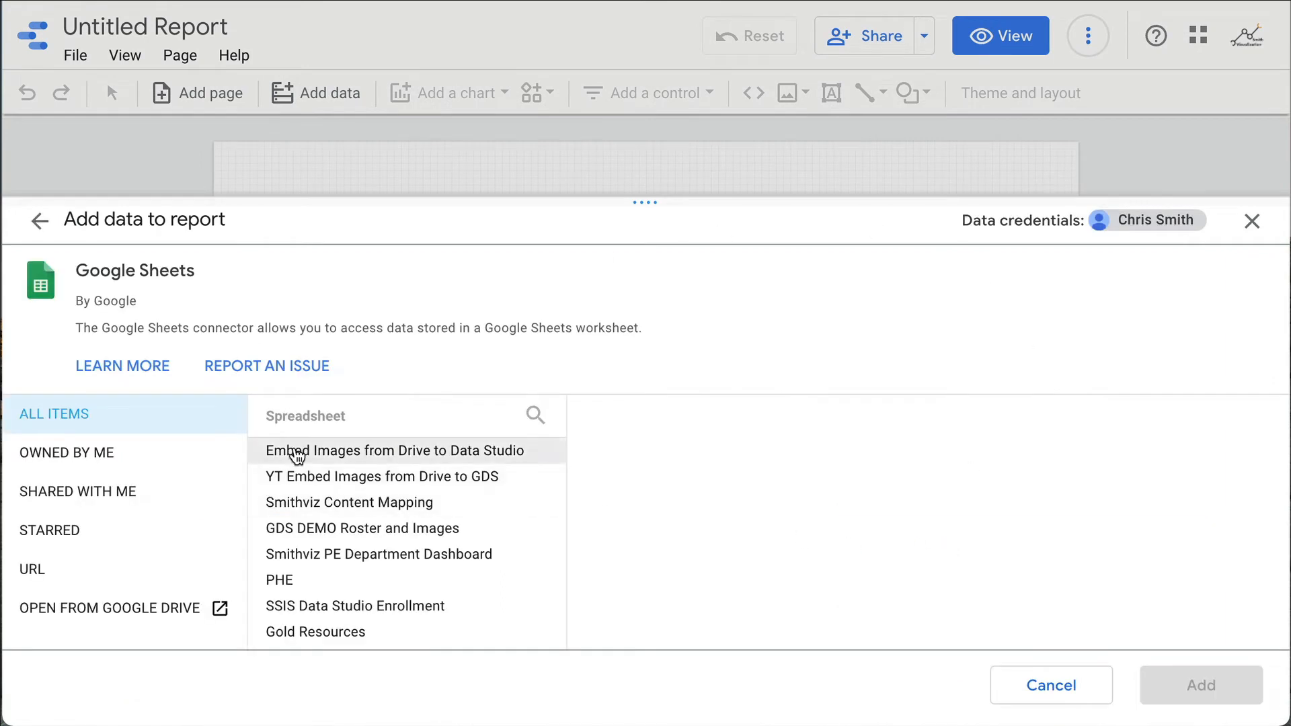
left_click(291, 451)
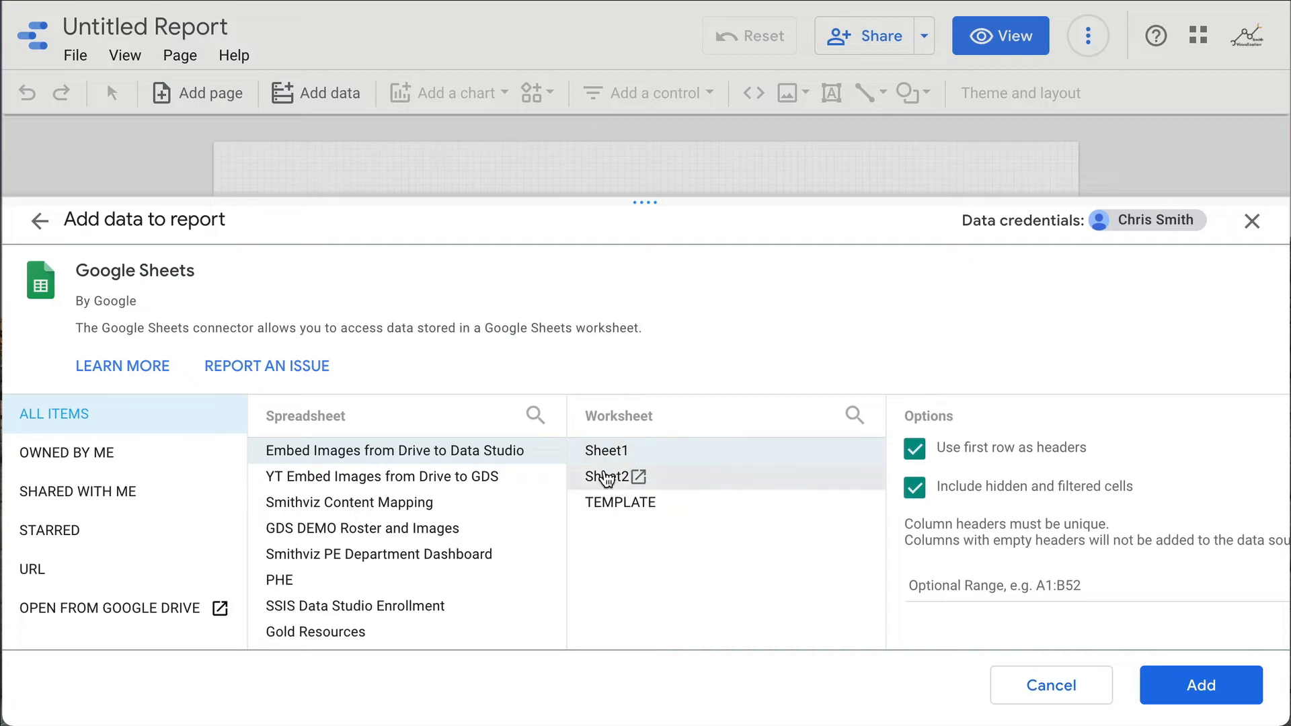
left_click(607, 478)
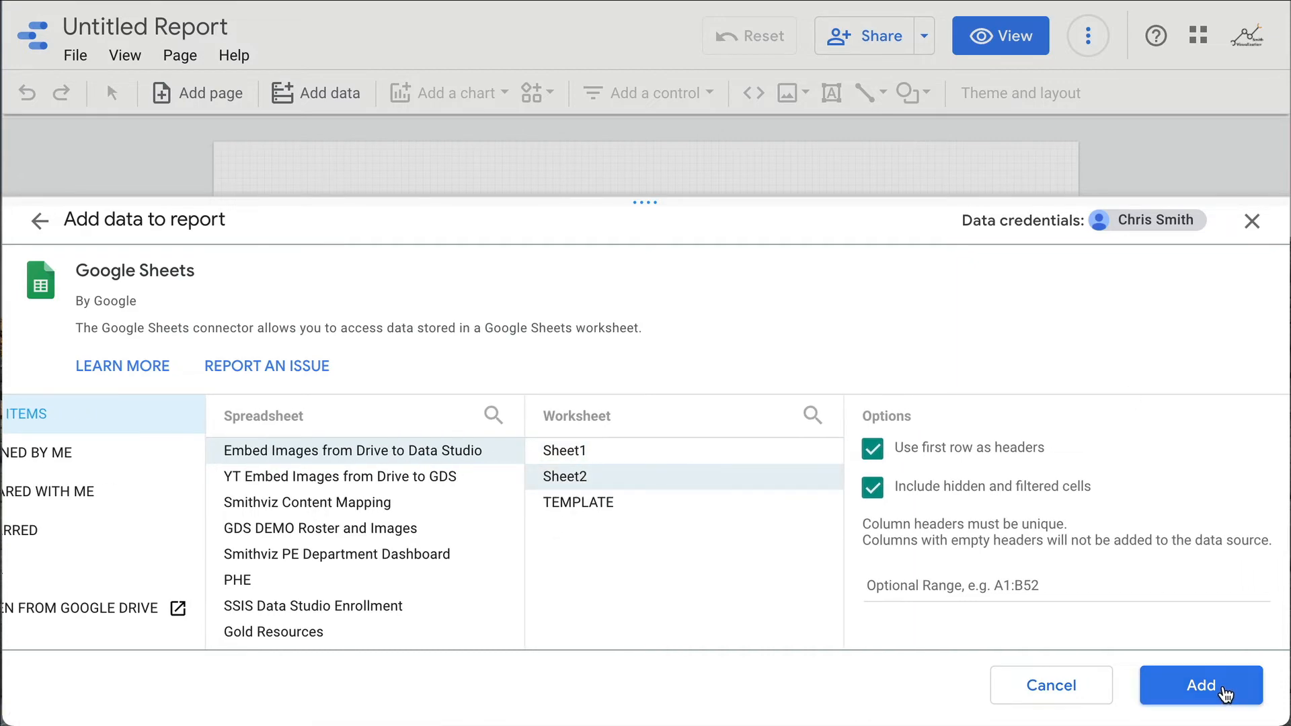
left_click(1224, 692)
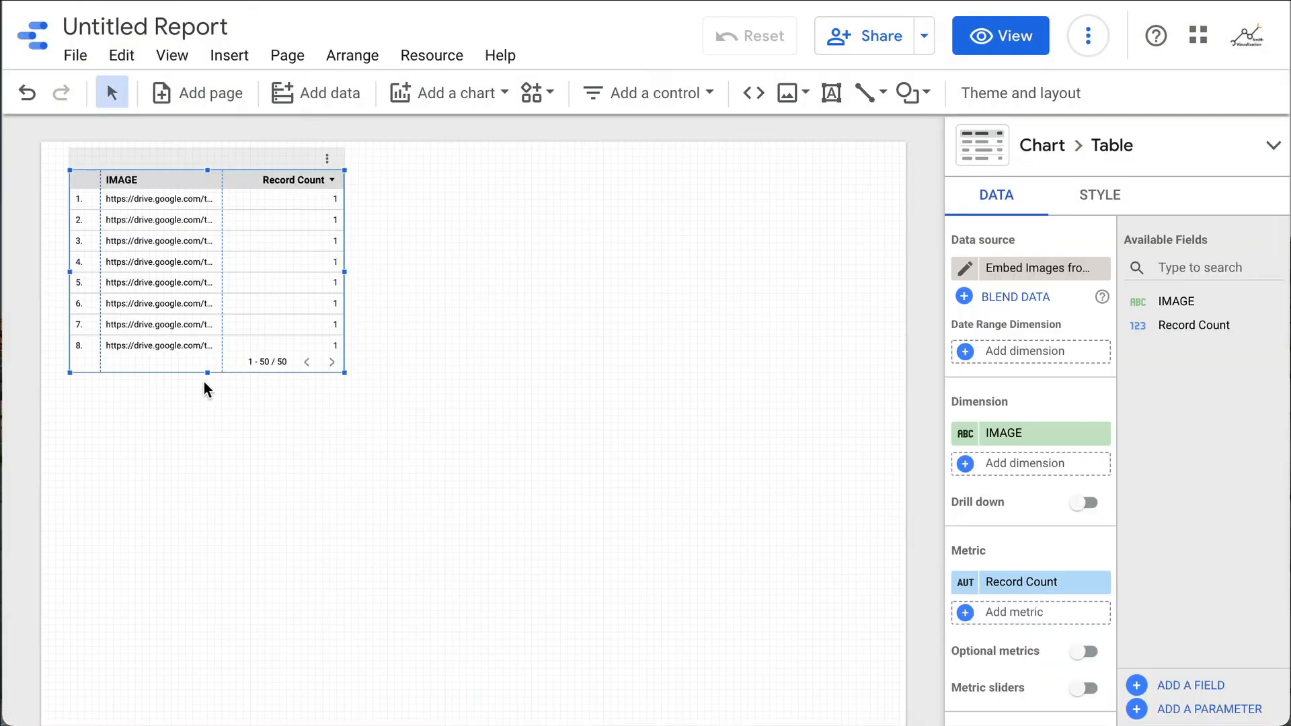
left_click_drag(207, 374, 211, 714)
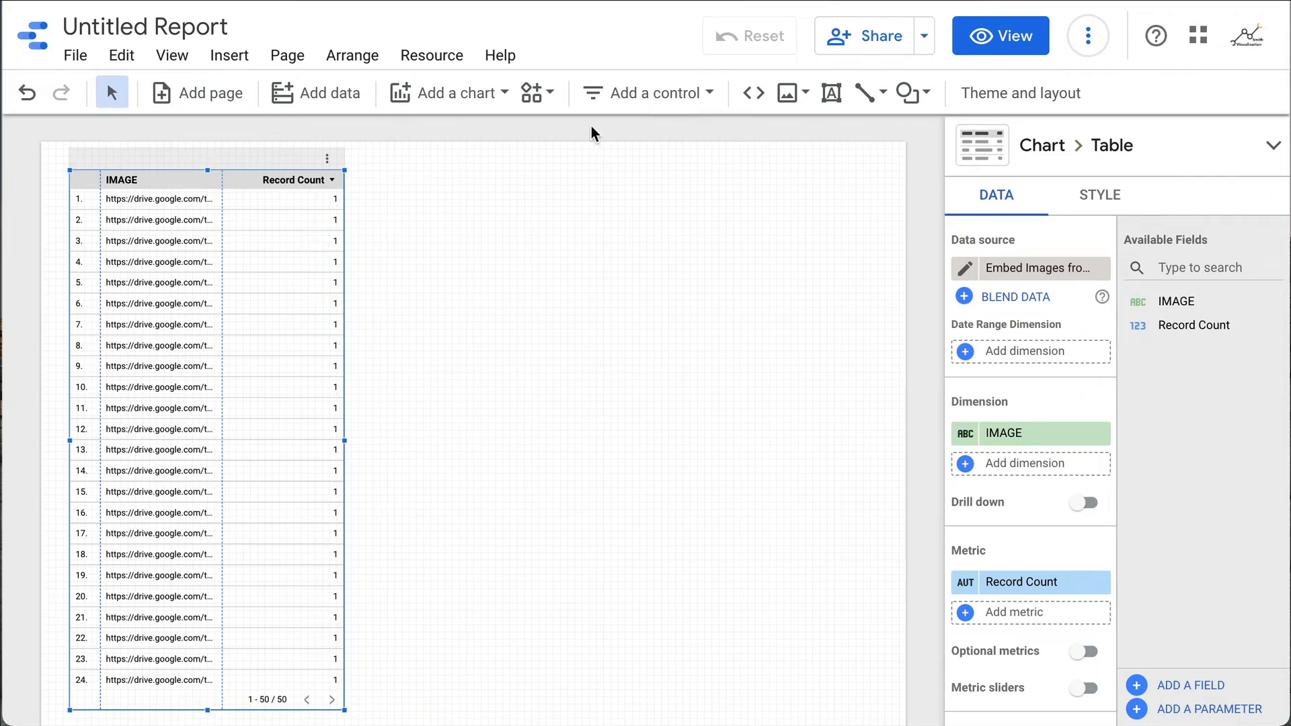
Edit the report's embedded data source, changing the IMAGE field from text to a type in the URL group, and finish editing
left_click(417, 58)
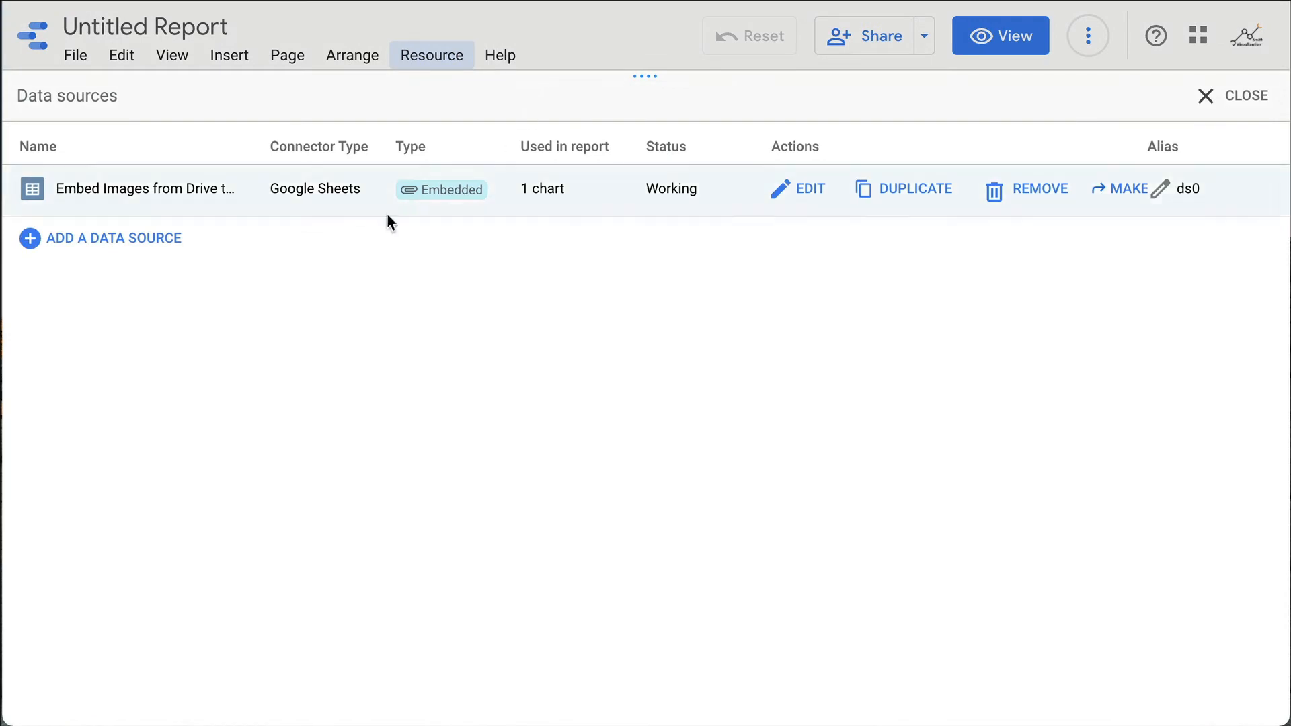
left_click(800, 192)
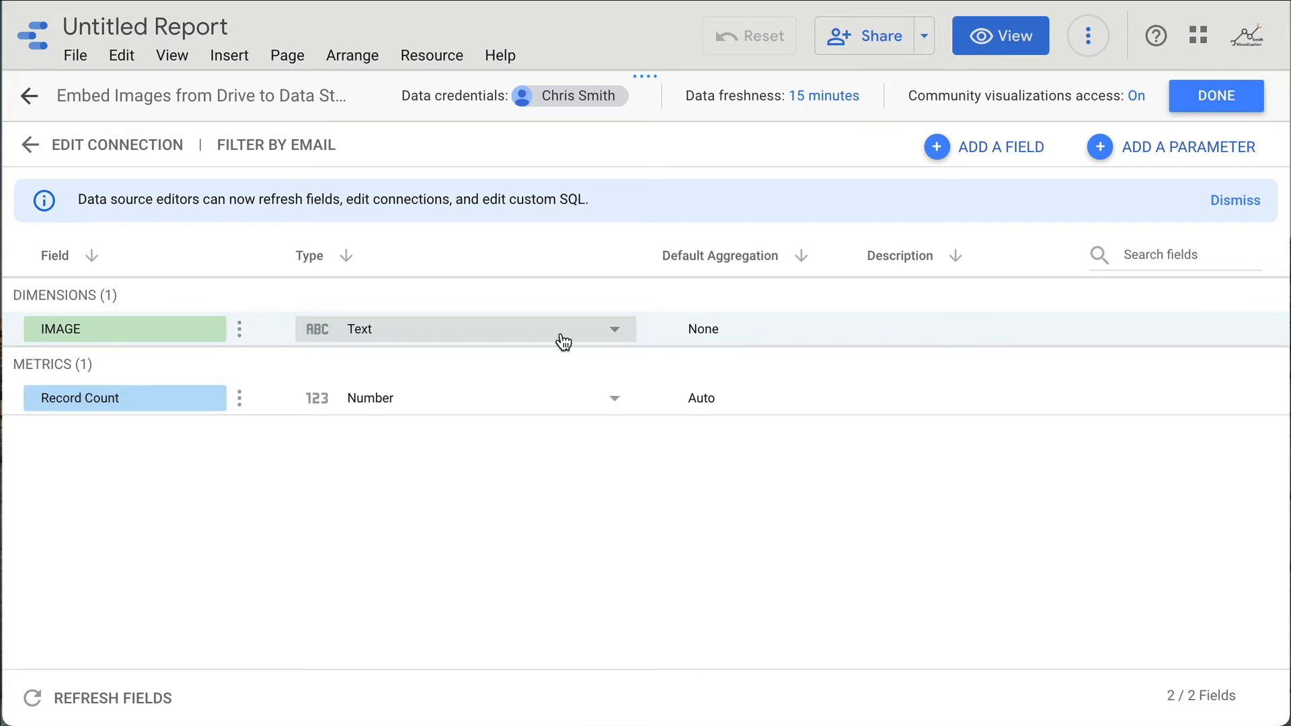
left_click(614, 330)
mouse_move(374, 585)
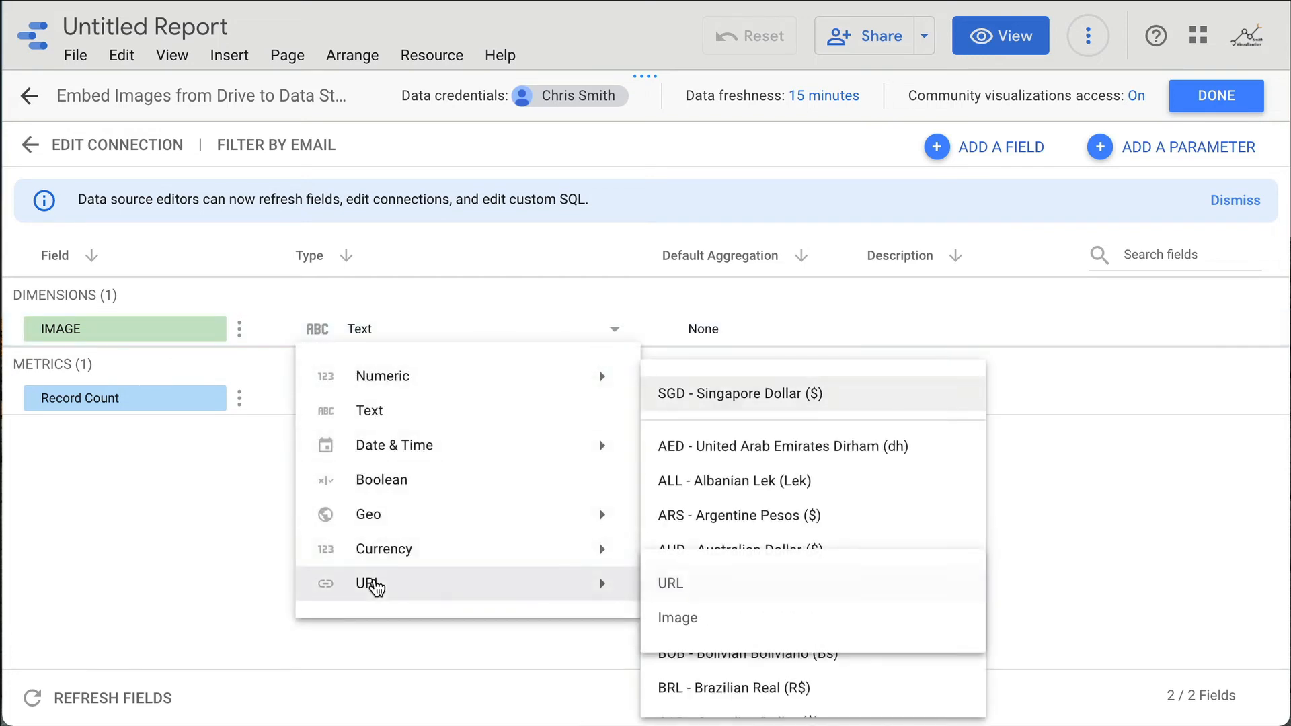
left_click(650, 592)
left_click(1199, 99)
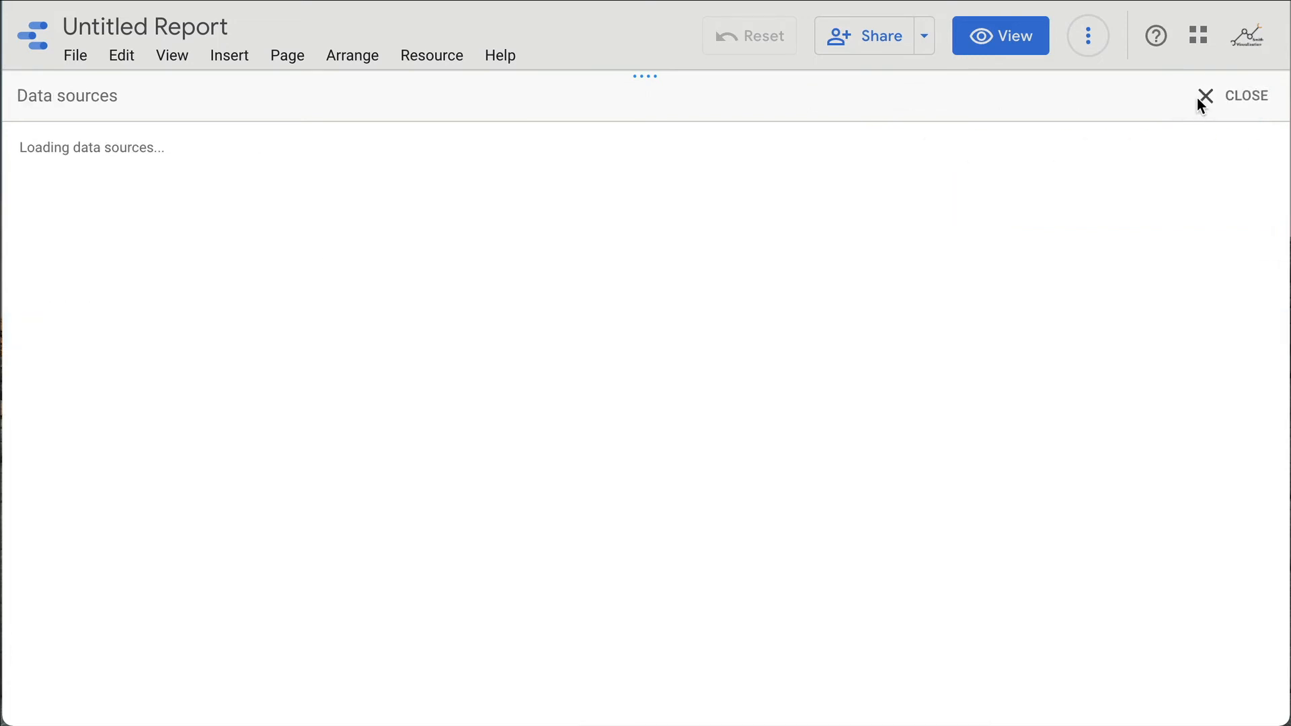
Close the data sources list and set the type of the table's IMAGE dimension to Image in the URL group
left_click(1241, 94)
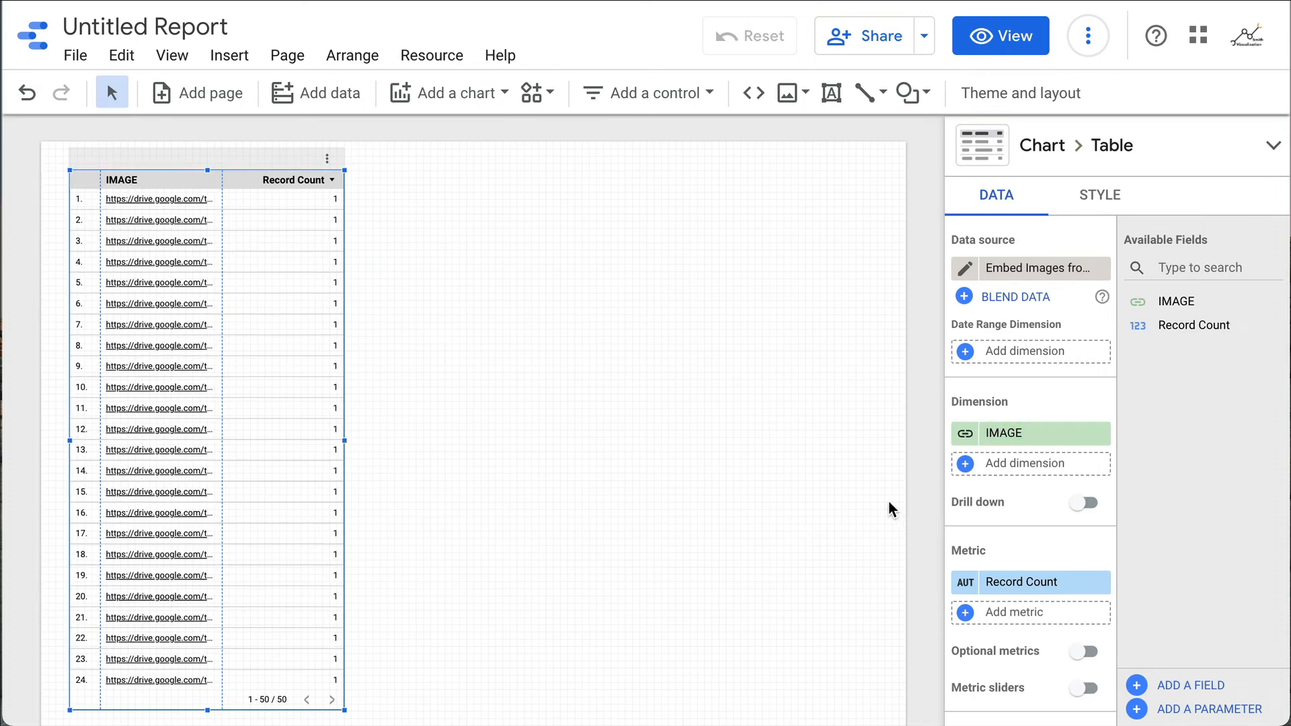
left_click(966, 436)
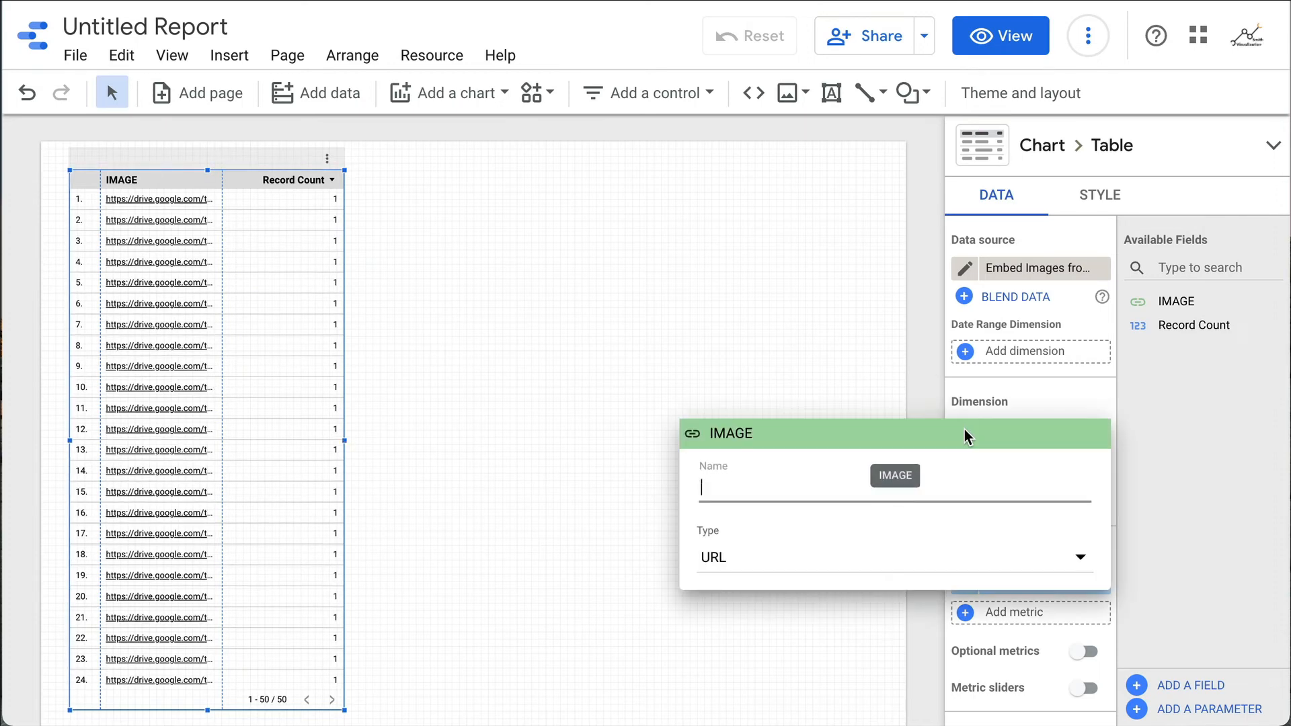
left_click(818, 563)
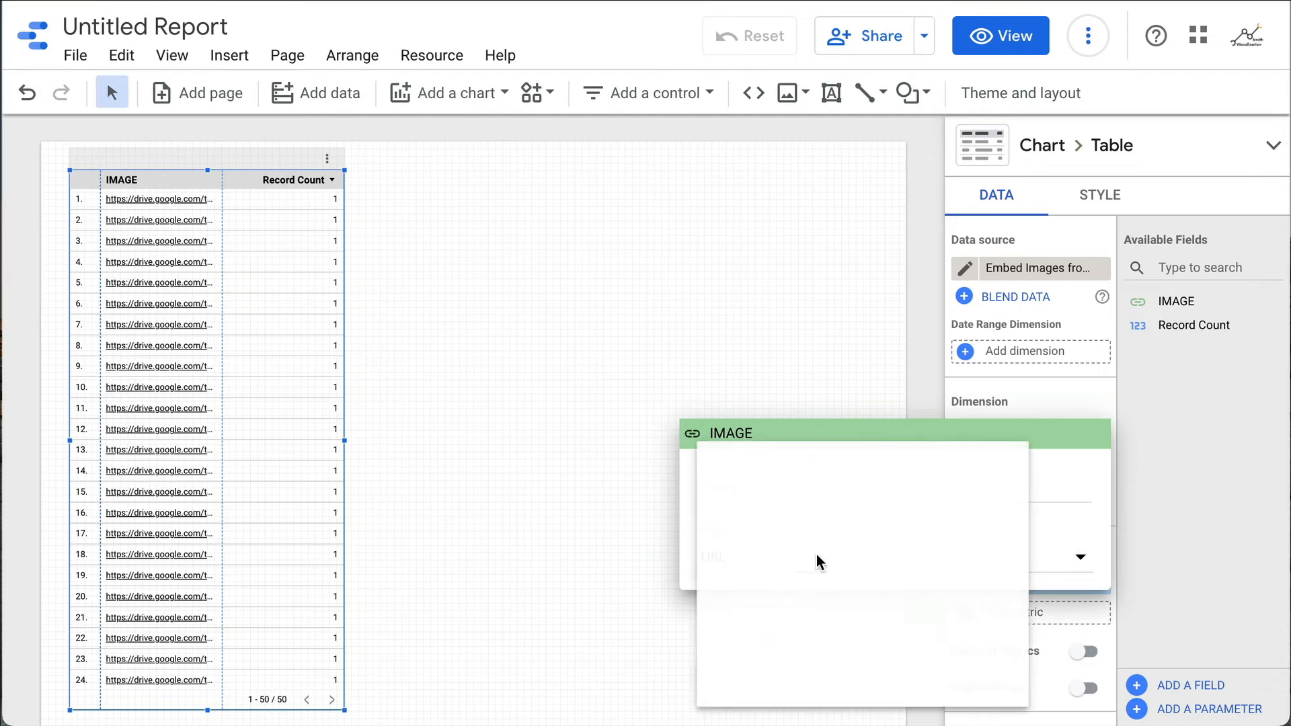
mouse_move(772, 692)
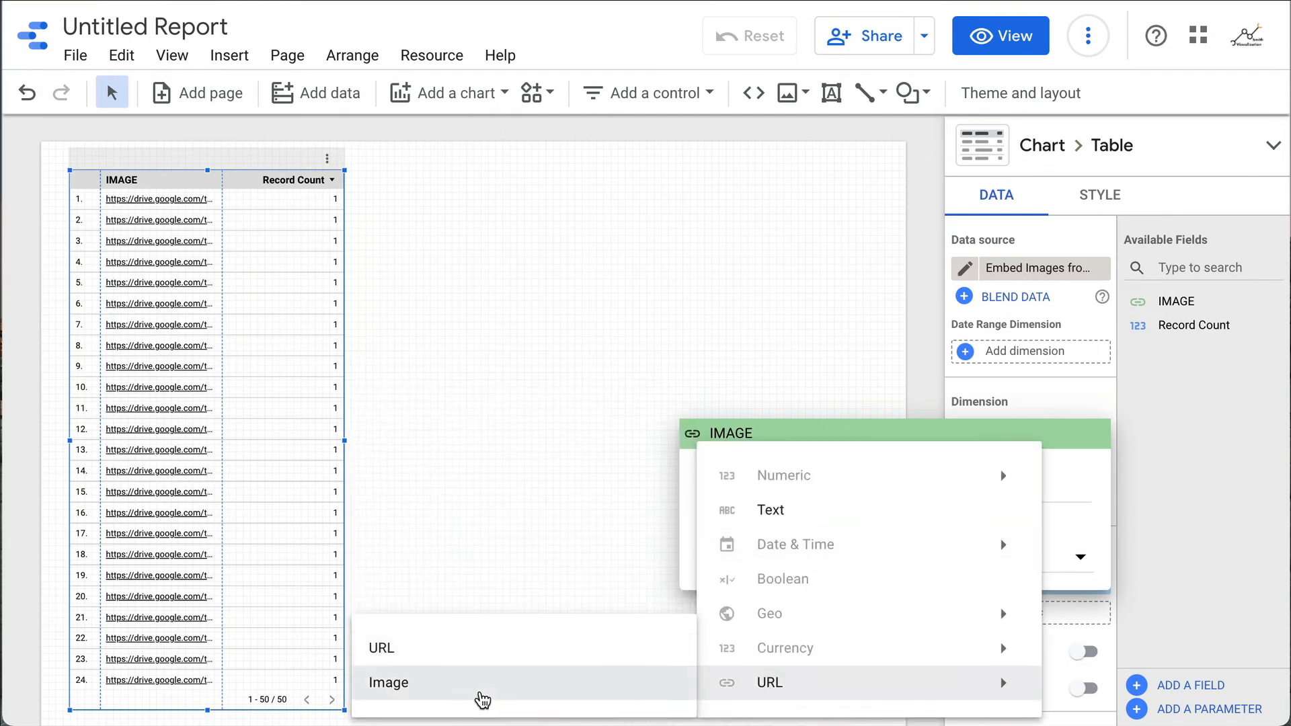
left_click(480, 692)
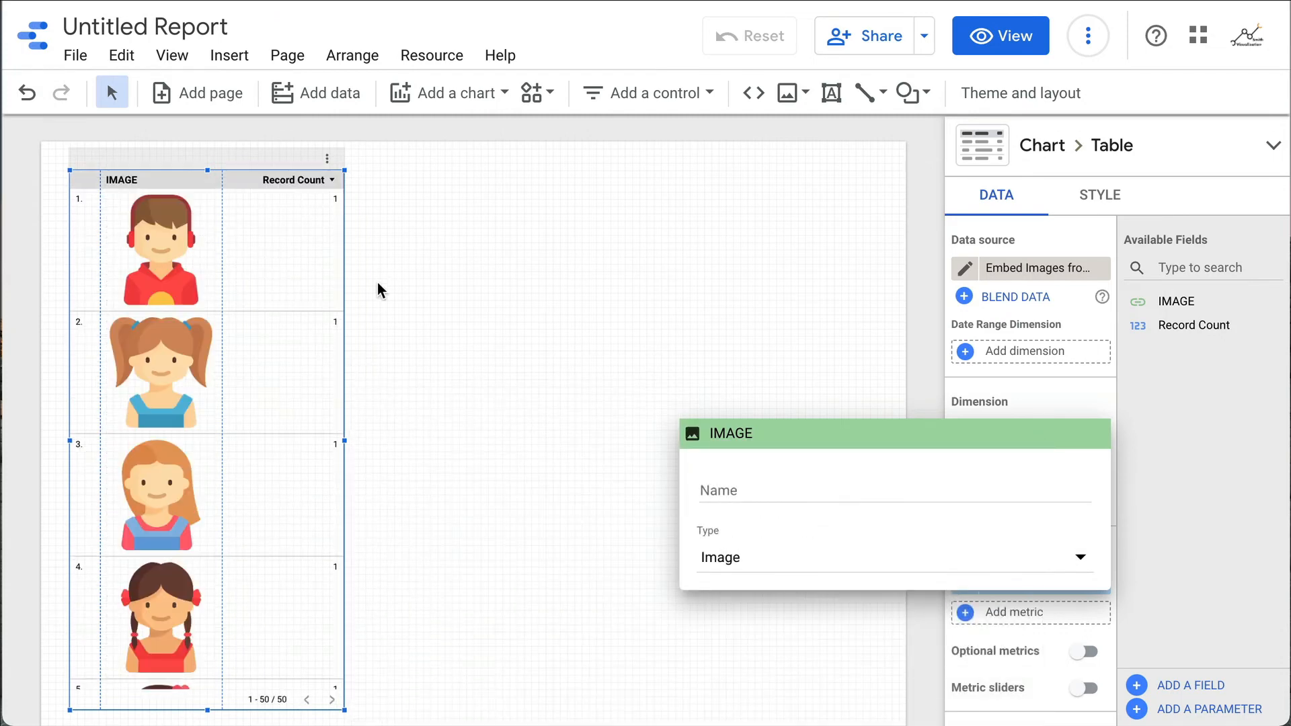
left_click(500, 275)
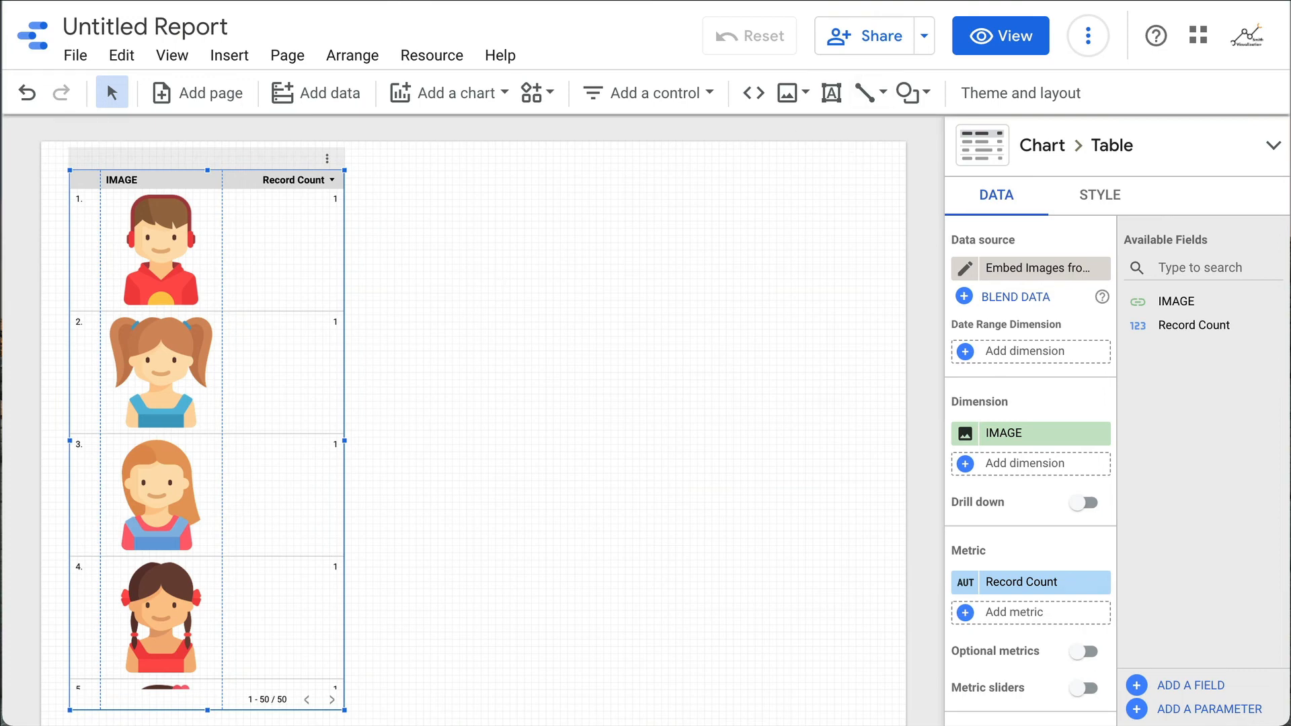
Switch to the Google Sheets file "Embed Images from Drive to Data Studio" and open its TEMPLATE sheet
key("ctrl+shift+Tab")
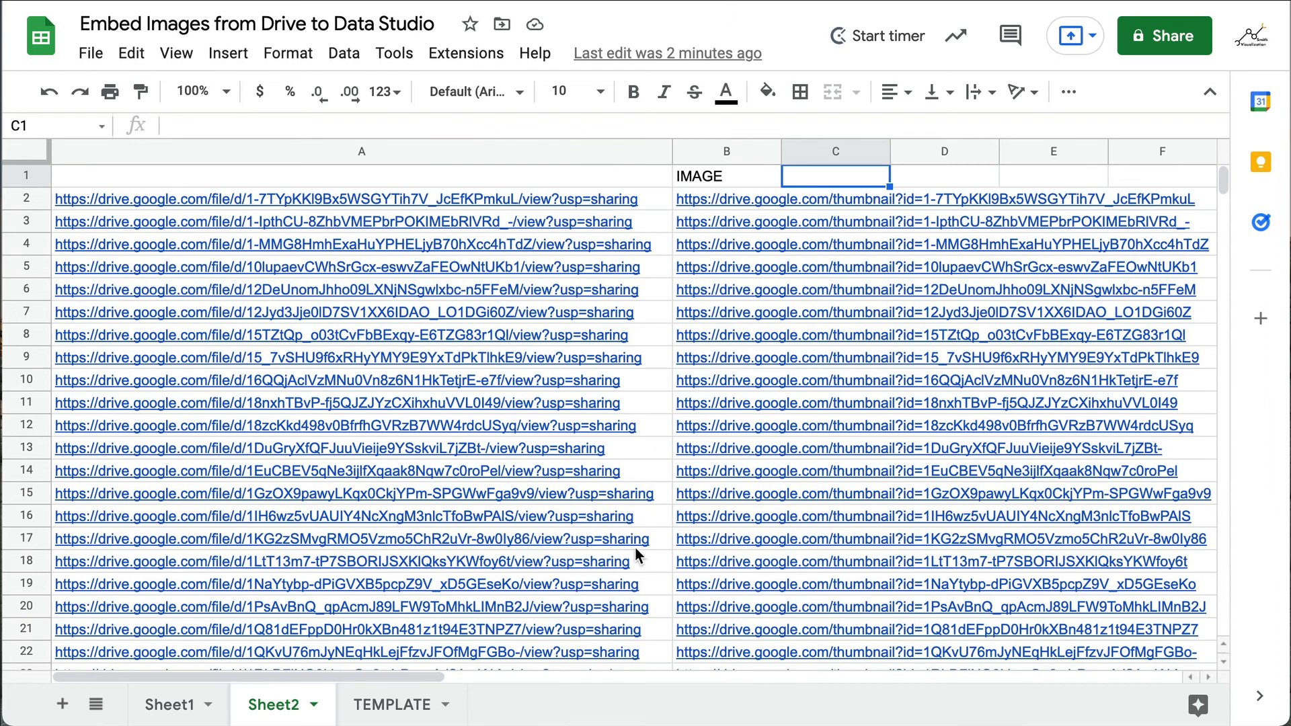
left_click(395, 713)
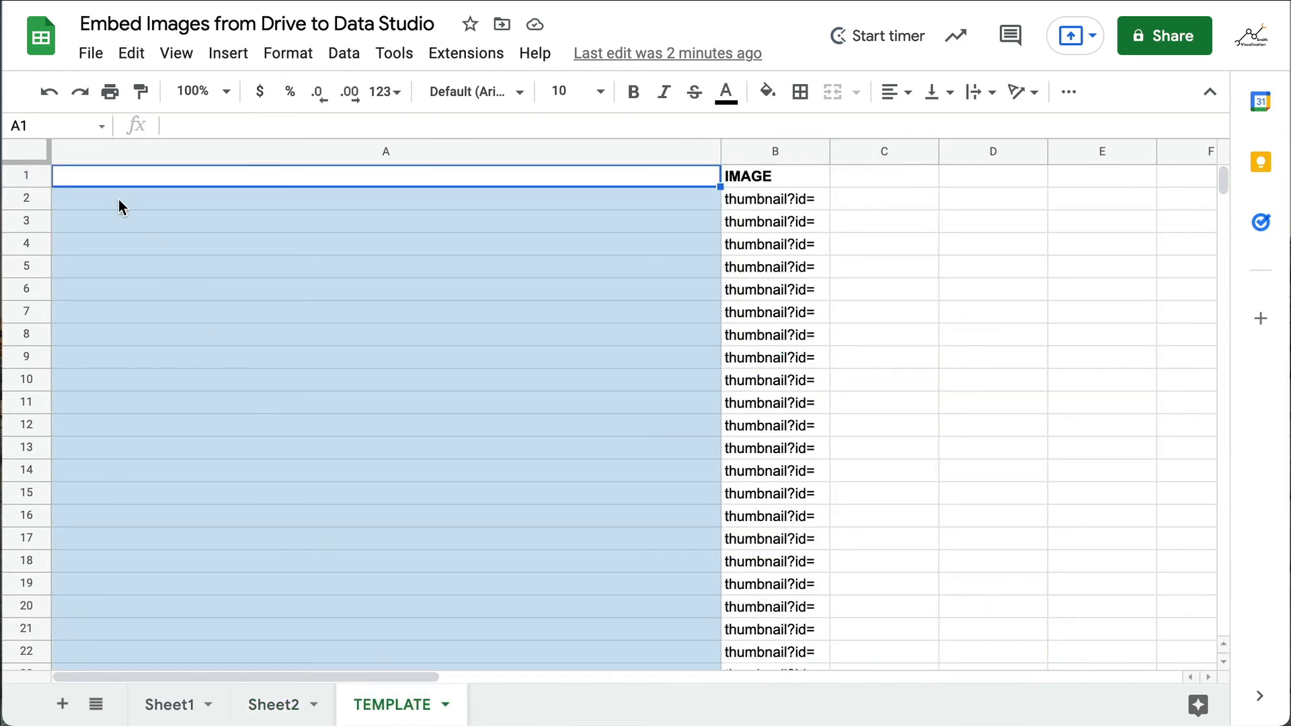